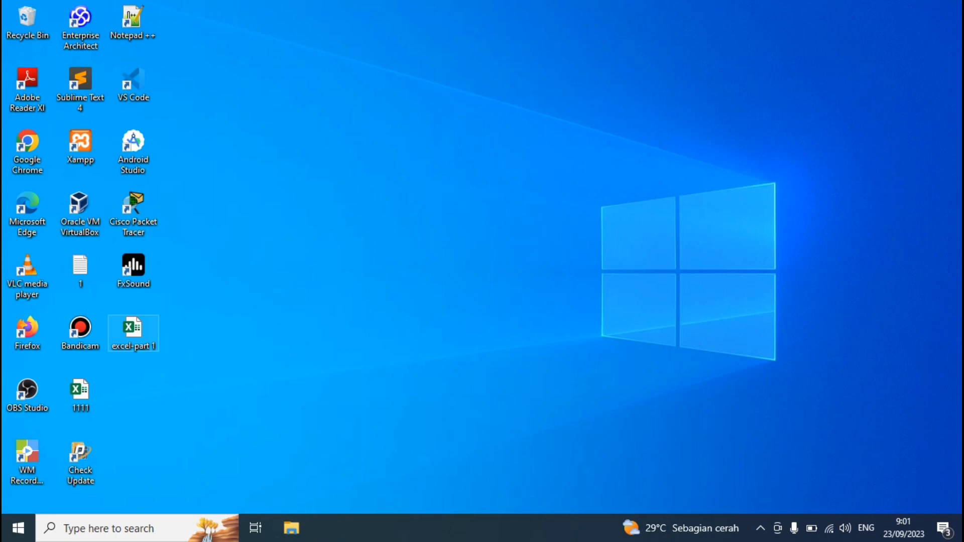
- Open the excel-part 1 workbook and review the pass criteria table based on average scores
{"action": "key", "text": "Return"}
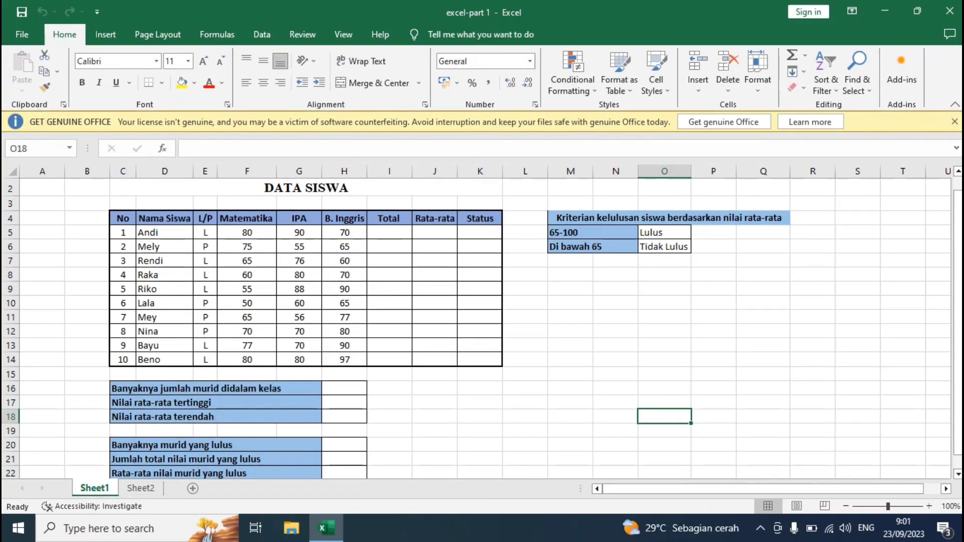
{"action": "left_click", "coordinate": [669, 218]}
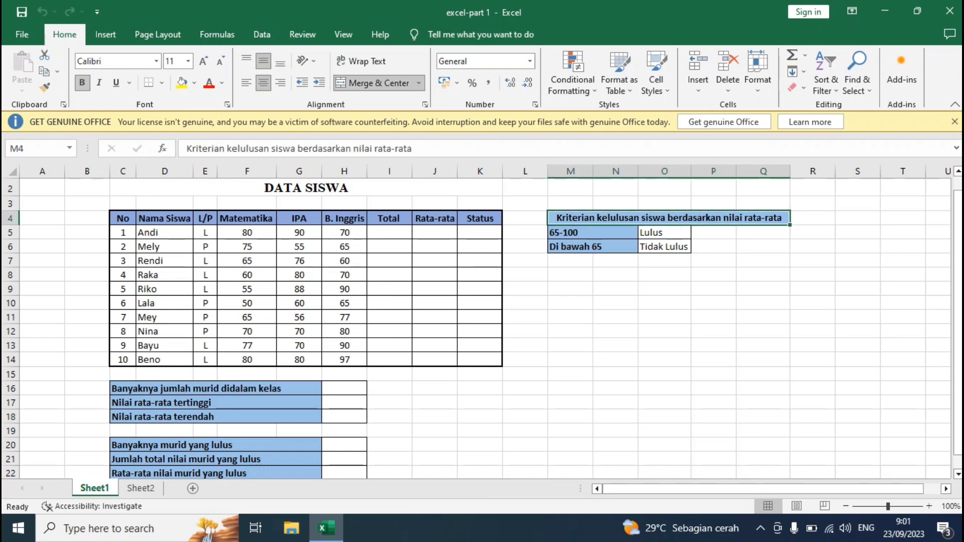
{"action": "key", "text": "Down"}
{"action": "key", "text": "Down"}
{"action": "key", "text": "Down"}
{"action": "key", "text": "Down"}
{"action": "key", "text": "Up"}
{"action": "key", "text": "Up"}
{"action": "key", "text": "Up"}
{"action": "key", "text": "Down"}
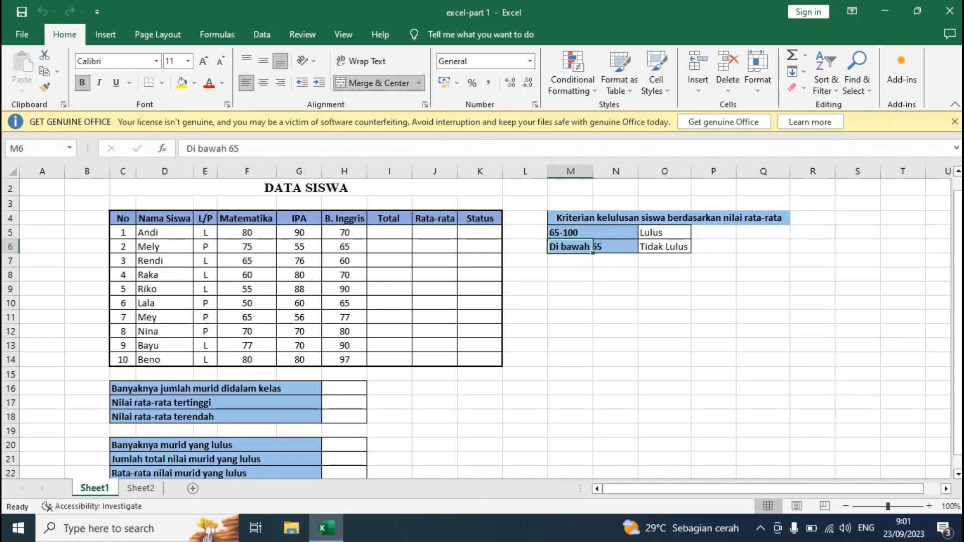
- Look over the class summary rows below the student table, including student count, highest and lowest average
{"action": "key", "text": "Down"}
{"action": "key", "text": "Down"}
{"action": "key", "text": "Down"}
{"action": "key", "text": "Down"}
{"action": "key", "text": "Down"}
{"action": "key", "text": "Down"}
{"action": "key", "text": "Down"}
{"action": "key", "text": "Down"}
{"action": "key", "text": "Down"}
{"action": "key", "text": "Down"}
{"action": "key", "text": "Down"}
{"action": "key", "text": "Down"}
{"action": "key", "text": "Down"}
{"action": "key", "text": "Down"}
{"action": "key", "text": "Down"}
{"action": "key", "text": "Down"}
{"action": "key", "text": "Down"}
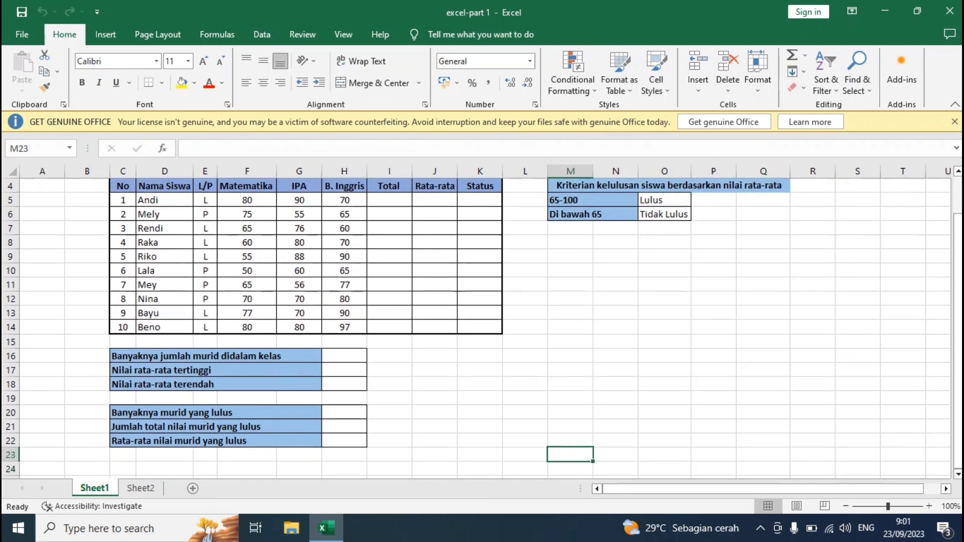
{"action": "key", "text": "Up"}
{"action": "key", "text": "Up"}
{"action": "key", "text": "Up"}
{"action": "key", "text": "Up"}
{"action": "key", "text": "Up"}
{"action": "key", "text": "Up"}
{"action": "key", "text": "Up"}
{"action": "key", "text": "Left"}
{"action": "key", "text": "Left"}
{"action": "key", "text": "Left"}
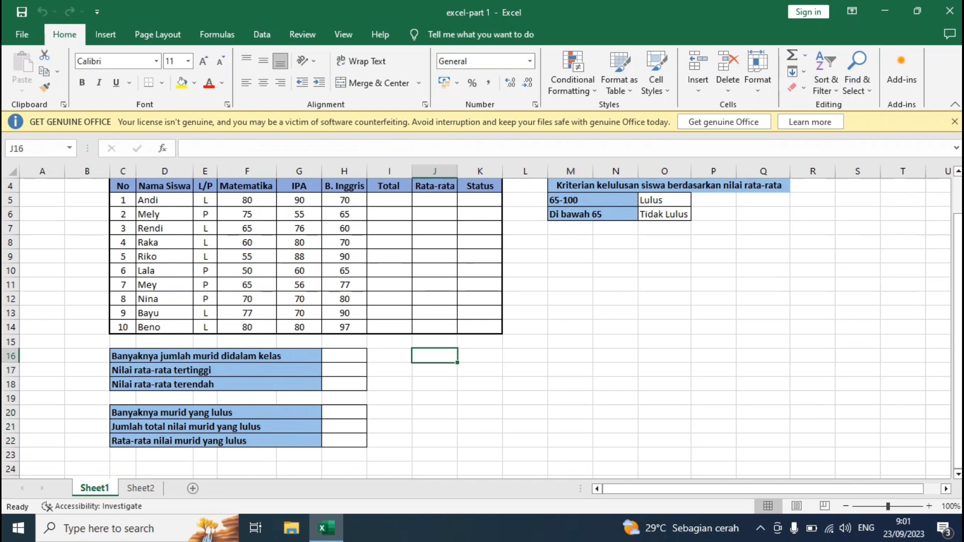
{"action": "key", "text": "Left"}
{"action": "key", "text": "Left"}
{"action": "key", "text": "Left"}
{"action": "key", "text": "Left"}
{"action": "key", "text": "Right"}
{"action": "key", "text": "Right"}
{"action": "key", "text": "Right"}
{"action": "key", "text": "Left"}
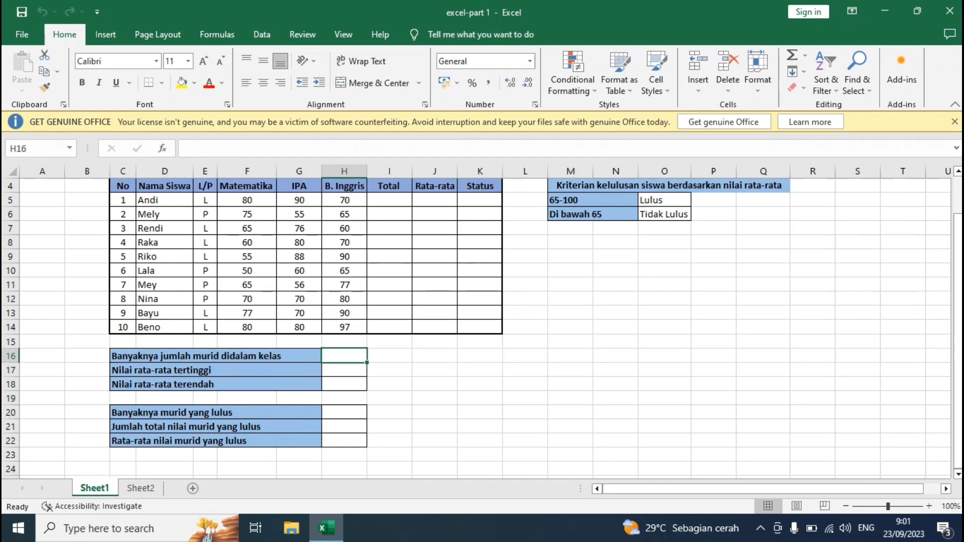
- Examine the DATA SISWA score table, the pass criteria and the lowest-average summary row
{"action": "key", "text": "Up"}
{"action": "key", "text": "Up"}
{"action": "key", "text": "Up"}
{"action": "key", "text": "Up"}
{"action": "key", "text": "Up"}
{"action": "key", "text": "Up"}
{"action": "key", "text": "Up"}
{"action": "key", "text": "Up"}
{"action": "key", "text": "Up"}
{"action": "key", "text": "Up"}
{"action": "key", "text": "Up"}
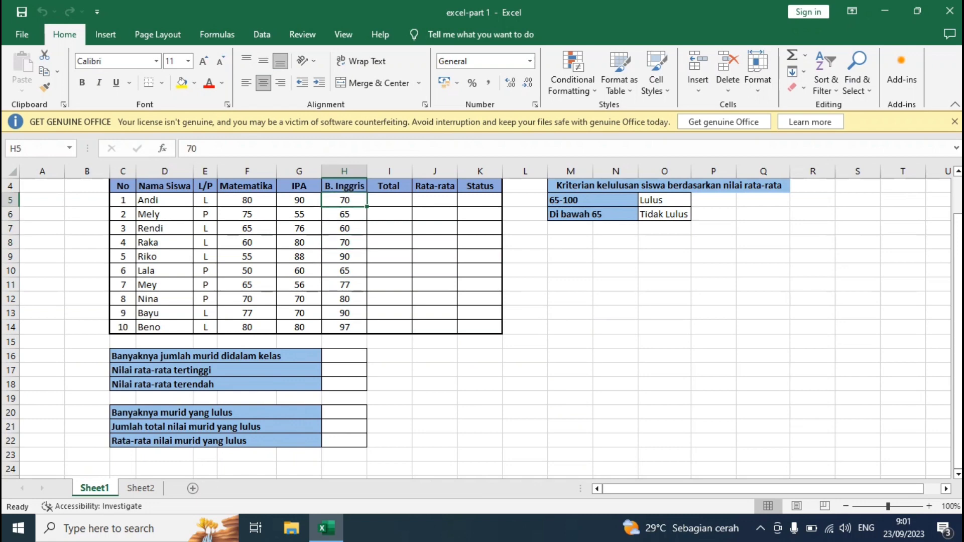
{"action": "key", "text": "Up"}
{"action": "key", "text": "Up"}
{"action": "key", "text": "Up"}
{"action": "key", "text": "Down"}
{"action": "key", "text": "Down"}
{"action": "key", "text": "Down"}
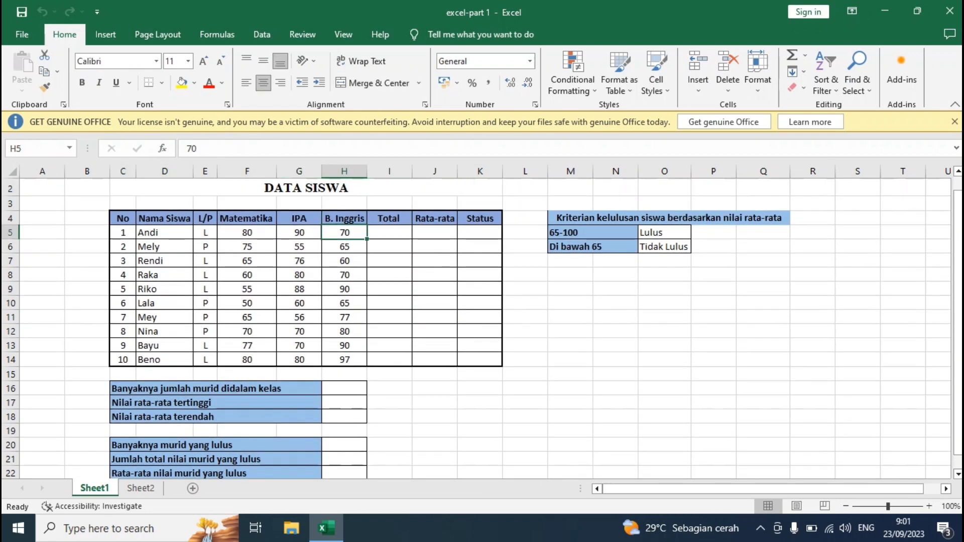
{"action": "key", "text": "Up"}
{"action": "key", "text": "Up"}
{"action": "key", "text": "Down"}
{"action": "key", "text": "Down"}
{"action": "key", "text": "Down"}
{"action": "key", "text": "Down"}
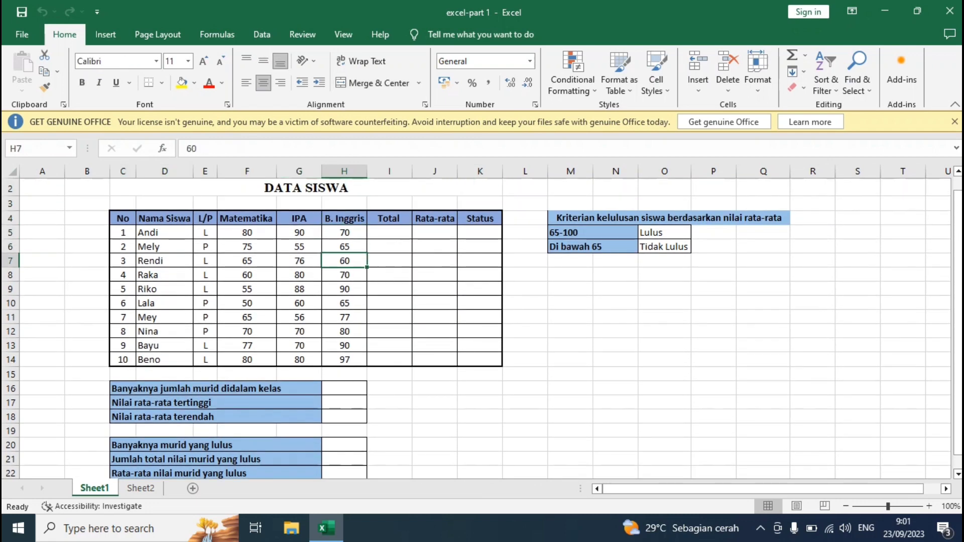
{"action": "key", "text": "Up"}
{"action": "key", "text": "Up"}
{"action": "key", "text": "Right"}
{"action": "key", "text": "Right"}
{"action": "key", "text": "Right"}
{"action": "key", "text": "Right"}
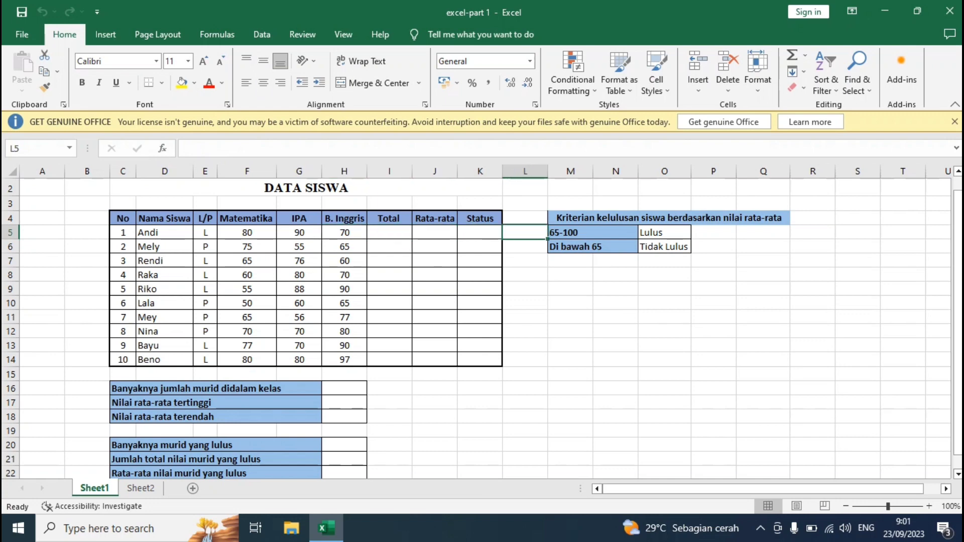
{"action": "left_click", "coordinate": [669, 218]}
{"action": "left_click", "coordinate": [216, 416]}
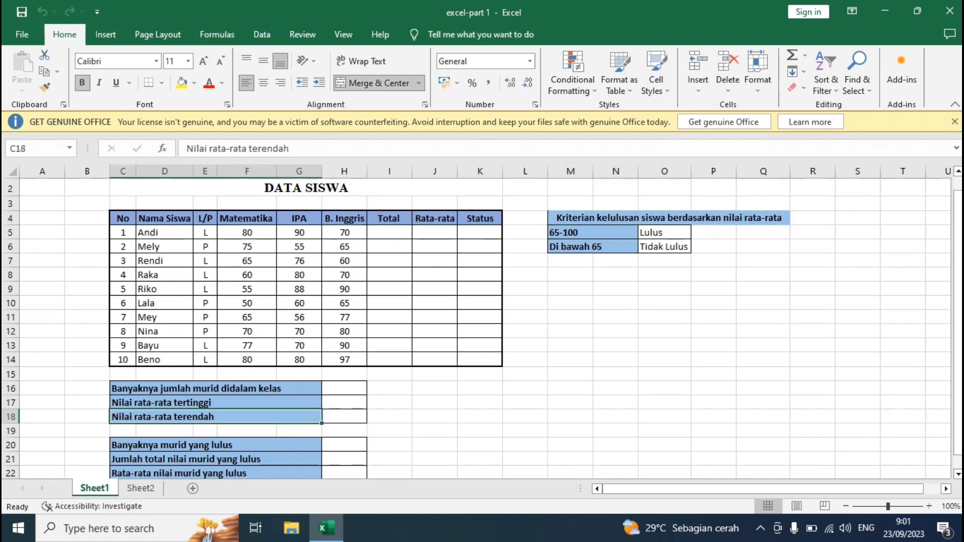
- Enter =SUM(F5:H5) in cell I5 to total the first student's three subject scores
{"action": "left_click", "coordinate": [390, 232]}
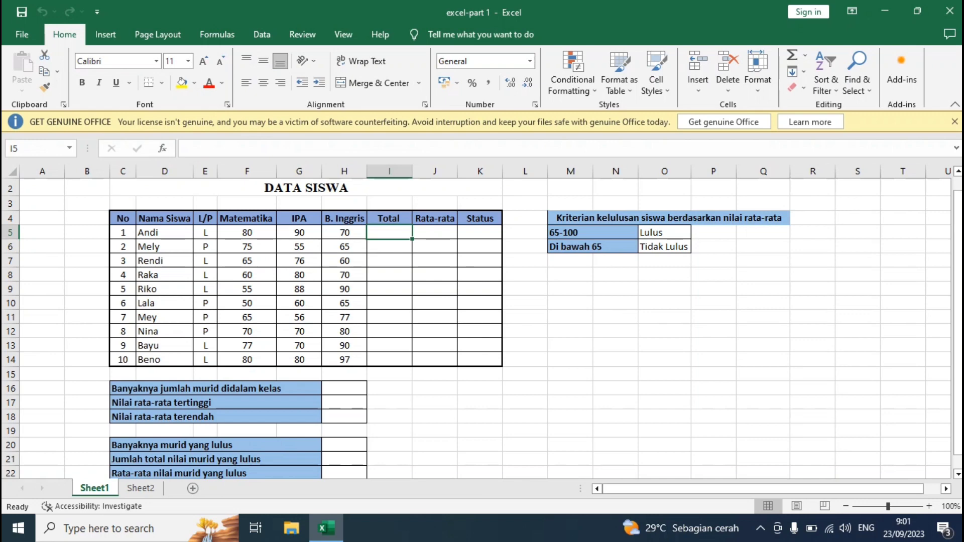
{"action": "type", "text": "=sum("}
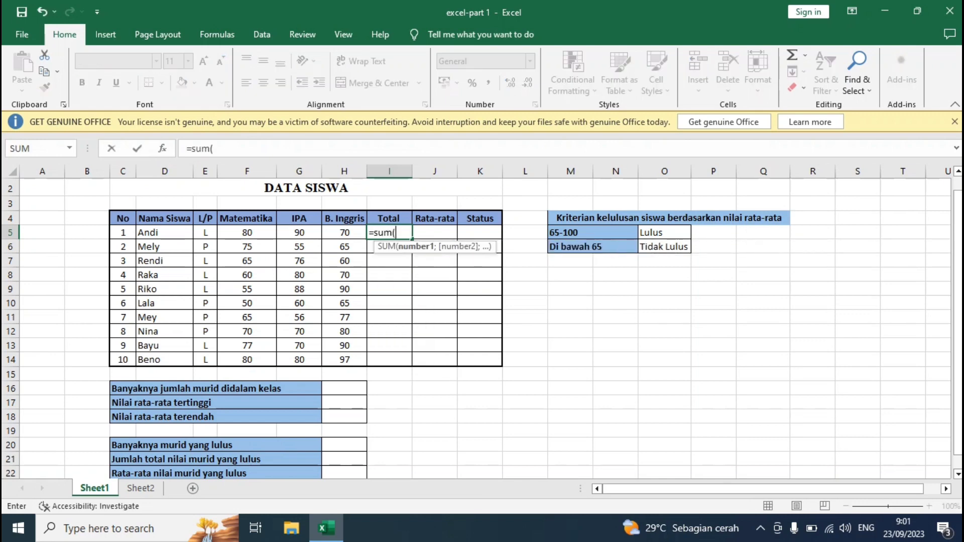
{"action": "left_click", "coordinate": [247, 233]}
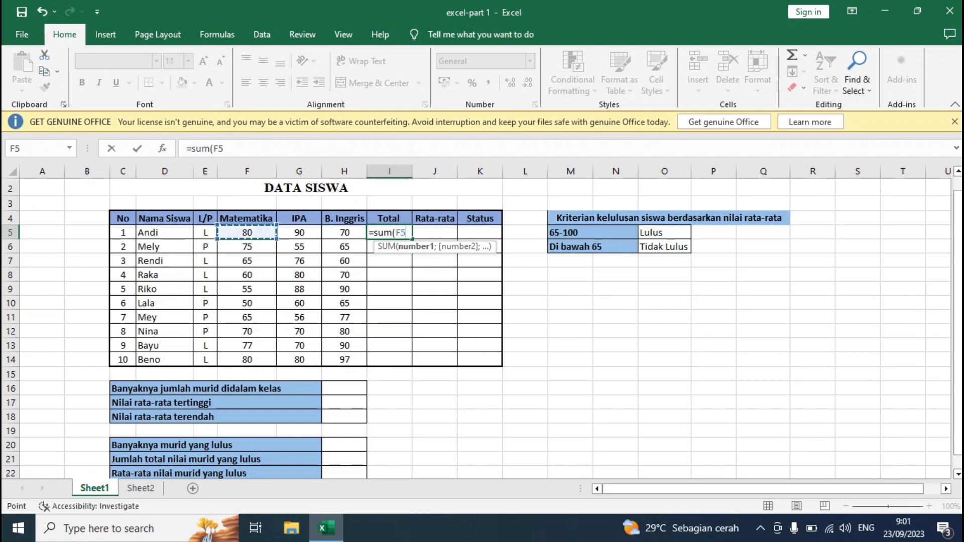
{"action": "left_click_drag", "start_coordinate": [247, 233], "coordinate": [344, 232]}
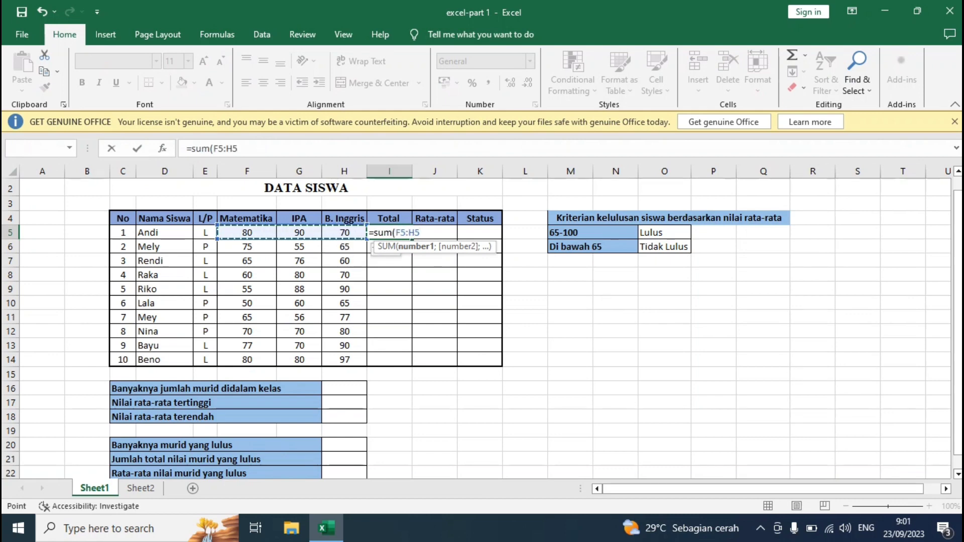
{"action": "type", "text": ")"}
{"action": "key", "text": "Return"}
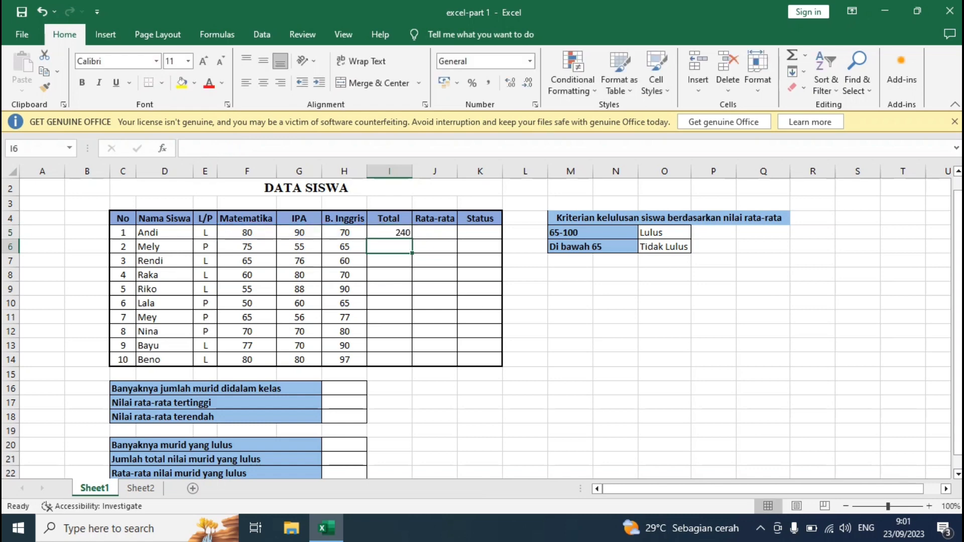
- Fill the Total formula from I5 down to I14 for all students
{"action": "left_click", "coordinate": [389, 233]}
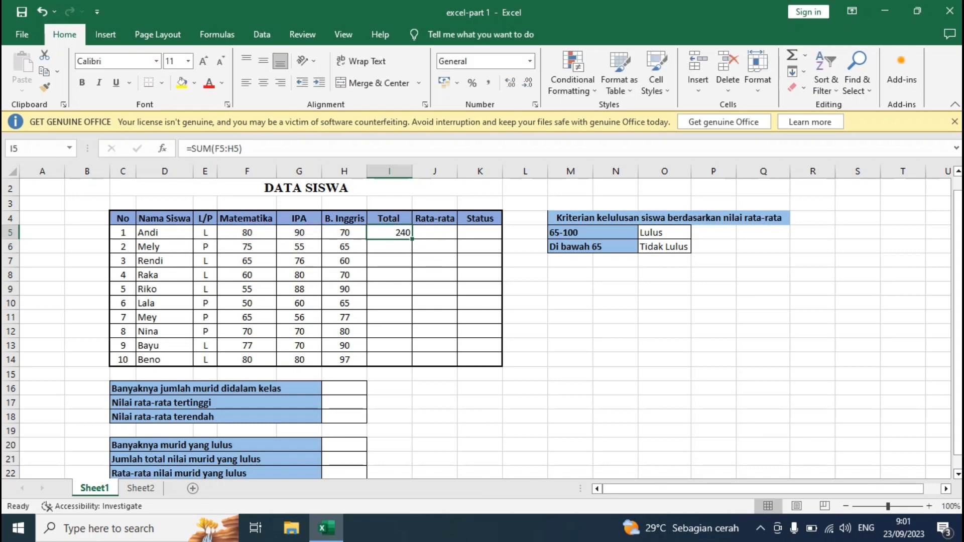
{"action": "left_click_drag", "start_coordinate": [412, 239], "coordinate": [404, 360]}
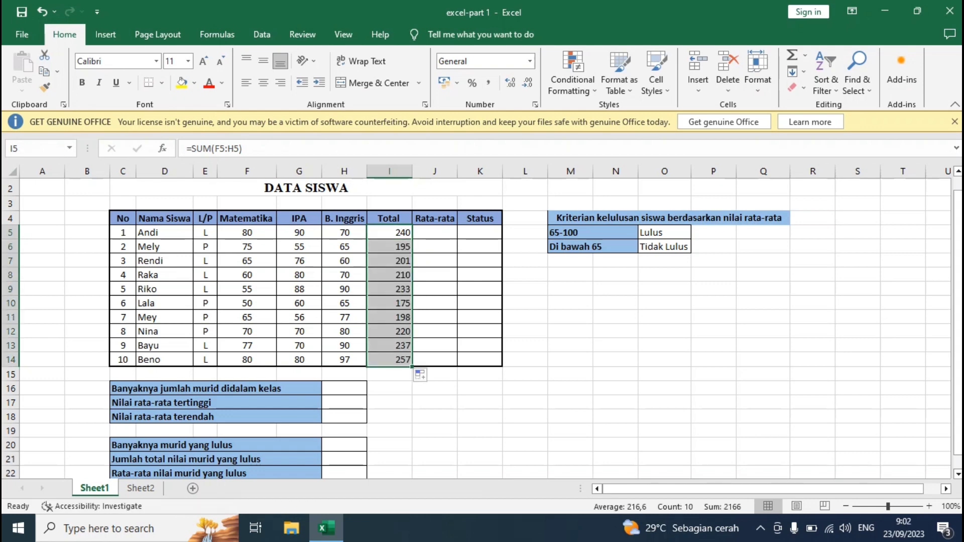
{"action": "left_click", "coordinate": [389, 232]}
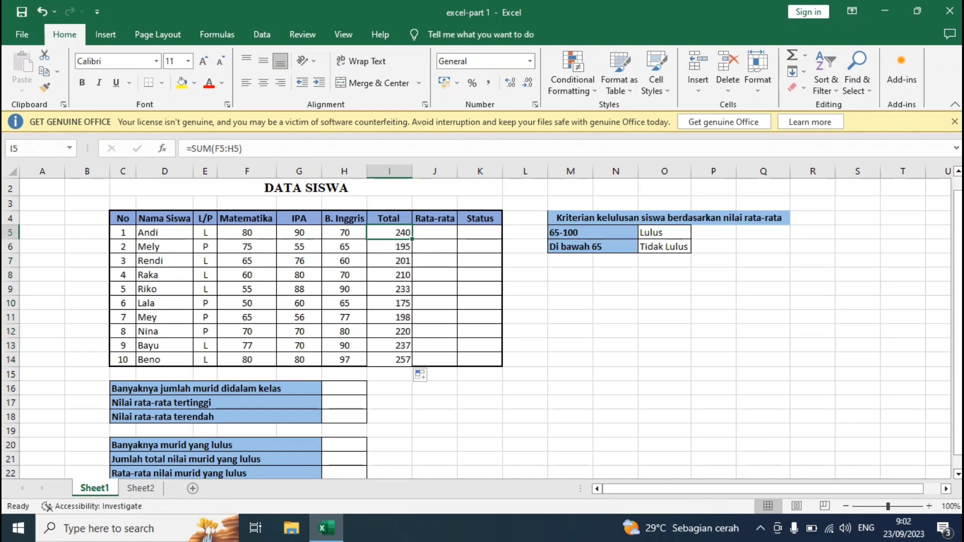
- Enter =AVERAGE(F5:H5) in cell J5 to calculate the first student's Rata-rata
{"action": "left_click", "coordinate": [435, 233]}
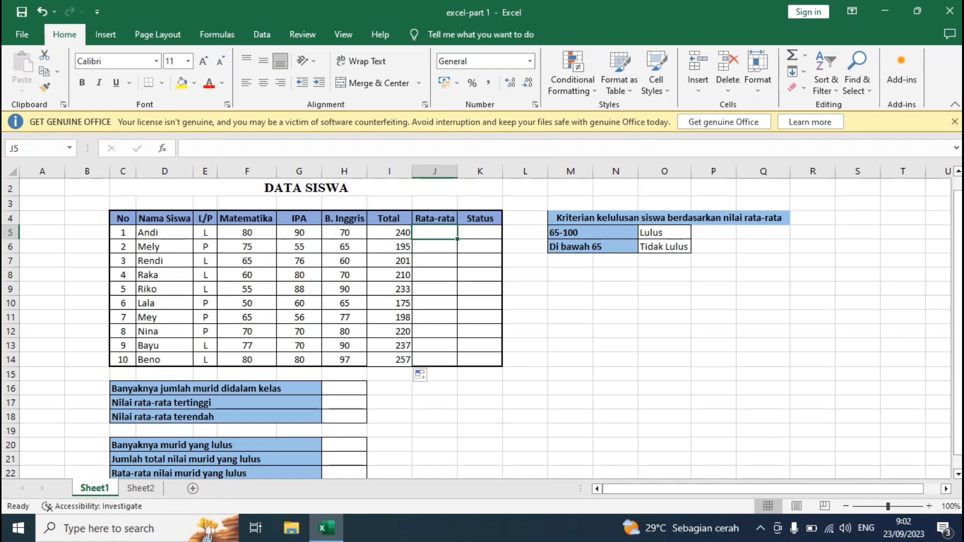
{"action": "type", "text": "=average"}
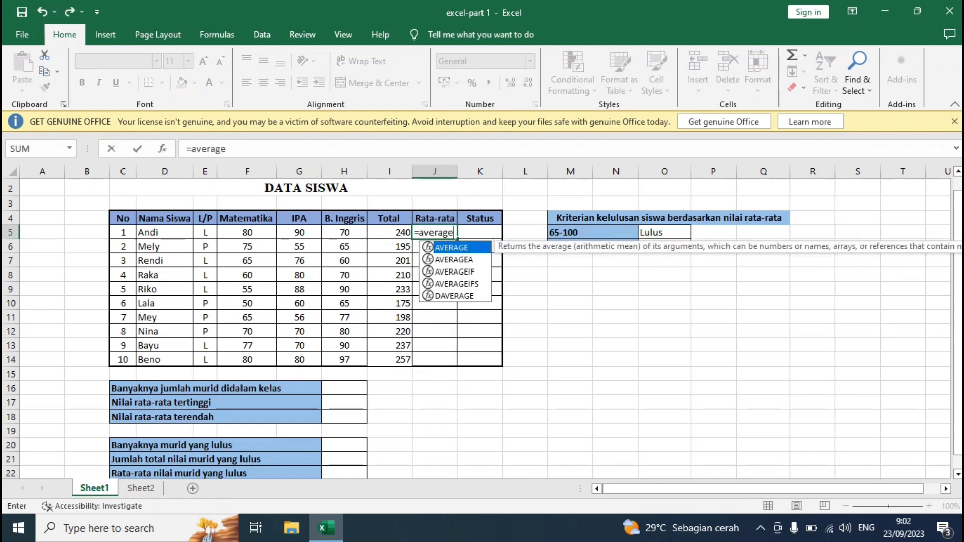
{"action": "type", "text": "("}
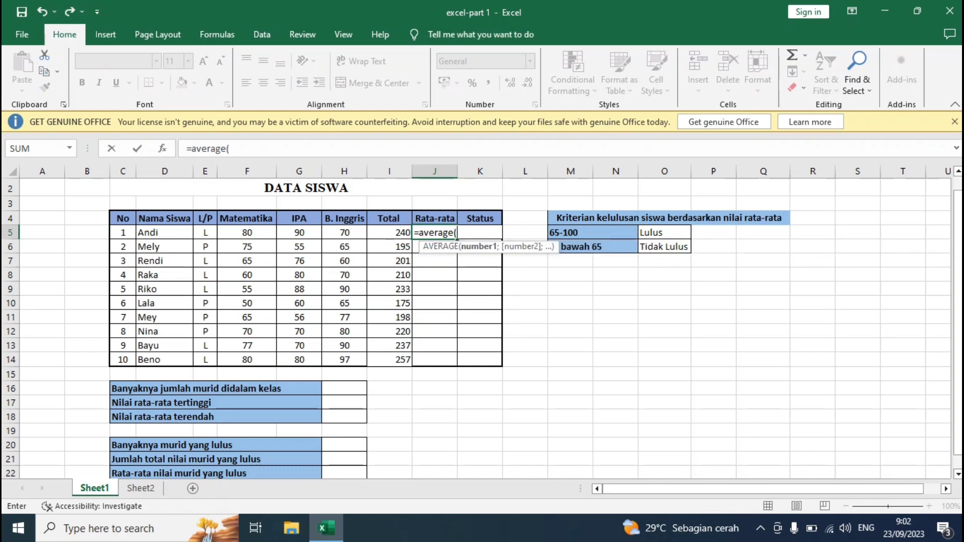
{"action": "left_click_drag", "start_coordinate": [236, 233], "coordinate": [364, 237]}
{"action": "key", "text": "Return"}
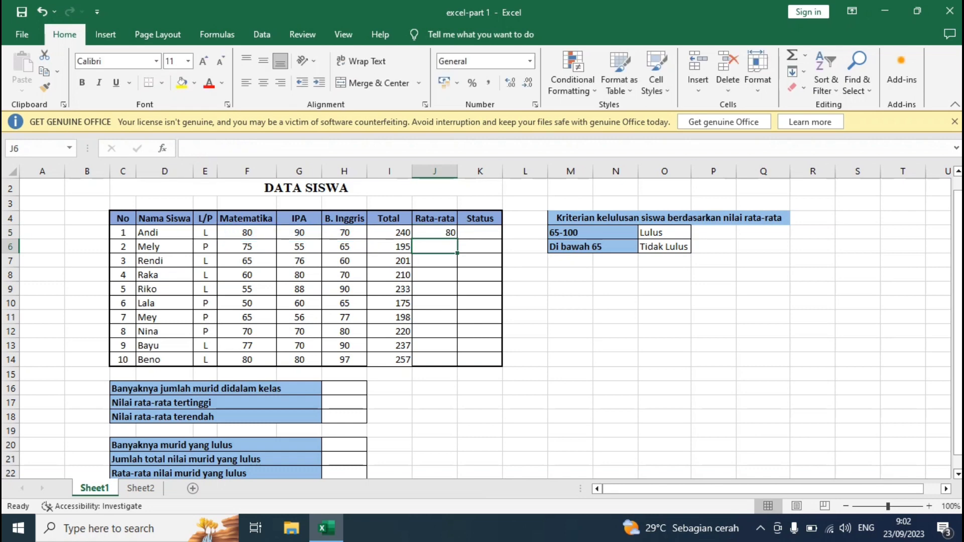
- Format the average in J5 as a number with no decimal places and fill it down to J14
{"action": "left_click", "coordinate": [435, 232]}
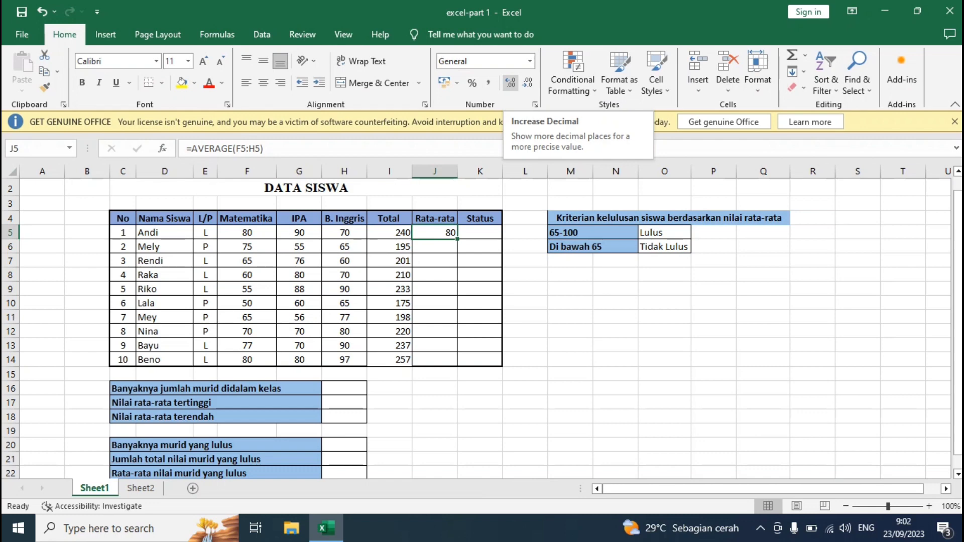
{"action": "left_click", "coordinate": [510, 82]}
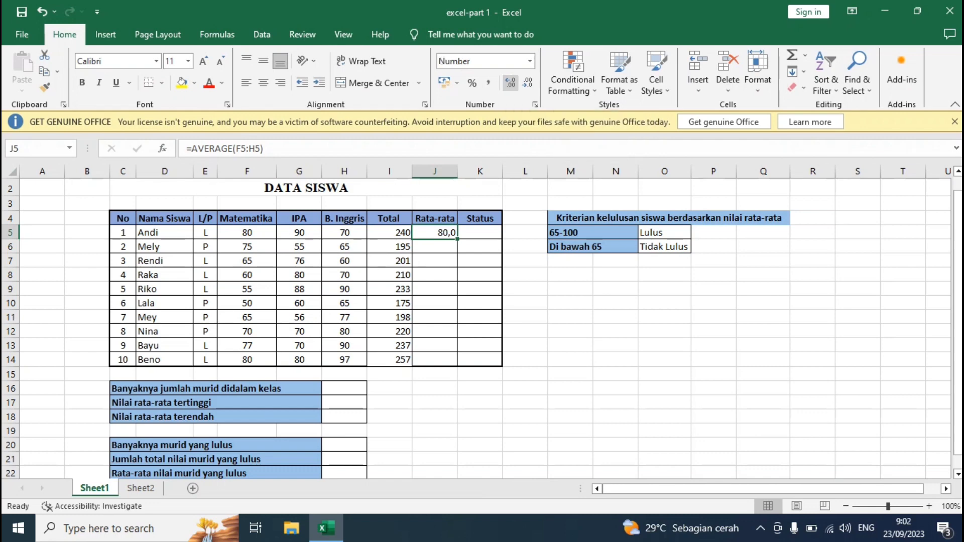
{"action": "left_click", "coordinate": [510, 82]}
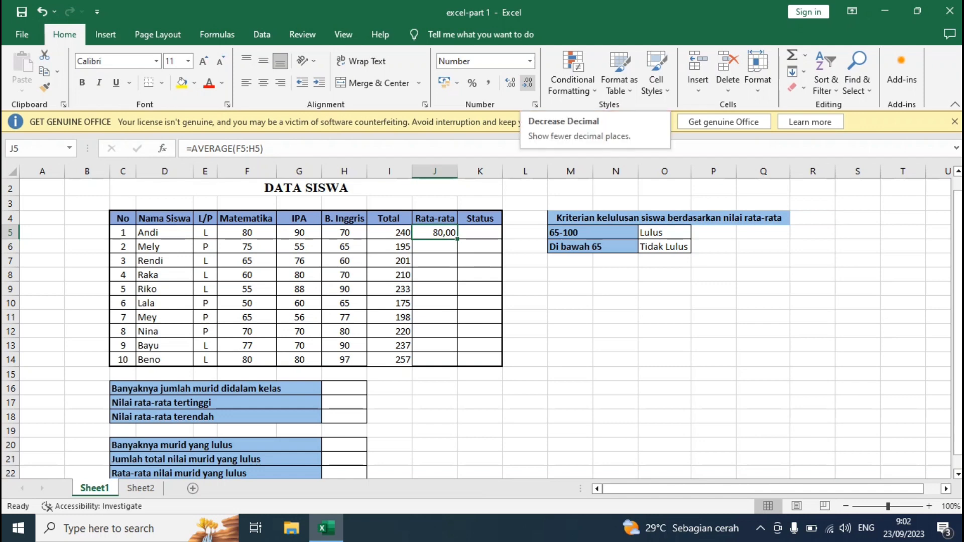
{"action": "left_click", "coordinate": [527, 82]}
{"action": "left_click", "coordinate": [527, 82]}
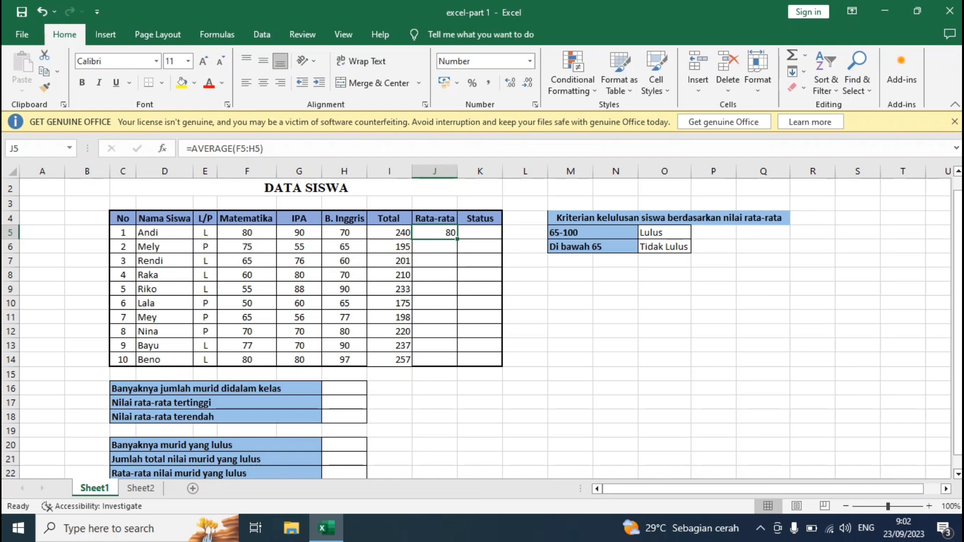
{"action": "left_click_drag", "start_coordinate": [457, 239], "coordinate": [457, 366]}
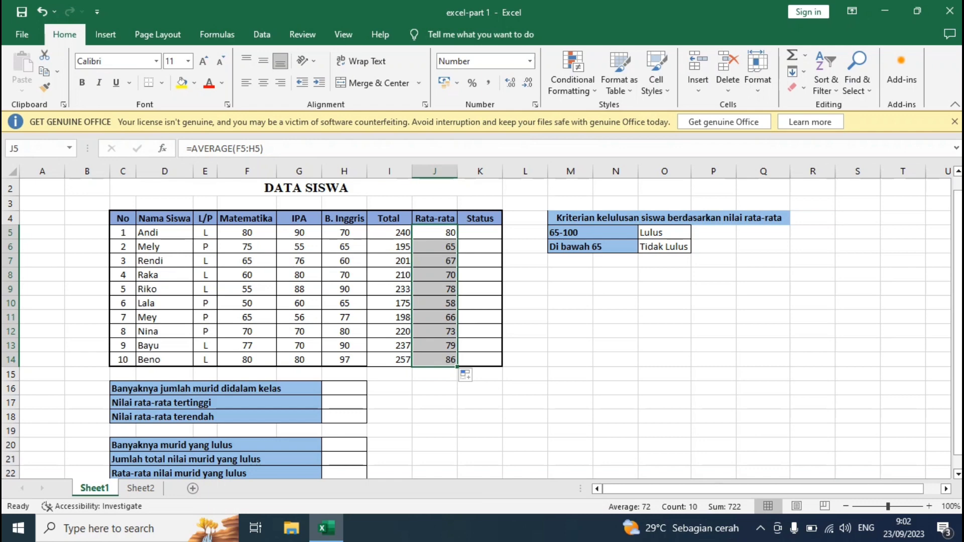
{"action": "left_click", "coordinate": [344, 388]}
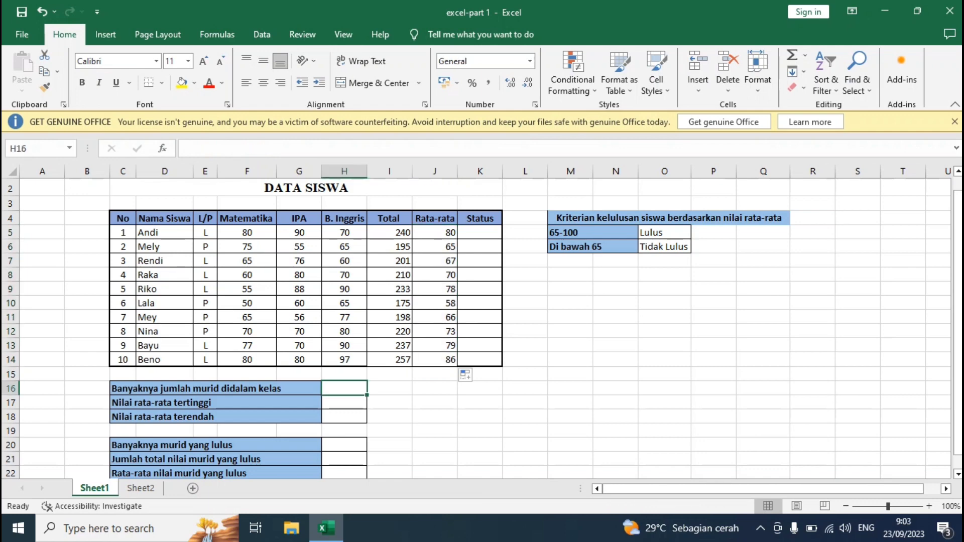
{"action": "left_click", "coordinate": [216, 388]}
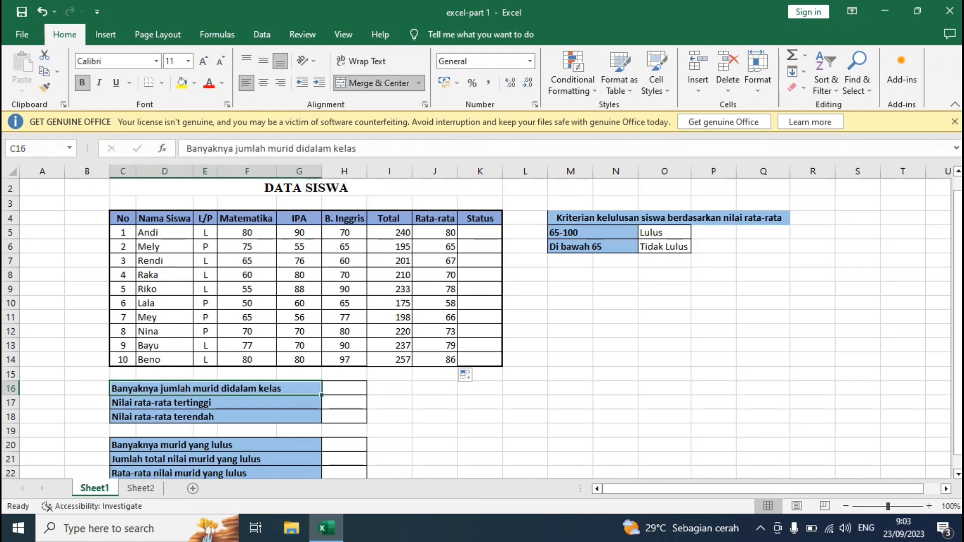
{"action": "key", "text": "Left"}
{"action": "key", "text": "Right"}
{"action": "key", "text": "Right"}
{"action": "key", "text": "Left"}
{"action": "key", "text": "Left"}
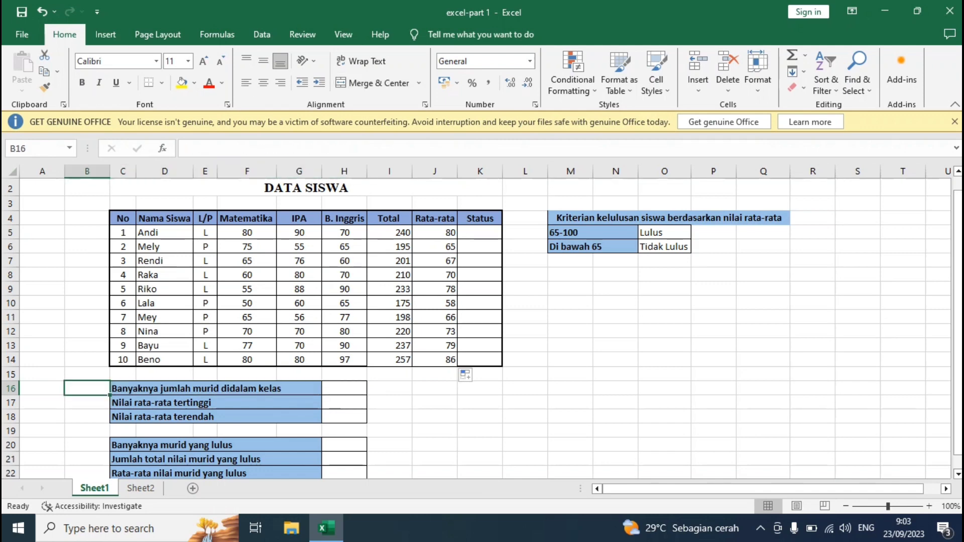
{"action": "key", "text": "Right"}
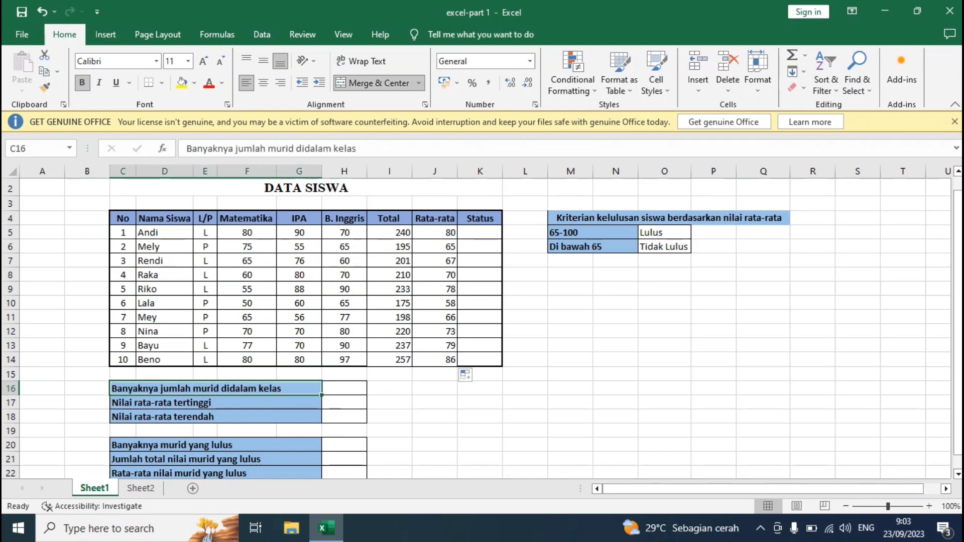
- Enter =COUNT(H5:H14) in H16 to count the students in the class from the B. Inggris scores
{"action": "key", "text": "Right"}
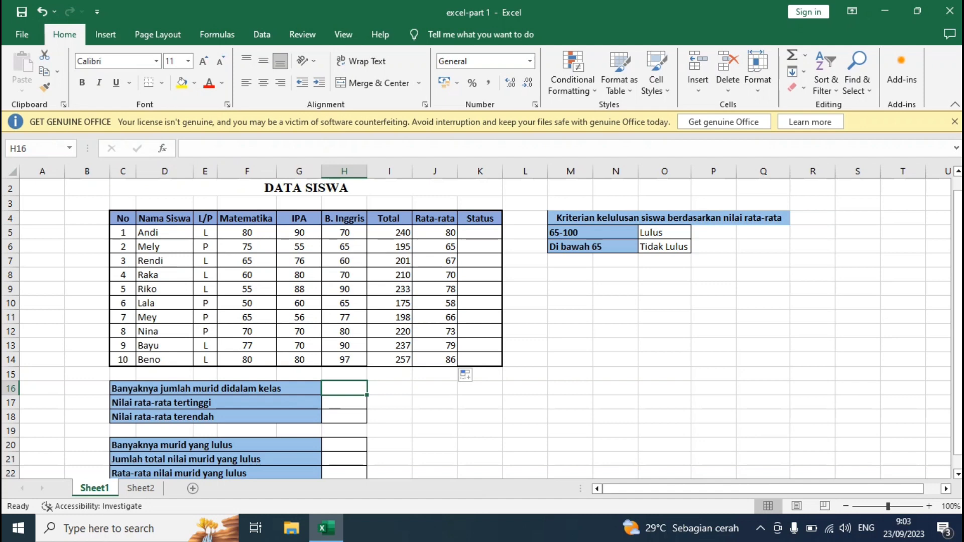
{"action": "type", "text": "=co"}
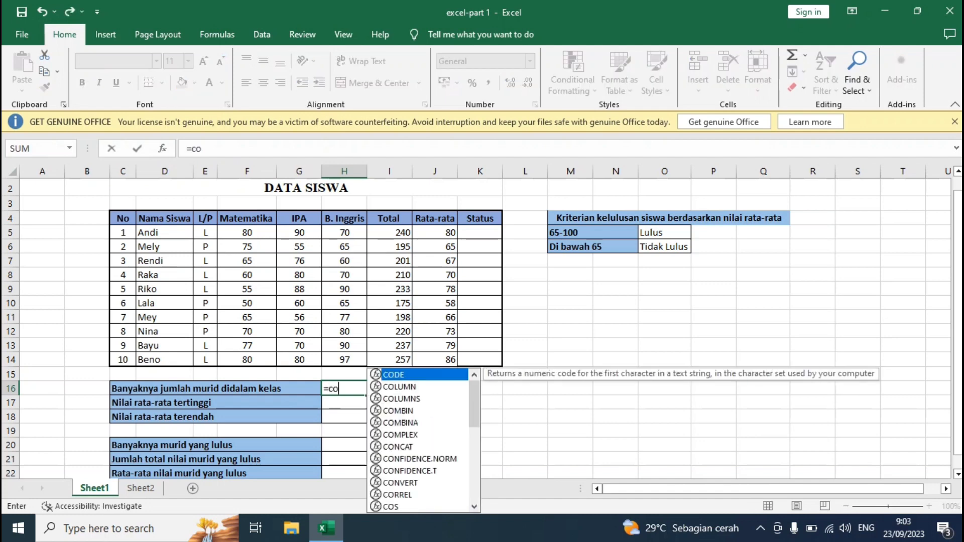
{"action": "type", "text": "unt("}
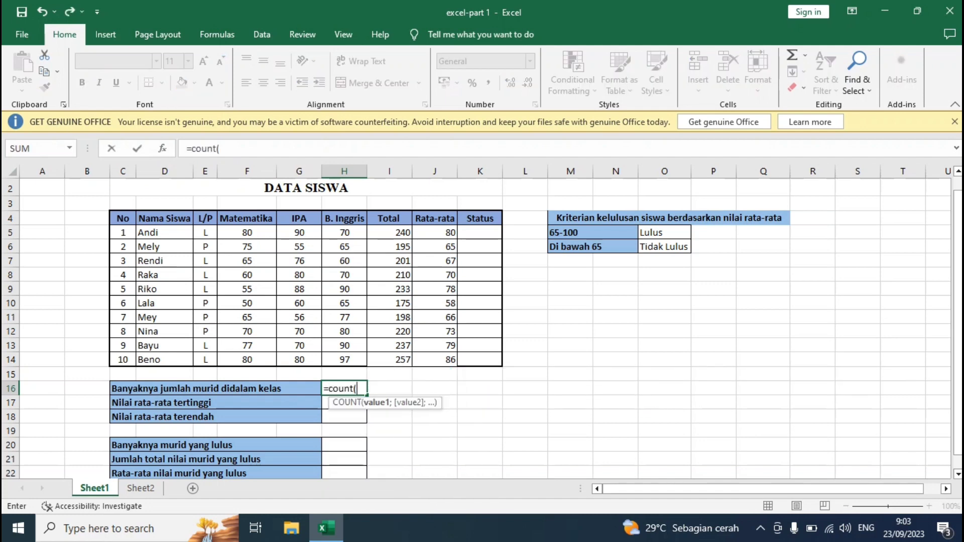
{"action": "left_click_drag", "start_coordinate": [345, 232], "coordinate": [352, 360]}
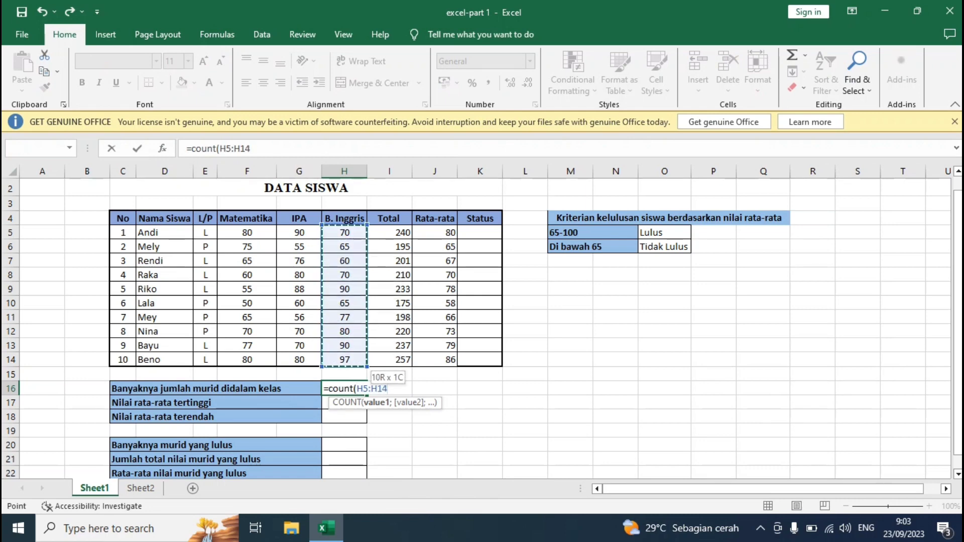
{"action": "type", "text": ")"}
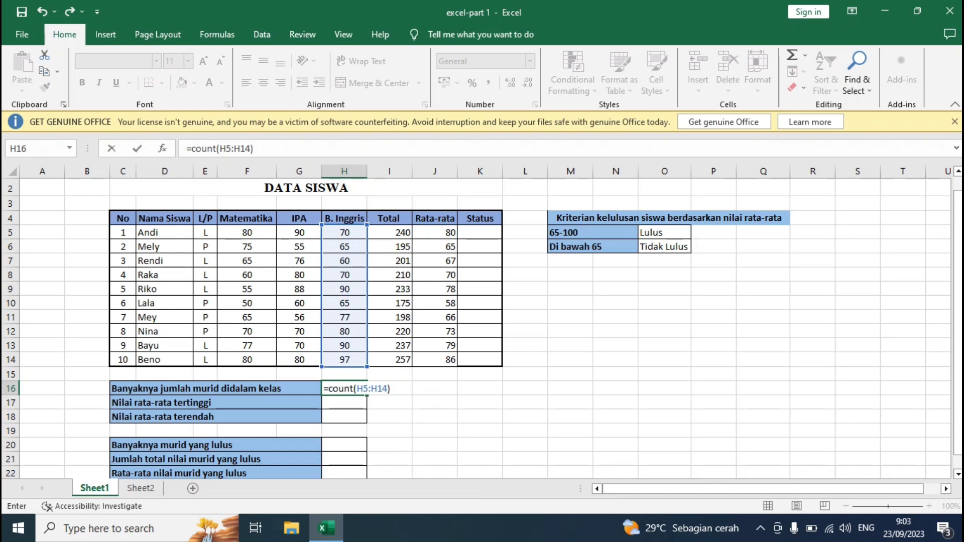
{"action": "key", "text": "Return"}
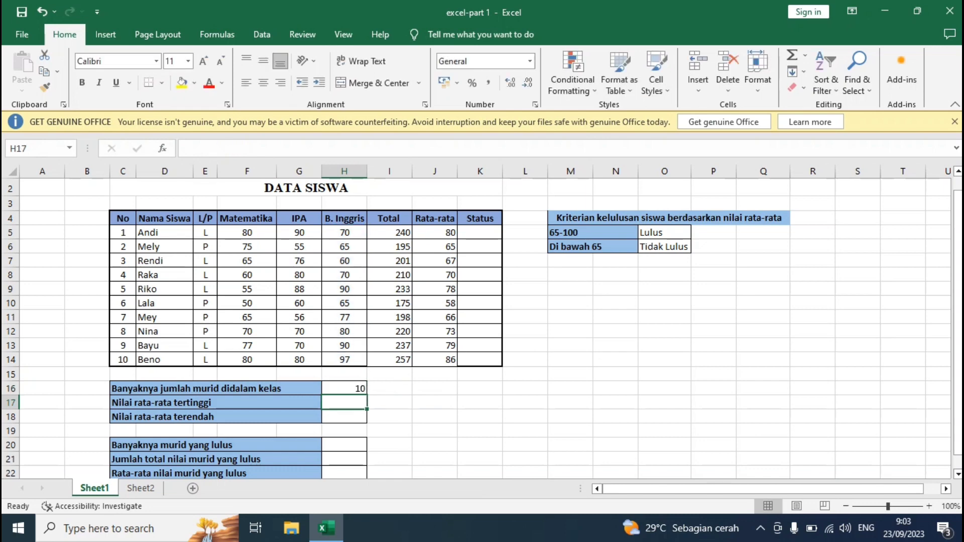
- Replace the student count formula in H16 with =COUNTA(D5:D14), counting the entries in the Nama Siswa column
{"action": "left_click", "coordinate": [344, 388]}
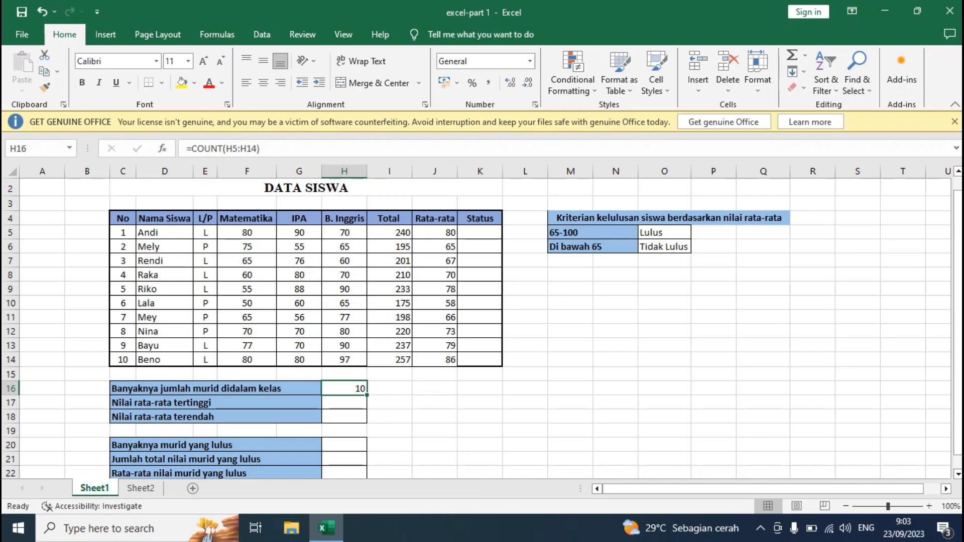
{"action": "type", "text": "=coum"}
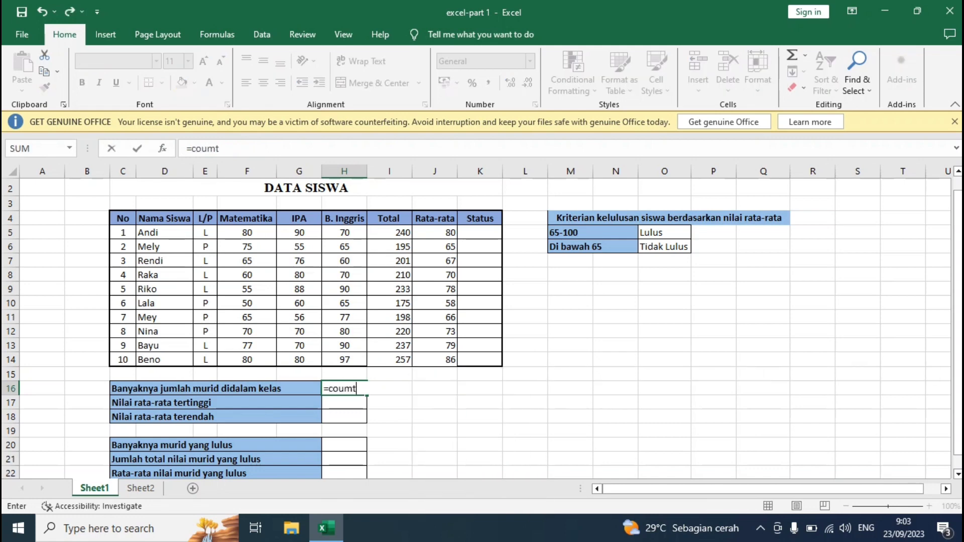
{"action": "key", "text": "BackSpace"}
{"action": "type", "text": "nt"}
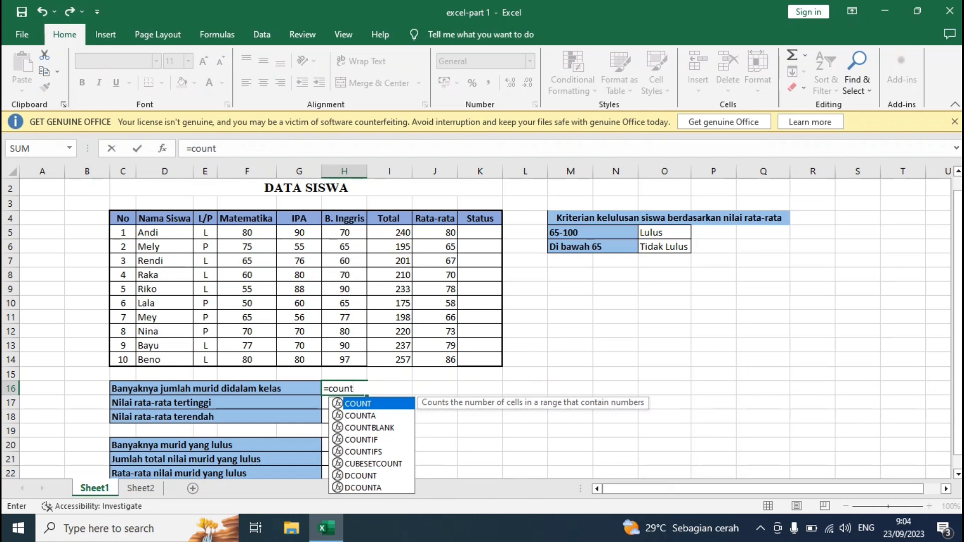
{"action": "type", "text": "a("}
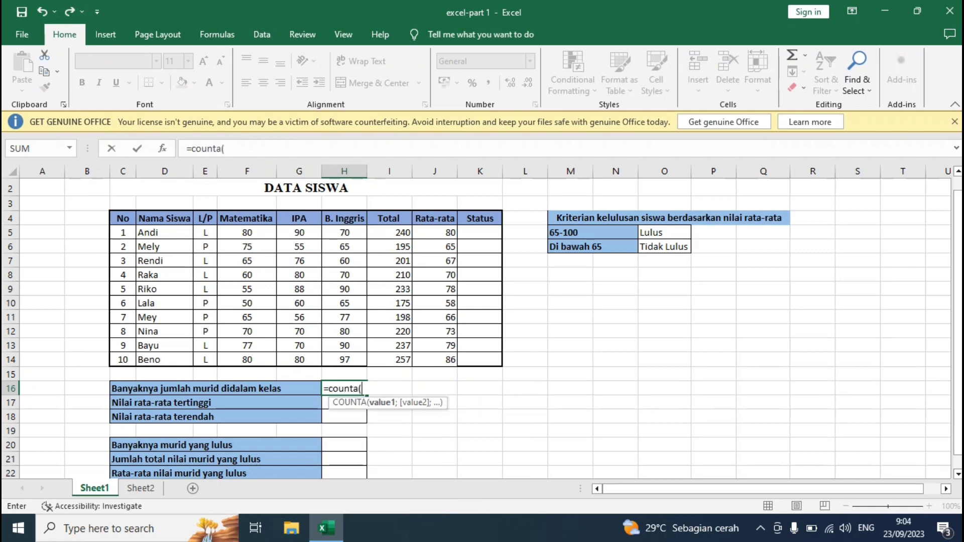
{"action": "left_click_drag", "start_coordinate": [161, 232], "coordinate": [161, 359]}
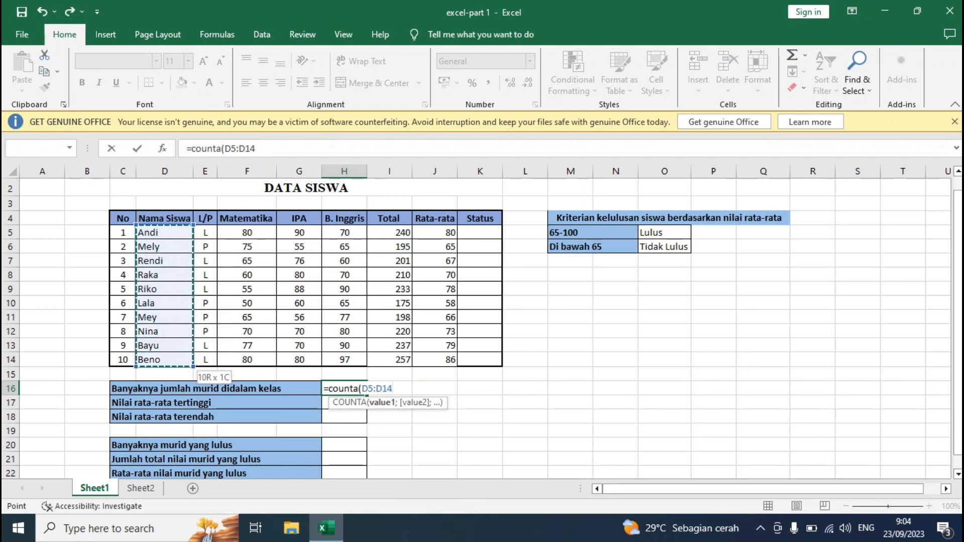
{"action": "key", "text": "Return"}
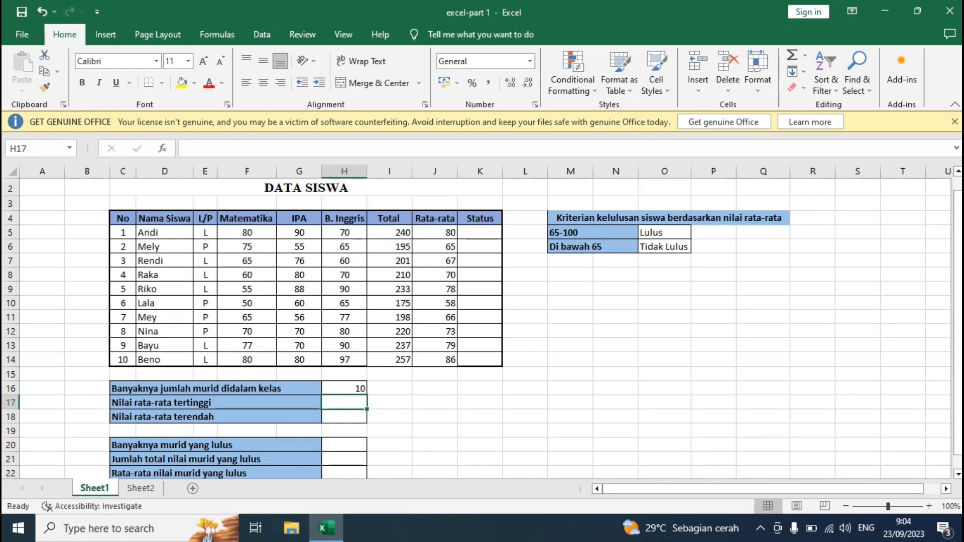
- Enter =MAX(J5:J14) in H17 to get the highest Rata-rata value
{"action": "type", "text": "="}
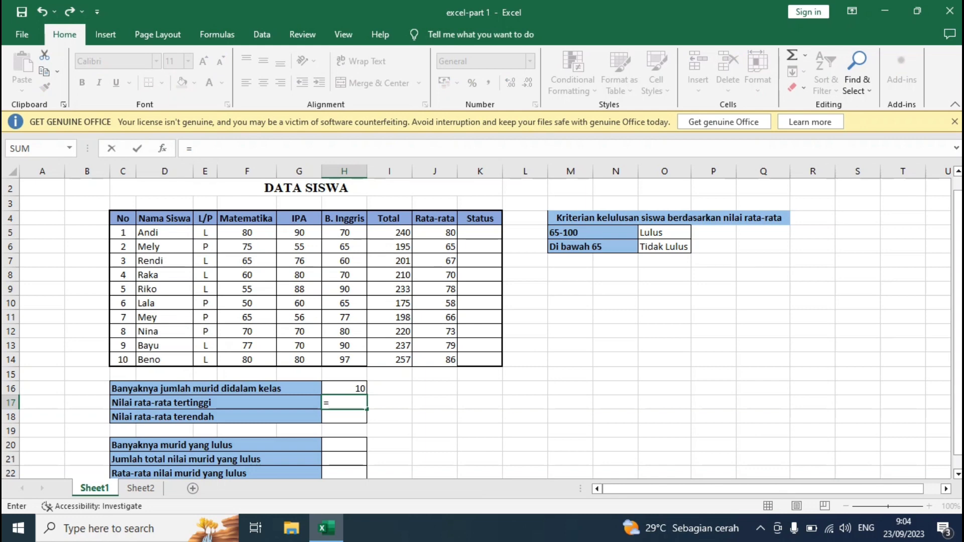
{"action": "type", "text": "max"}
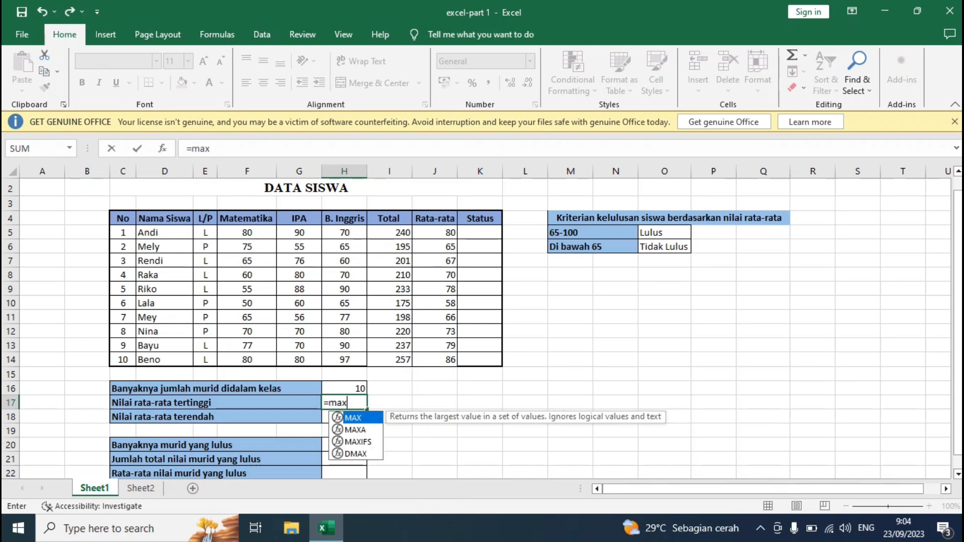
{"action": "type", "text": "("}
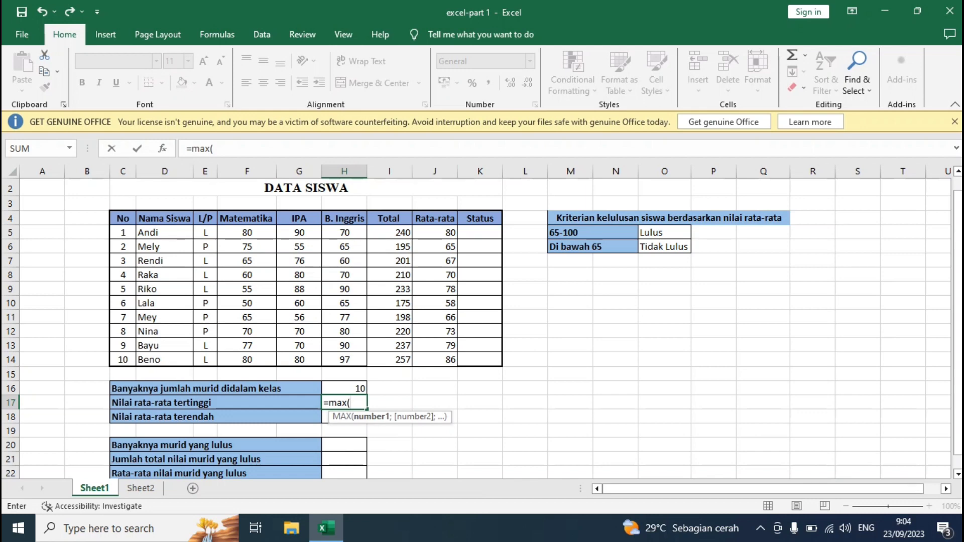
{"action": "left_click_drag", "start_coordinate": [436, 232], "coordinate": [445, 359]}
{"action": "type", "text": ")"}
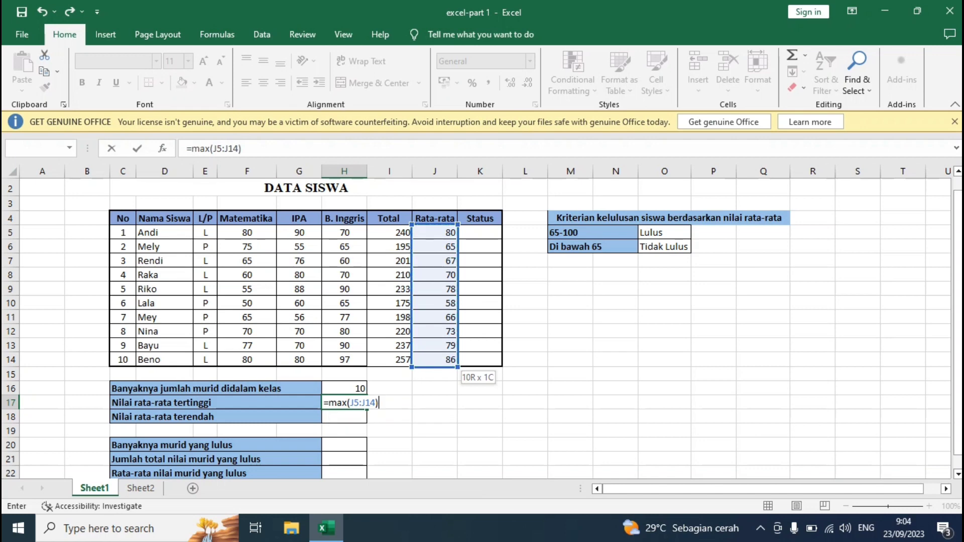
{"action": "key", "text": "Return"}
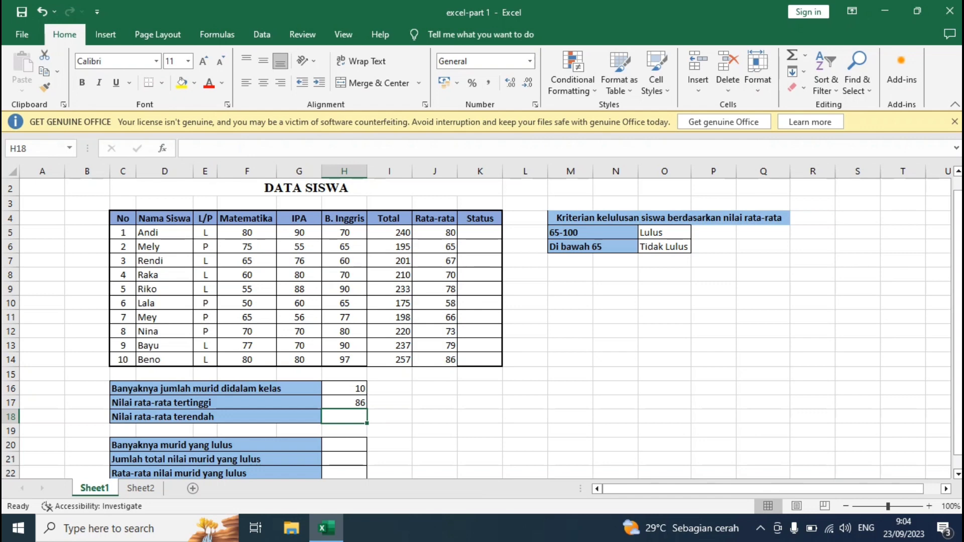
{"action": "left_click", "coordinate": [344, 402]}
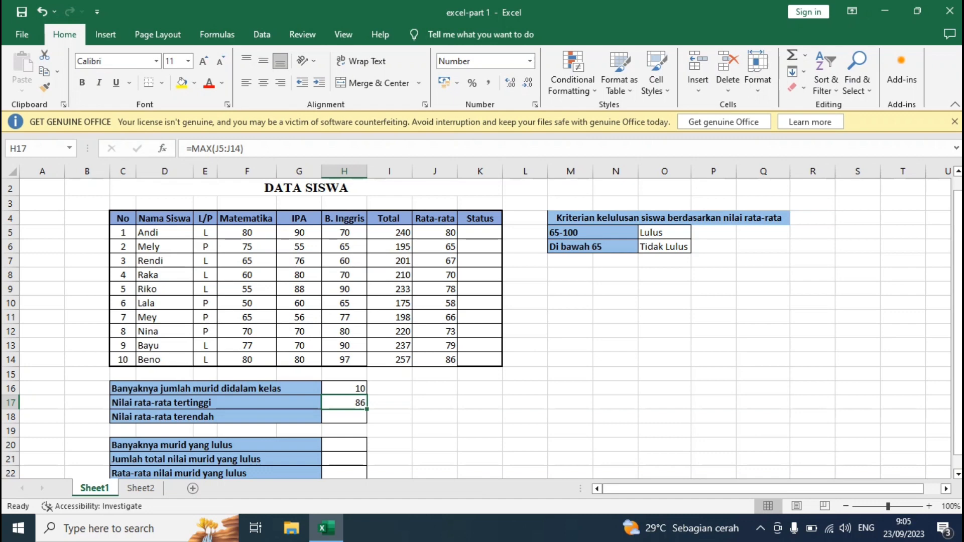
- Enter =MIN(J5:J14) in H18 to get the lowest Rata-rata value and check it against the Rata-rata column
{"action": "left_click", "coordinate": [344, 417]}
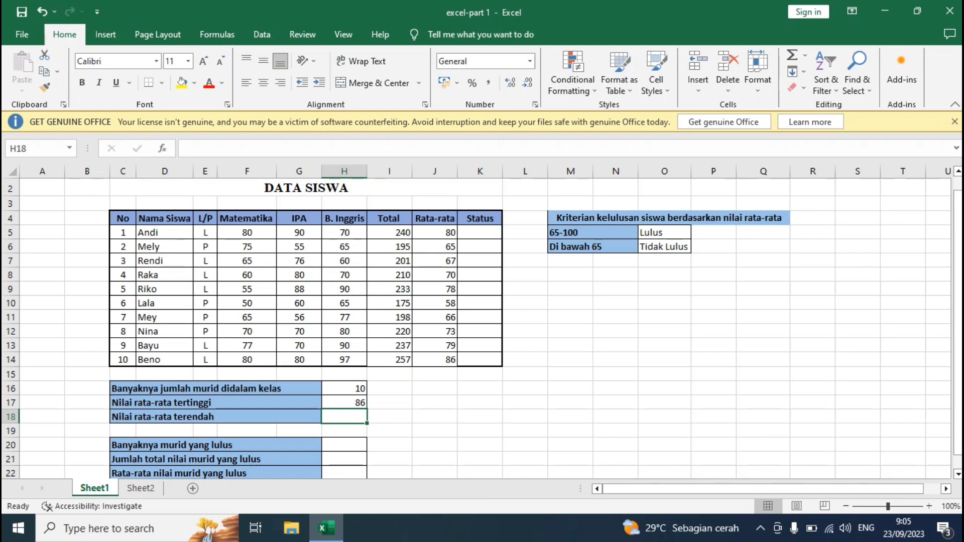
{"action": "type", "text": "=min"}
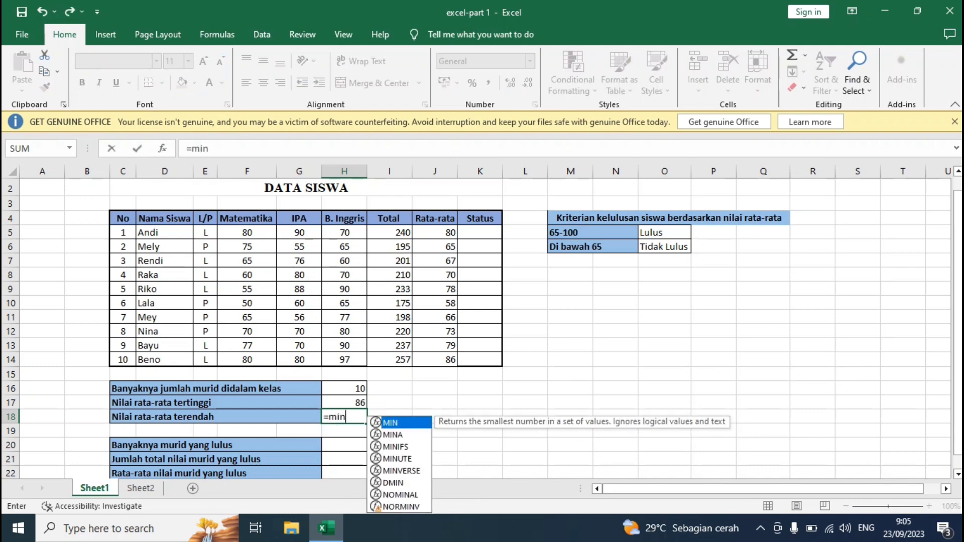
{"action": "type", "text": "("}
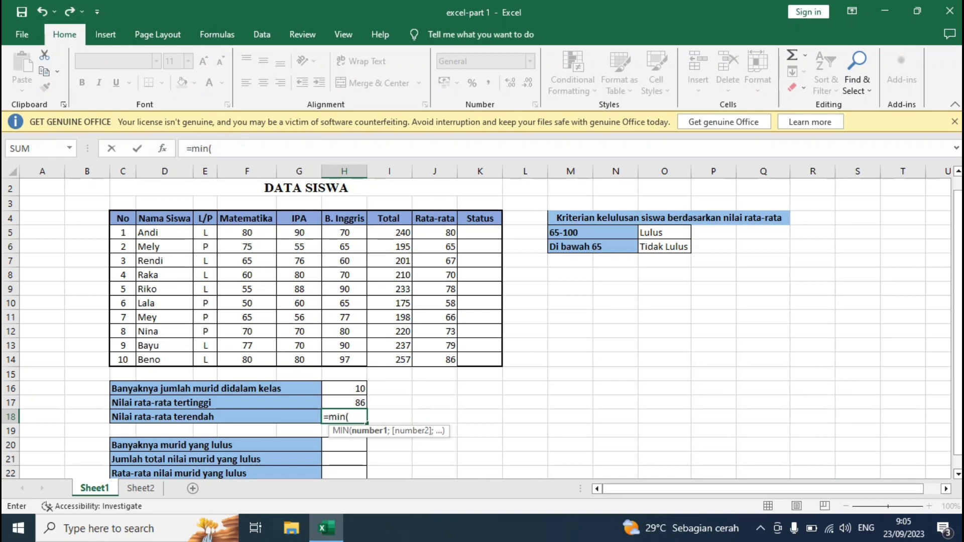
{"action": "left_click_drag", "start_coordinate": [435, 232], "coordinate": [450, 365]}
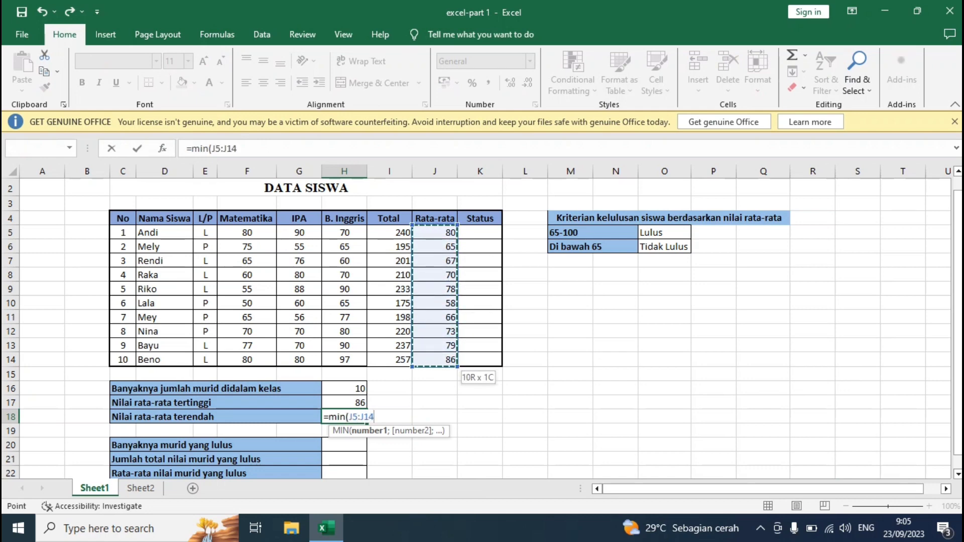
{"action": "key", "text": "ctrl+Return"}
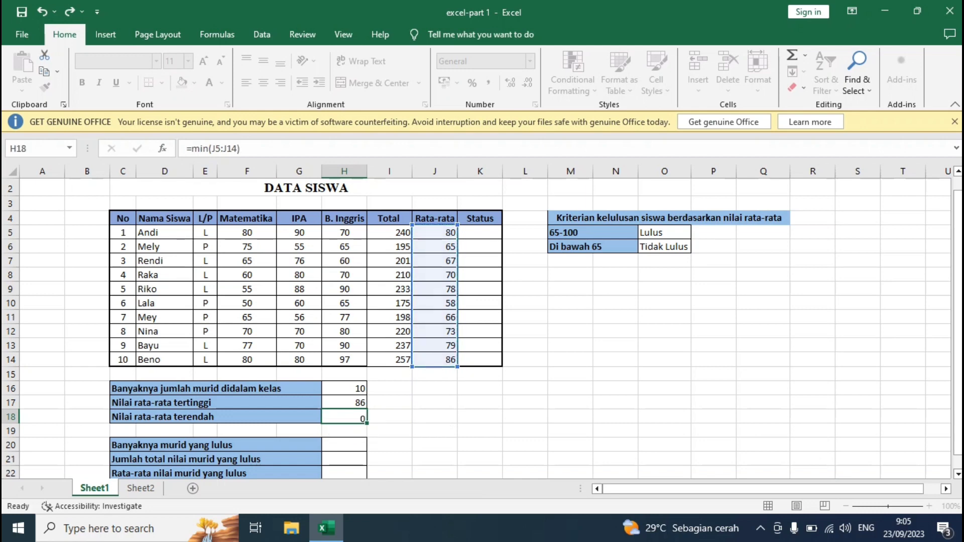
{"action": "key", "text": "Return"}
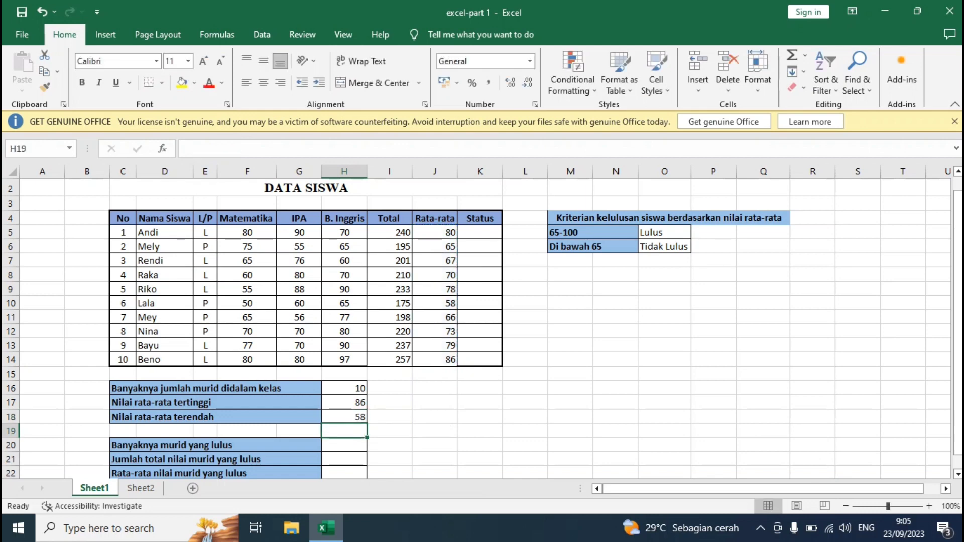
{"action": "left_click", "coordinate": [345, 417]}
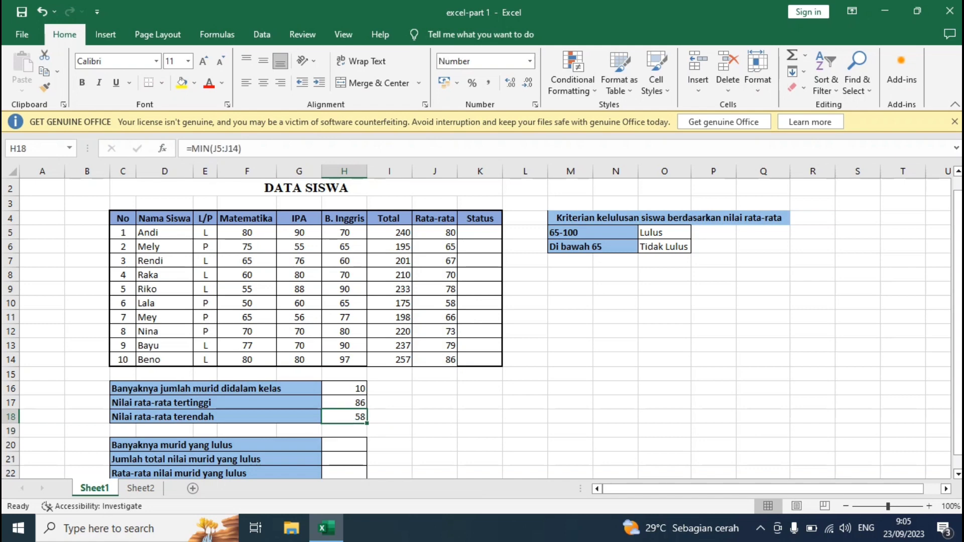
{"action": "left_click", "coordinate": [435, 303]}
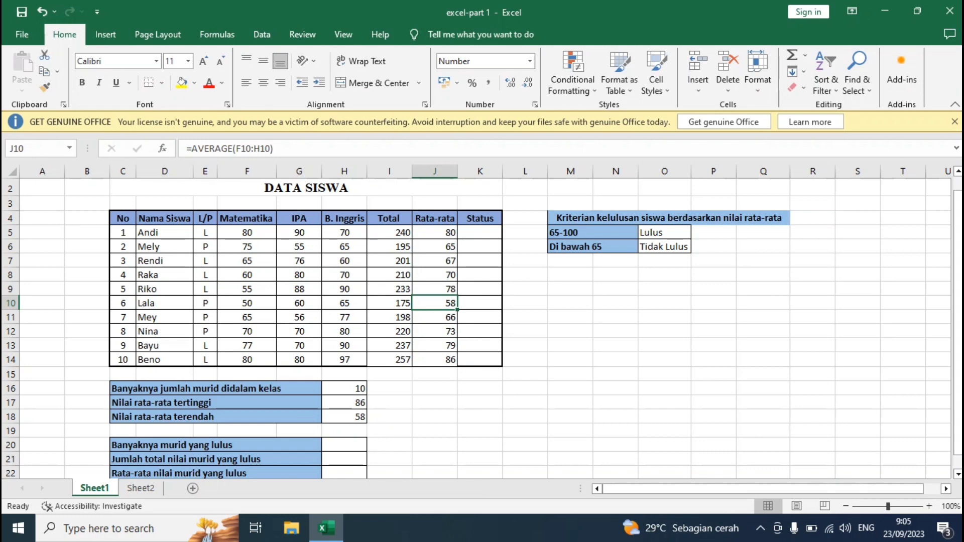
- Enter =IF(J5>=65;"Lulus";"Tidak Lulus") in K5 to set the first student's Status according to the pass criteria
{"action": "scroll", "coordinate": [482, 326], "scroll_direction": "down", "scroll_amount": 1}
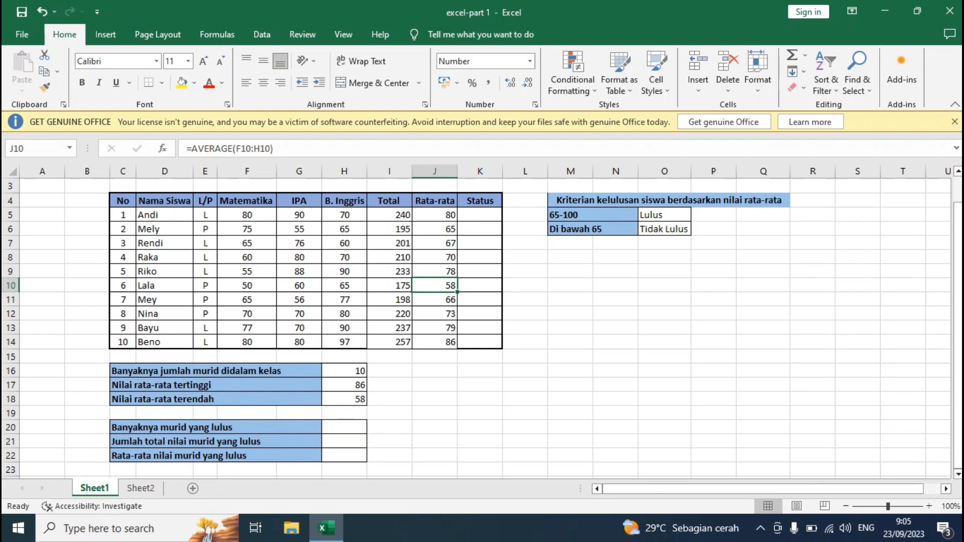
{"action": "left_click", "coordinate": [480, 215]}
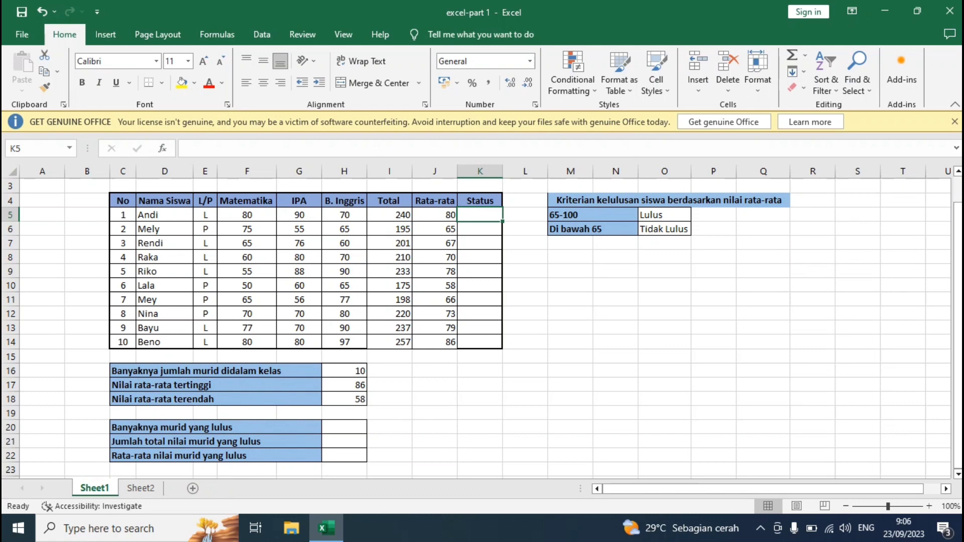
{"action": "left_click", "coordinate": [593, 215]}
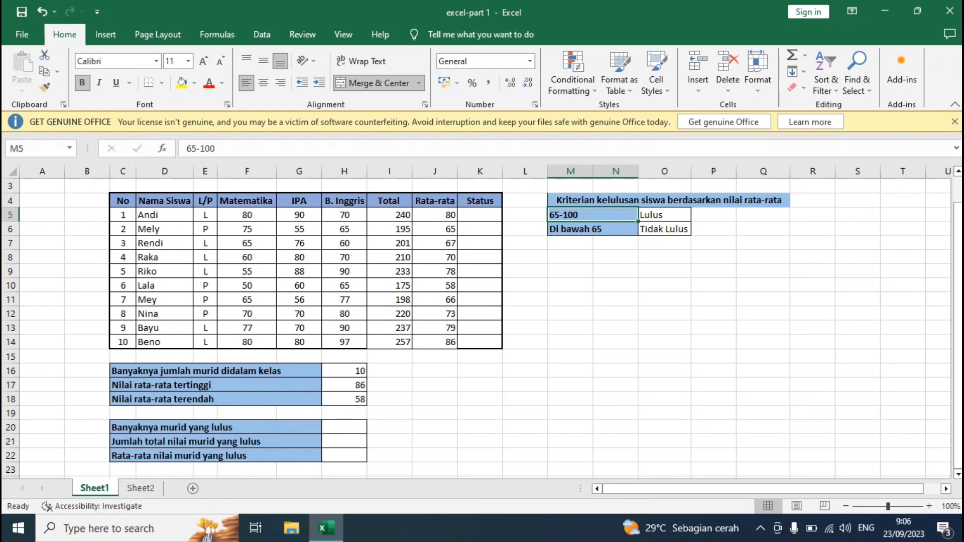
{"action": "left_click", "coordinate": [665, 215]}
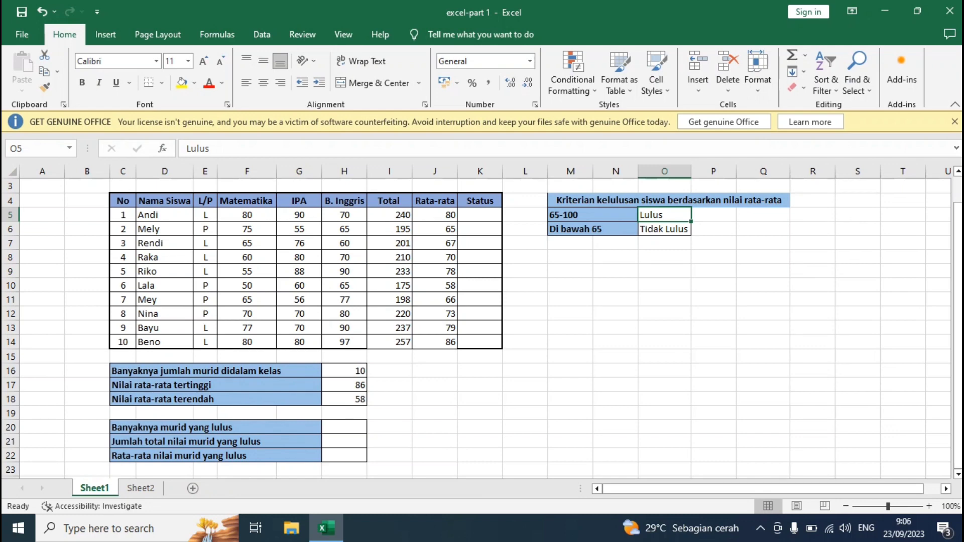
{"action": "left_click", "coordinate": [480, 215]}
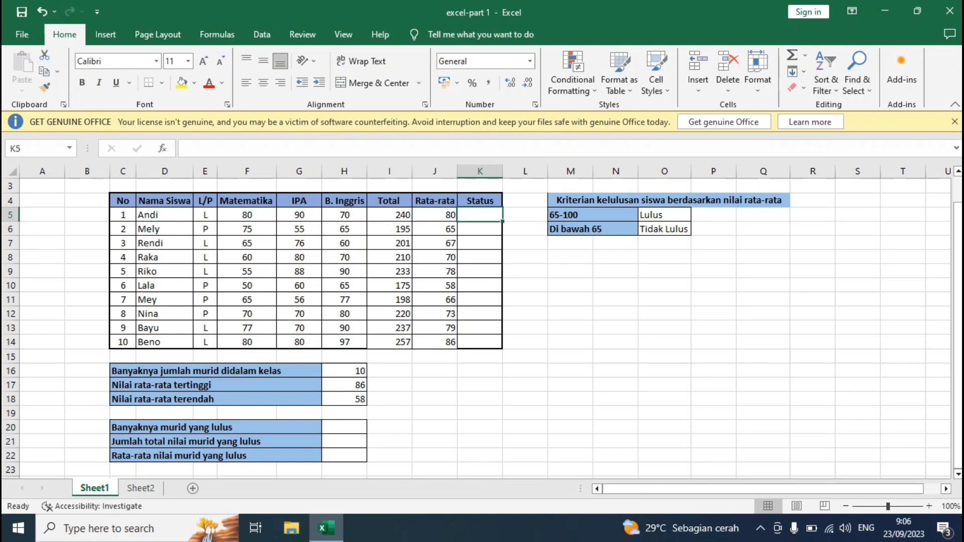
{"action": "type", "text": "="}
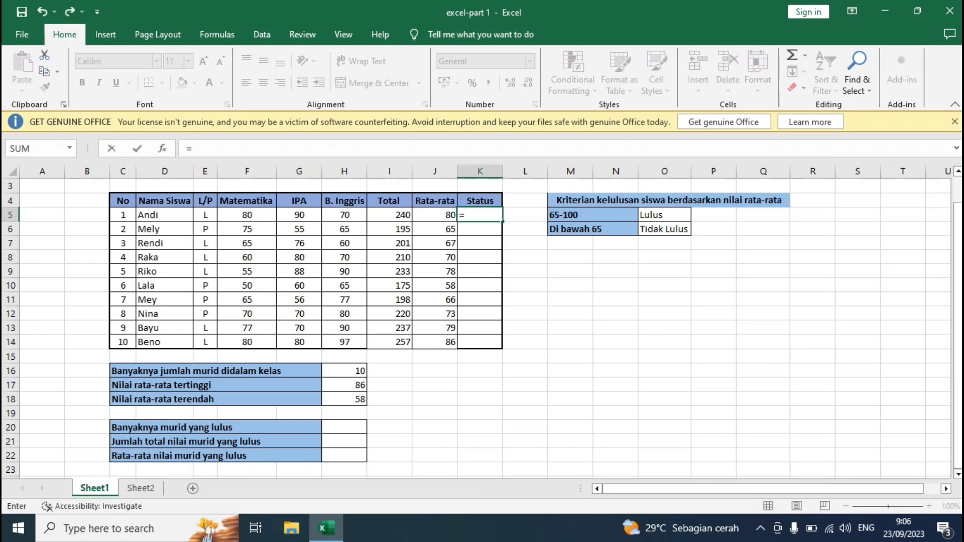
{"action": "type", "text": "if"}
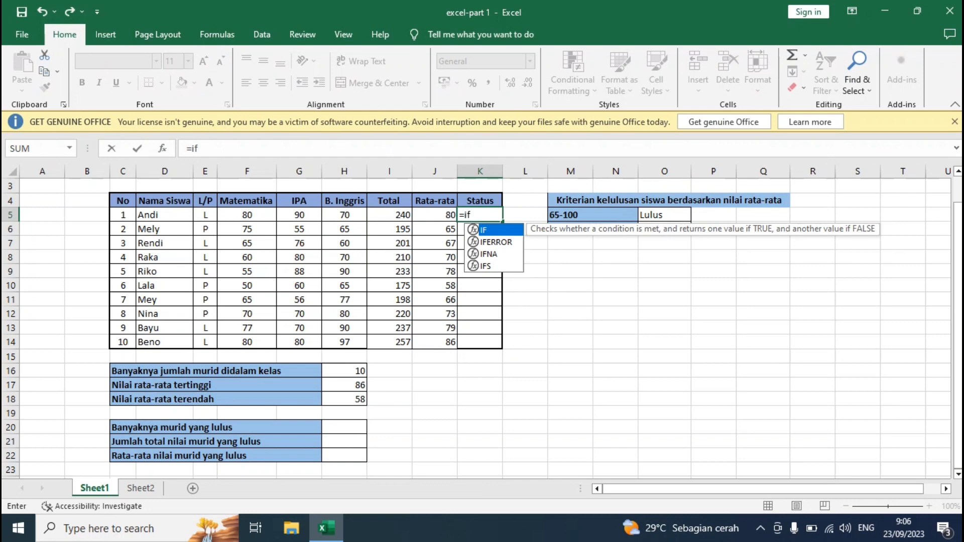
{"action": "type", "text": "("}
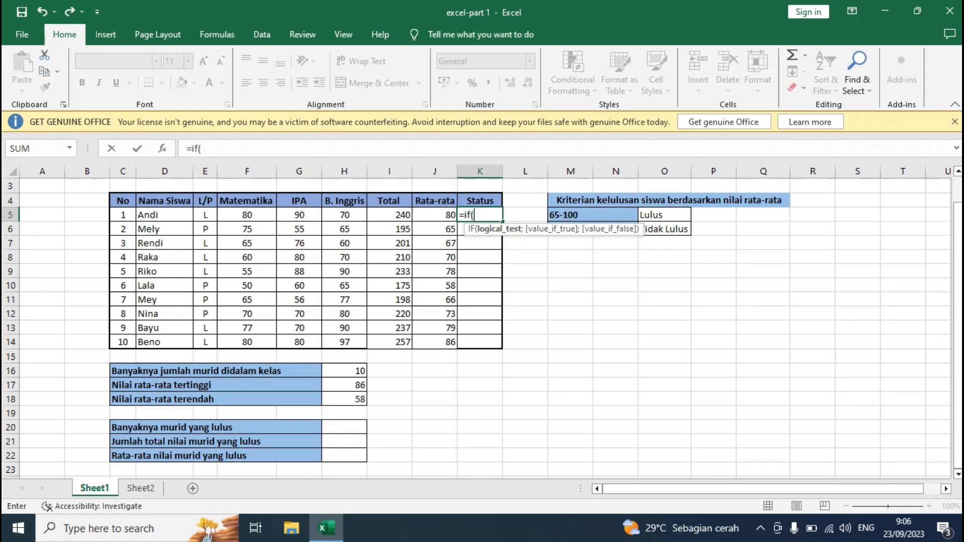
{"action": "left_click", "coordinate": [435, 215]}
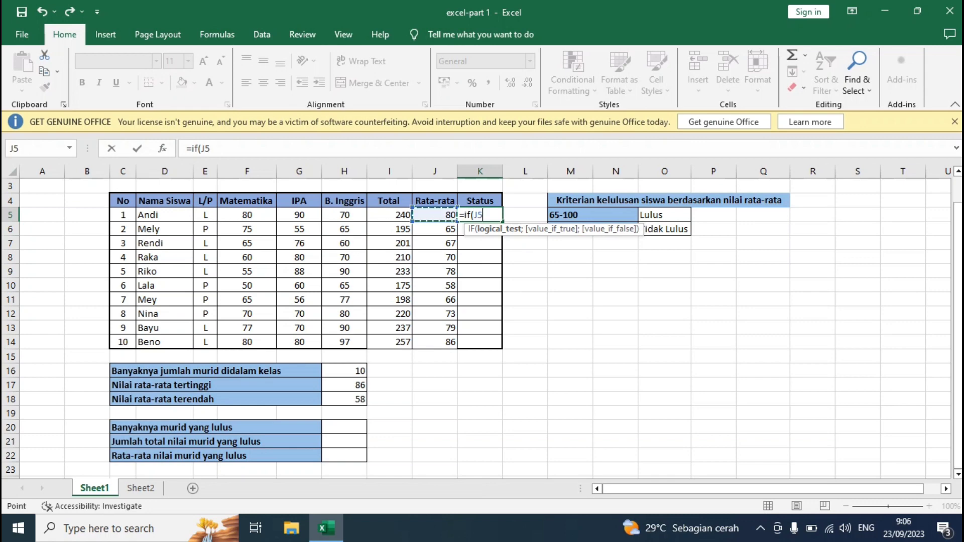
{"action": "type", "text": ">=65"}
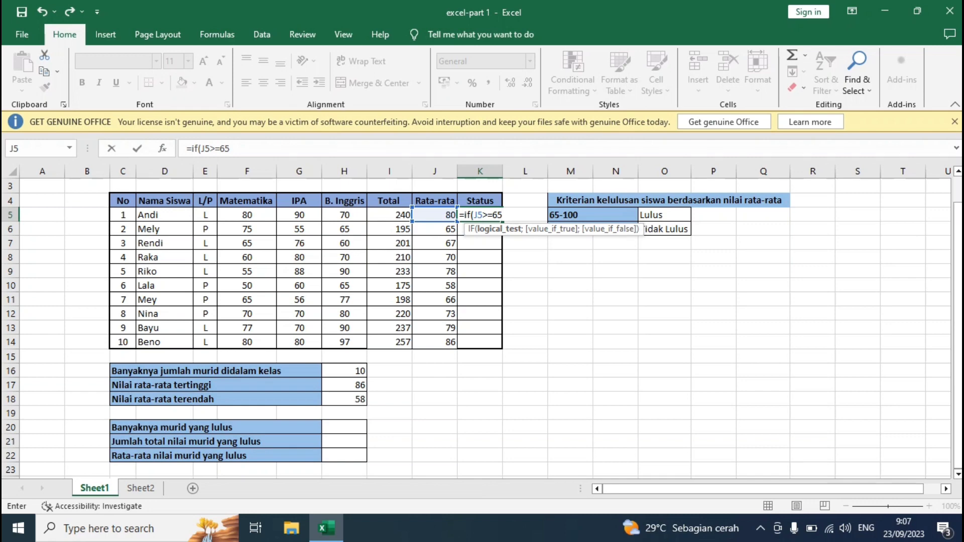
{"action": "type", "text": ";"}
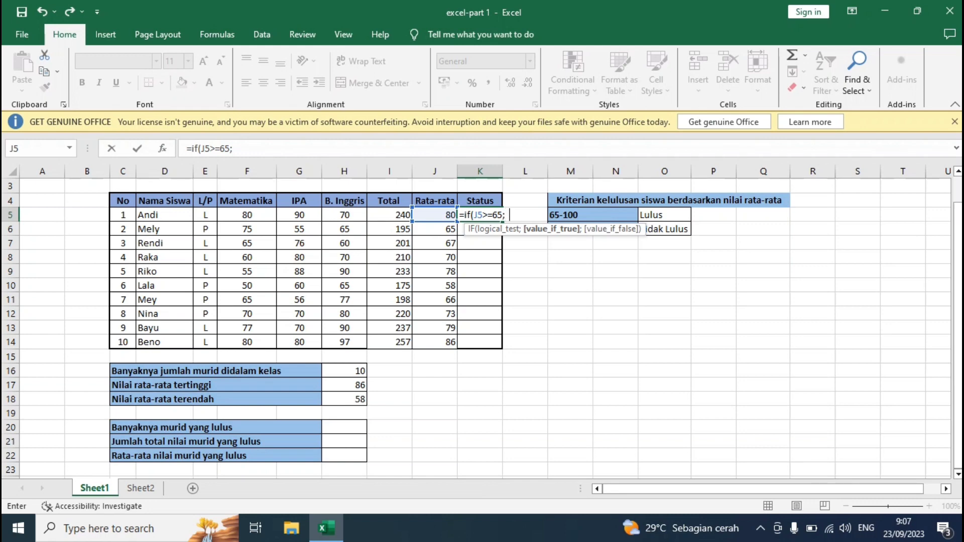
{"action": "type", "text": "\"Lu"}
{"action": "type", "text": "lus\""}
{"action": "type", "text": ";\""}
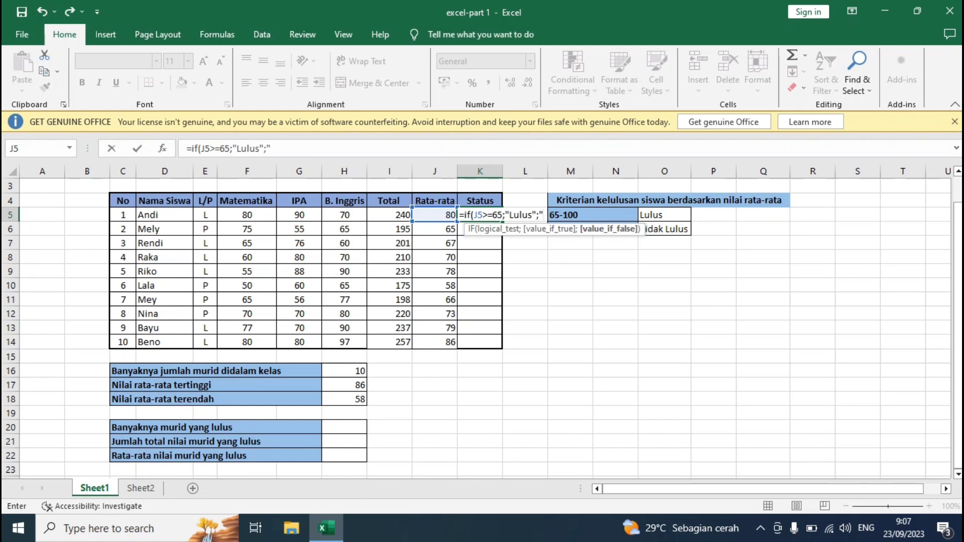
{"action": "type", "text": "Tidak"}
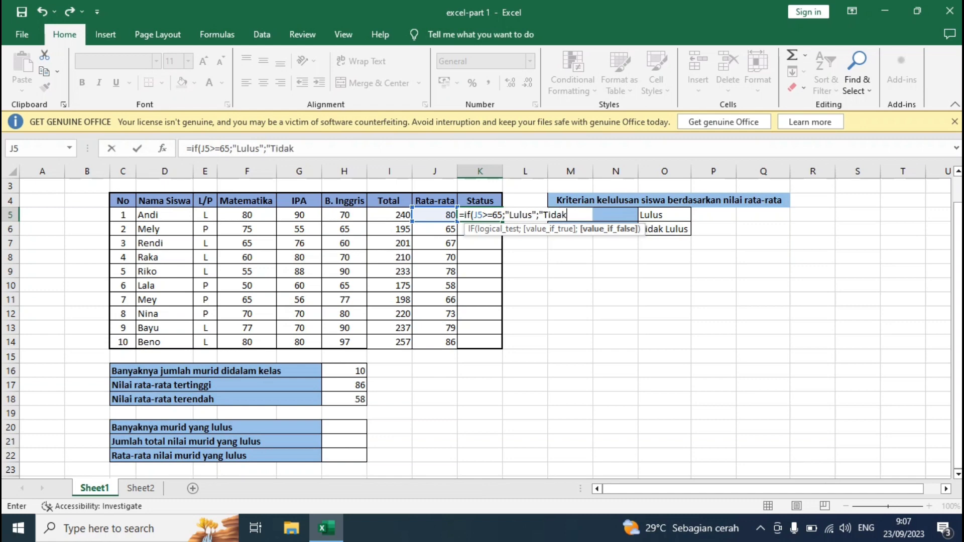
{"action": "type", "text": " Lulus"}
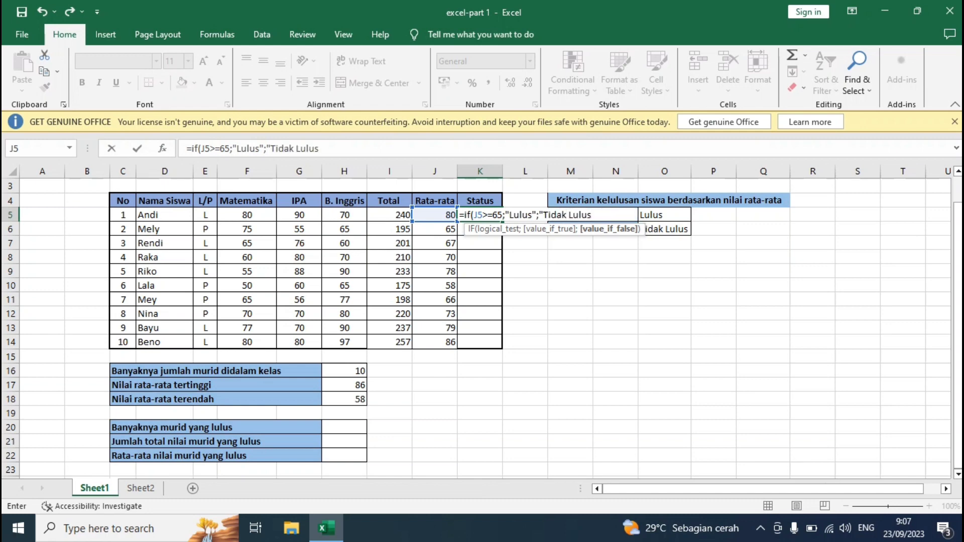
{"action": "type", "text": "\")"}
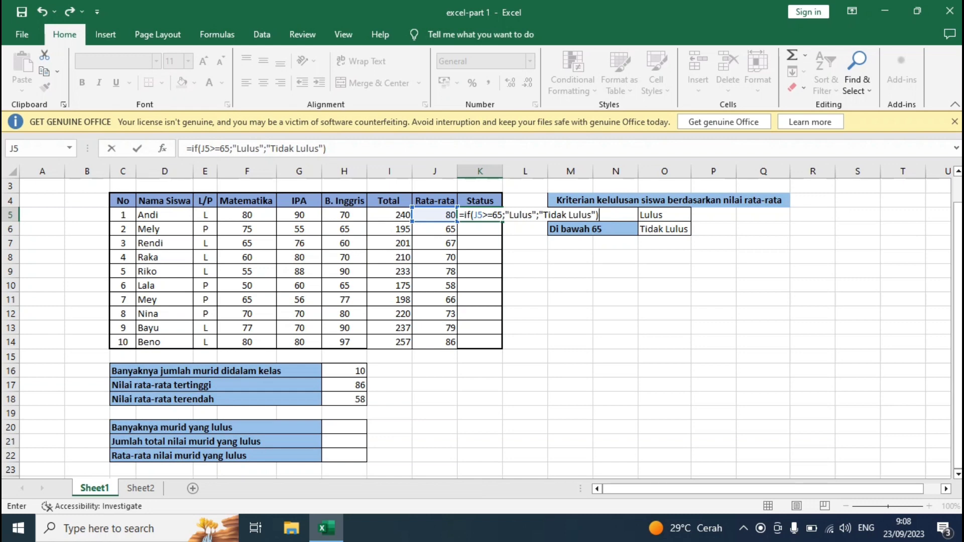
{"action": "key", "text": "Return"}
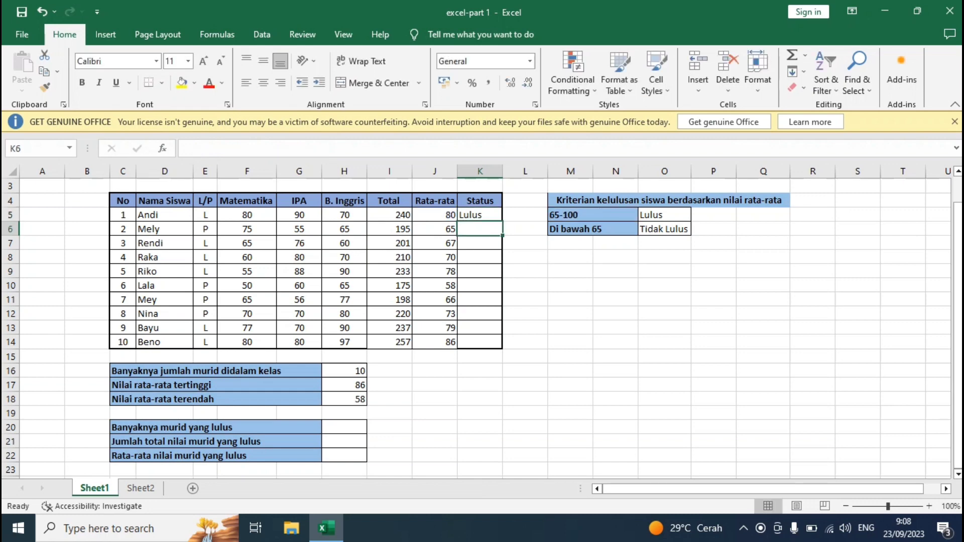
- Fill the Status formula from K5 down to K14 and check the copied formula in K10
{"action": "left_click", "coordinate": [480, 215]}
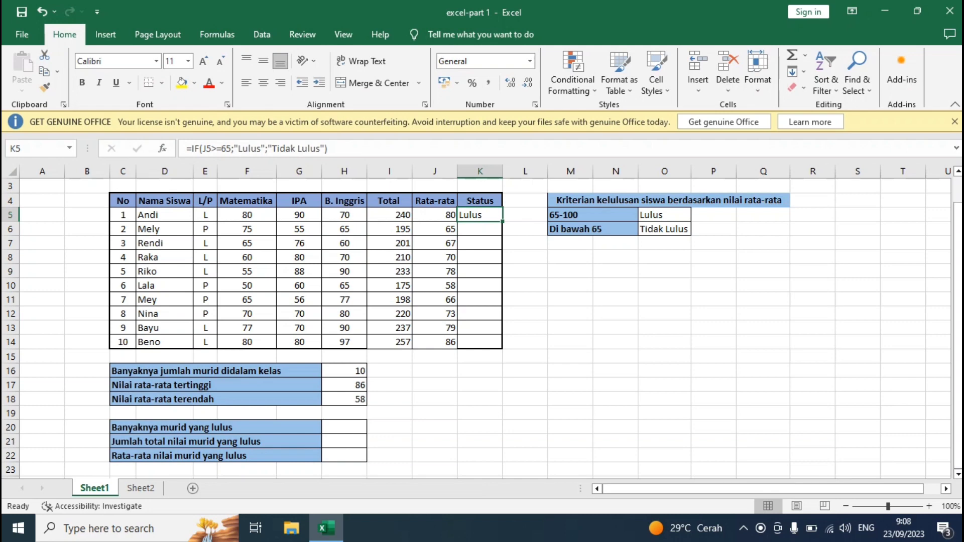
{"action": "left_click", "coordinate": [435, 214]}
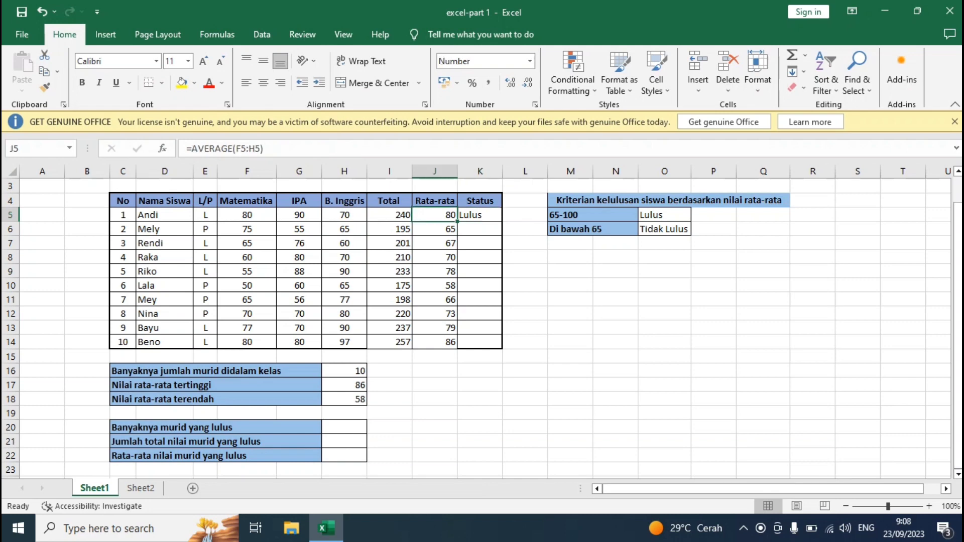
{"action": "left_click", "coordinate": [480, 214]}
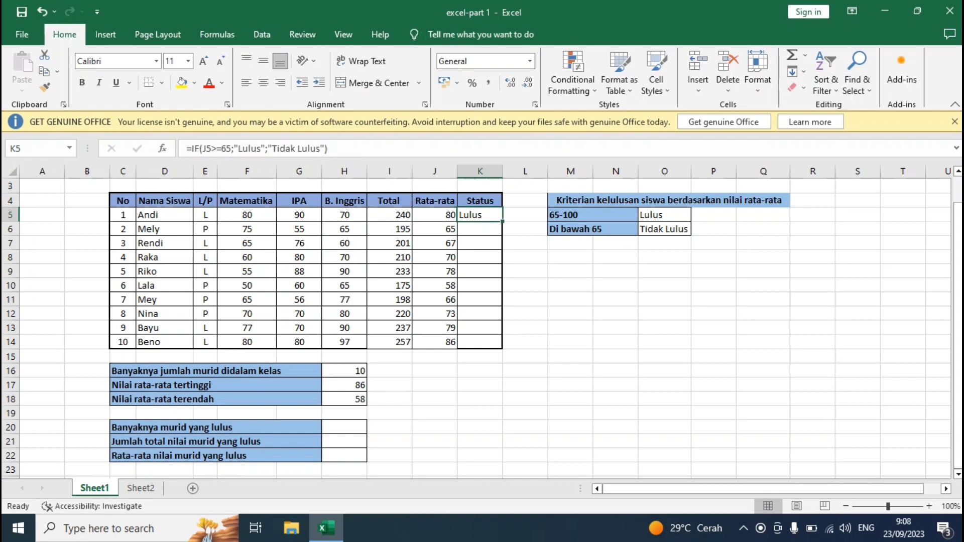
{"action": "left_click_drag", "start_coordinate": [502, 222], "coordinate": [502, 349]}
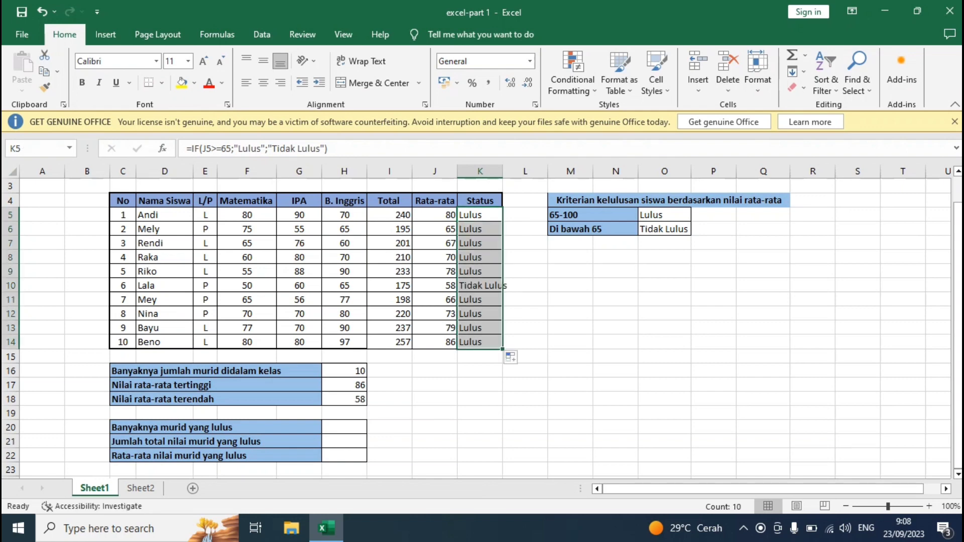
{"action": "left_click", "coordinate": [480, 285]}
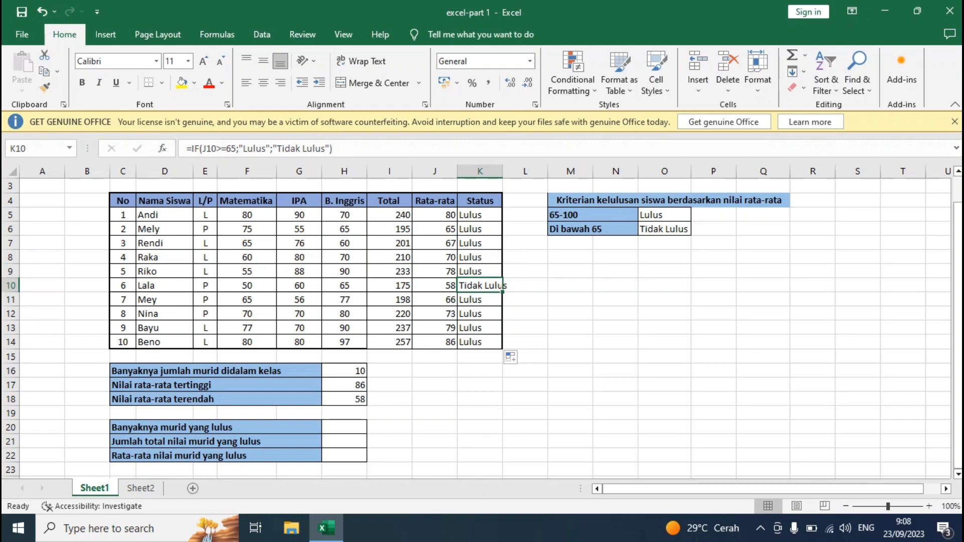
- Enter =COUNTIF(K5:K14;"Lulus") in H20 to count the students who passed
{"action": "left_click", "coordinate": [344, 427]}
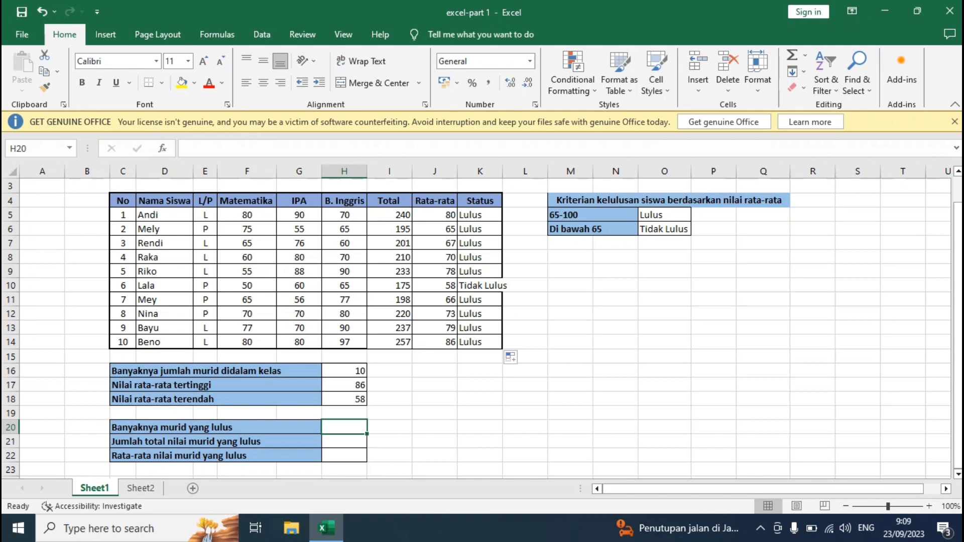
{"action": "type", "text": "=co"}
{"action": "key", "text": "BackSpace"}
{"action": "key", "text": "BackSpace"}
{"action": "key", "text": "BackSpace"}
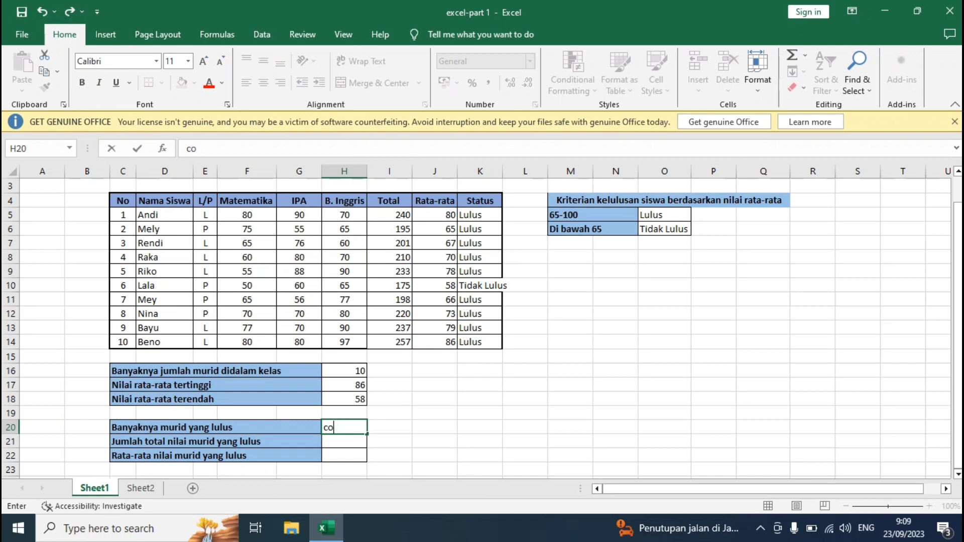
{"action": "type", "text": "=c"}
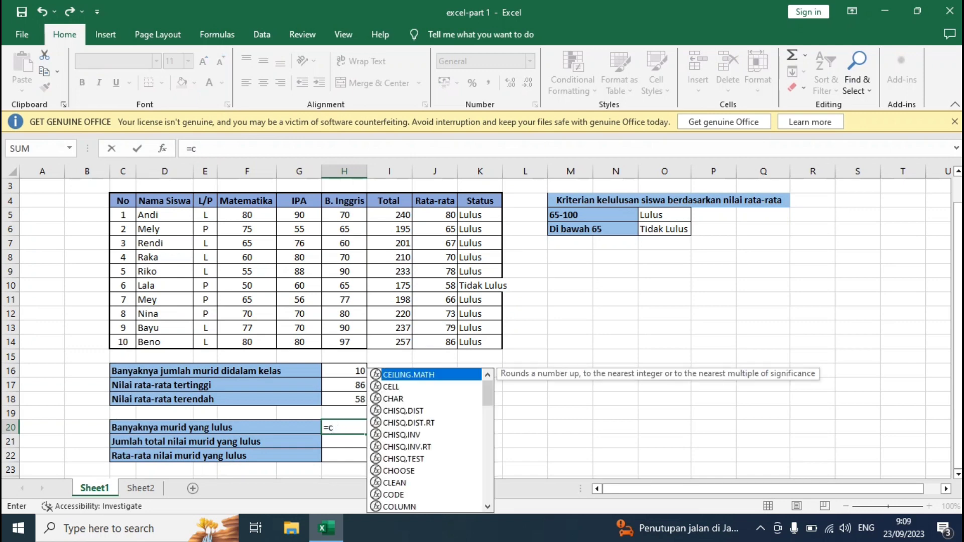
{"action": "type", "text": "ountif"}
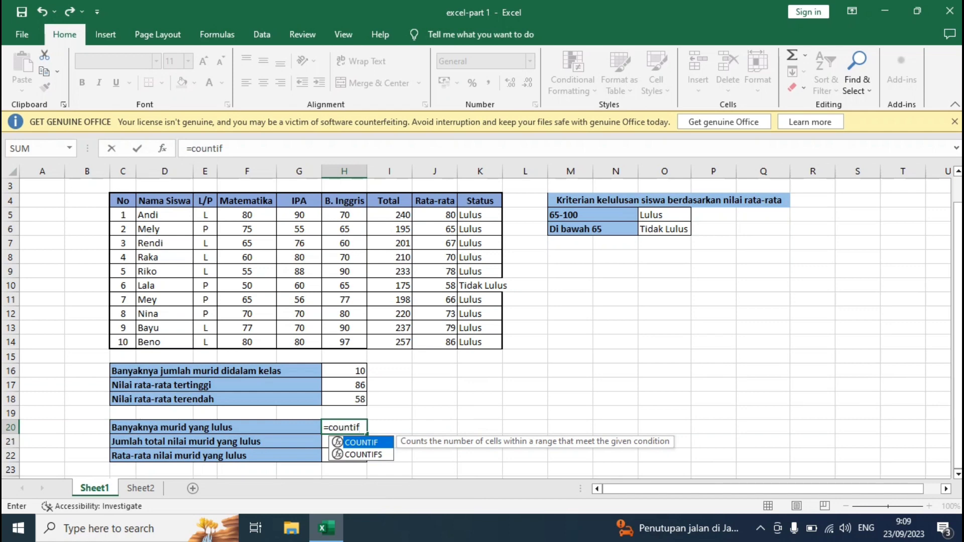
{"action": "type", "text": "("}
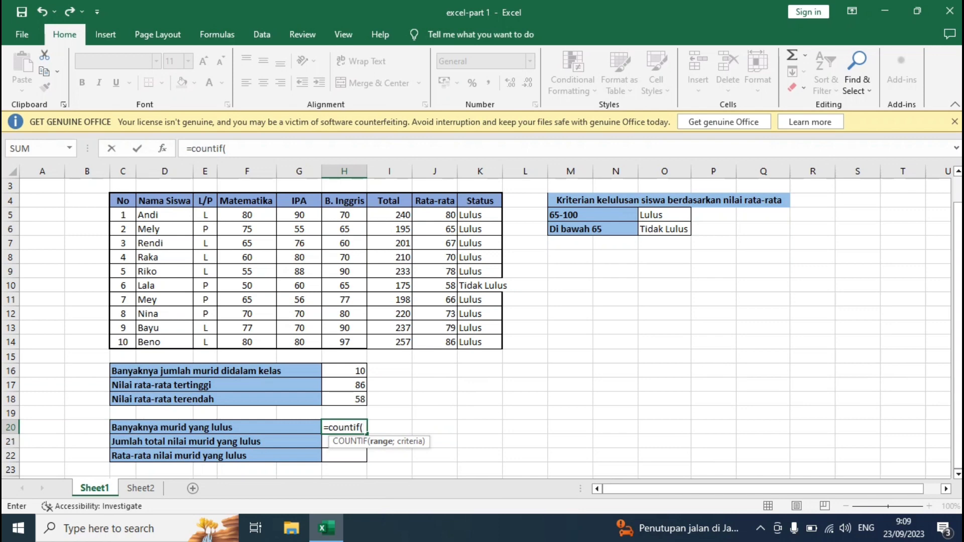
{"action": "left_click", "coordinate": [480, 215]}
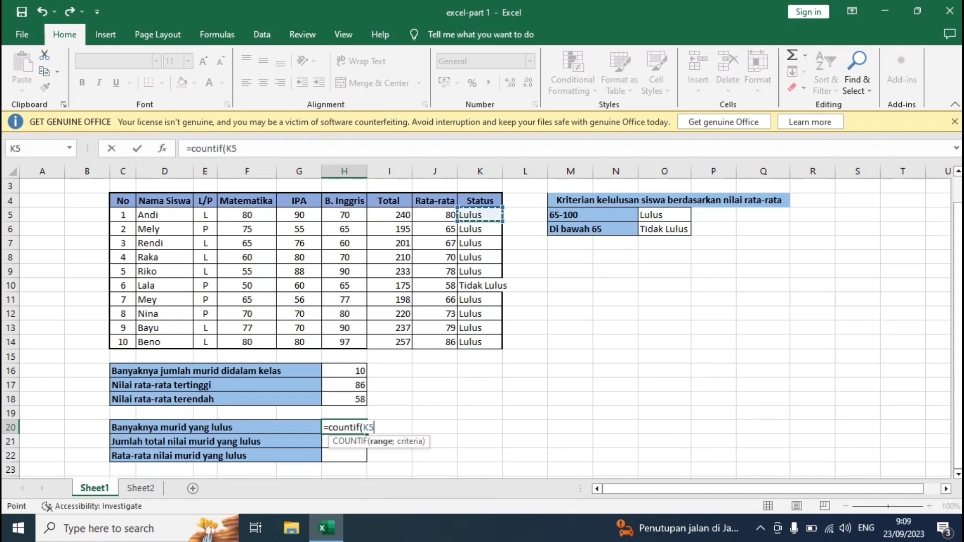
{"action": "left_click_drag", "start_coordinate": [480, 215], "coordinate": [494, 344]}
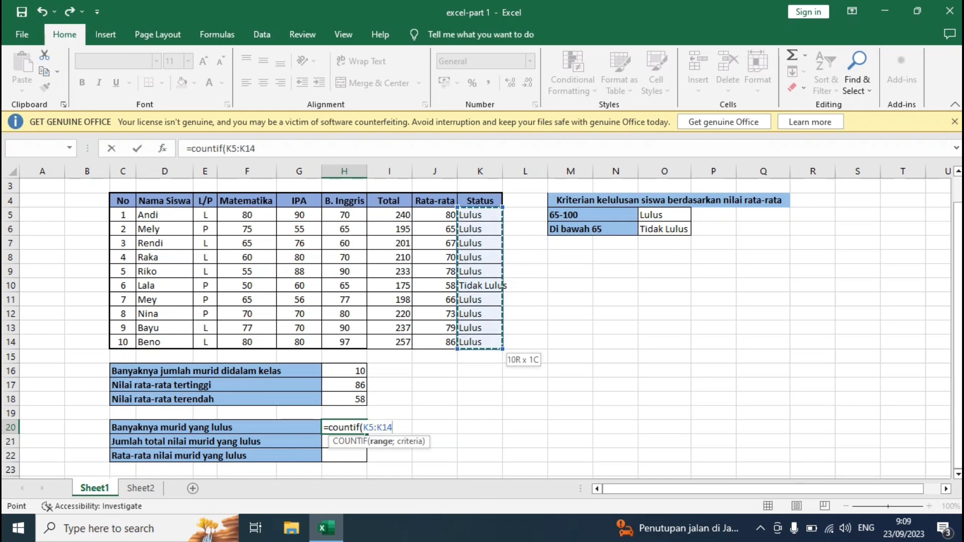
{"action": "type", "text": ";"}
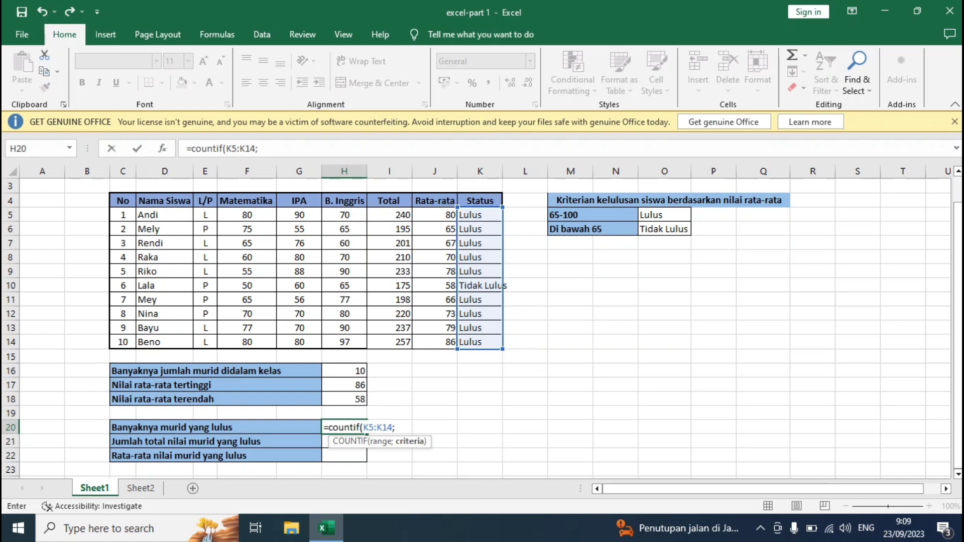
{"action": "type", "text": "\"Lulus"}
{"action": "type", "text": "\")"}
{"action": "key", "text": "Return"}
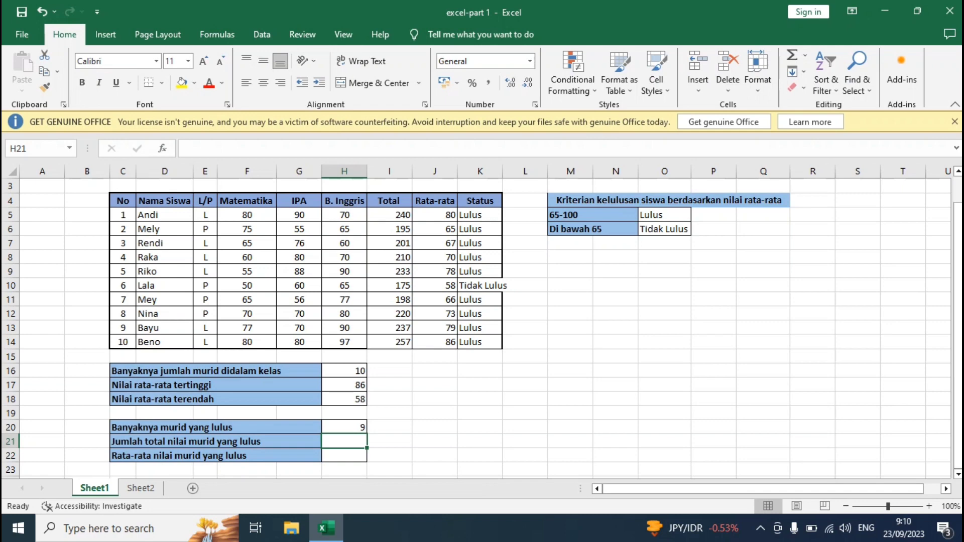
{"action": "type", "text": "sumif"}
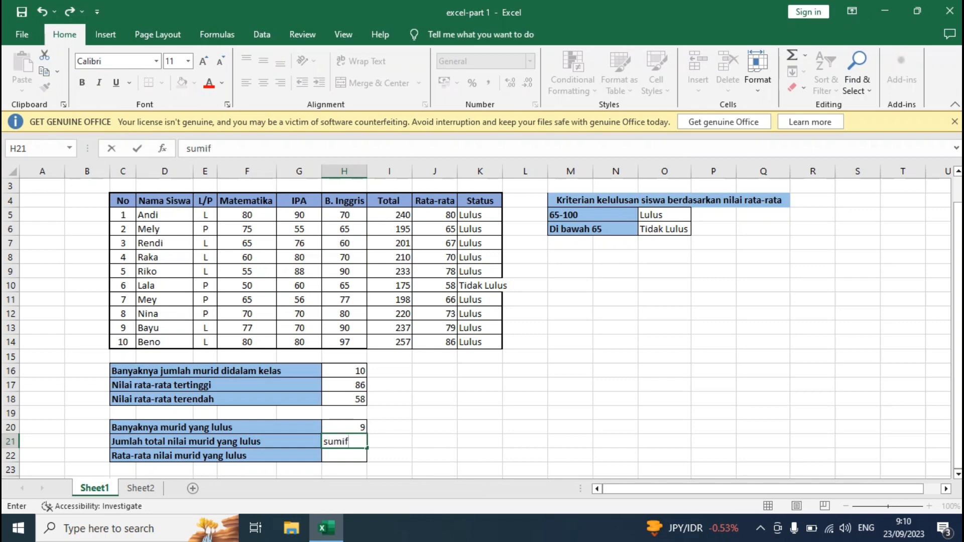
{"action": "type", "text": "("}
{"action": "key", "text": "BackSpace"}
{"action": "key", "text": "BackSpace"}
{"action": "key", "text": "BackSpace"}
{"action": "key", "text": "BackSpace"}
{"action": "key", "text": "BackSpace"}
{"action": "key", "text": "BackSpace"}
- Enter =SUMIF(K5:K14;"Lulus";I5:I14) in H21 to total the scores of the students who passed
{"action": "type", "text": "=sumi"}
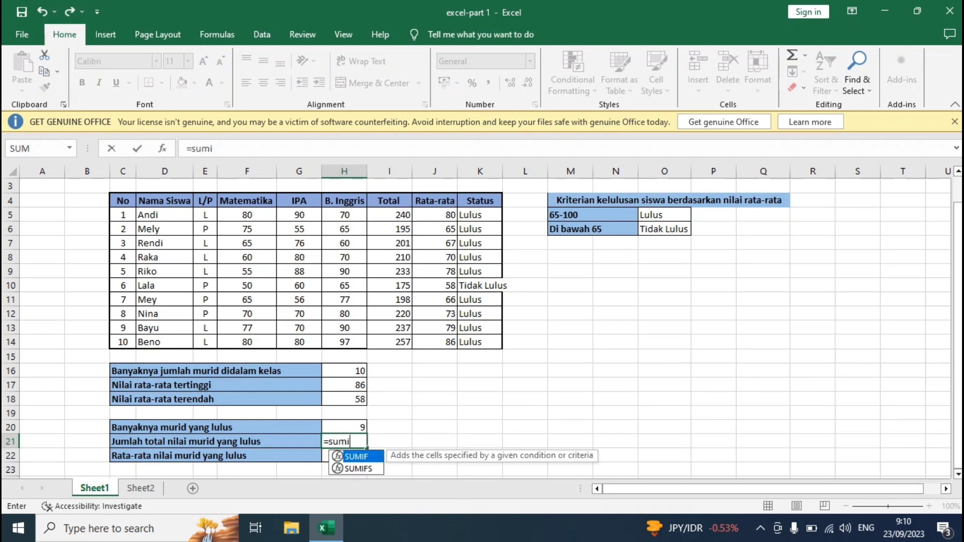
{"action": "type", "text": "f("}
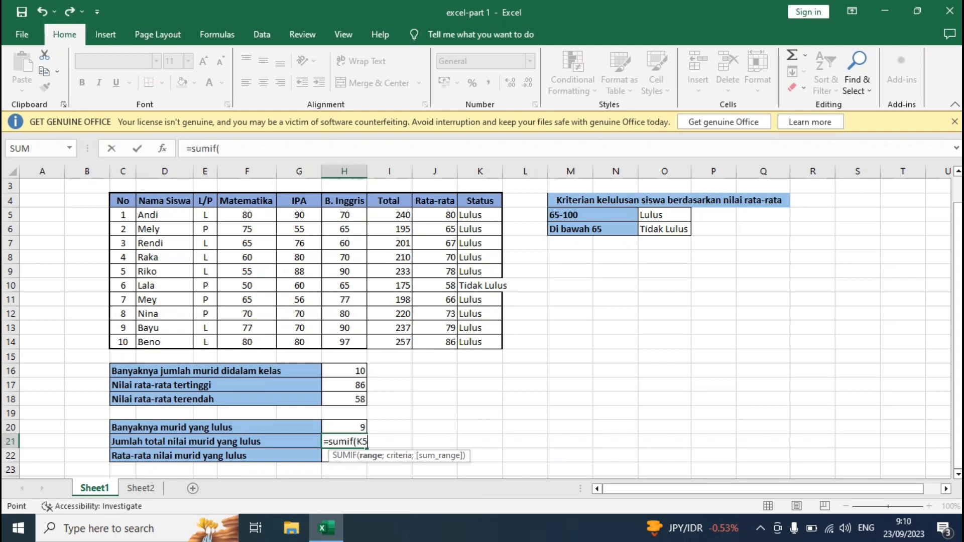
{"action": "left_click_drag", "start_coordinate": [477, 214], "coordinate": [481, 342]}
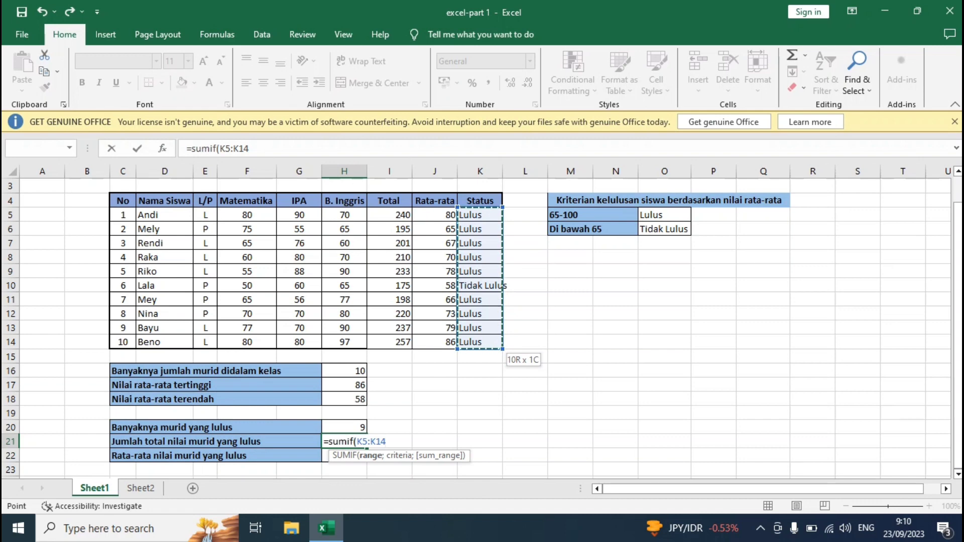
{"action": "type", "text": ";\""}
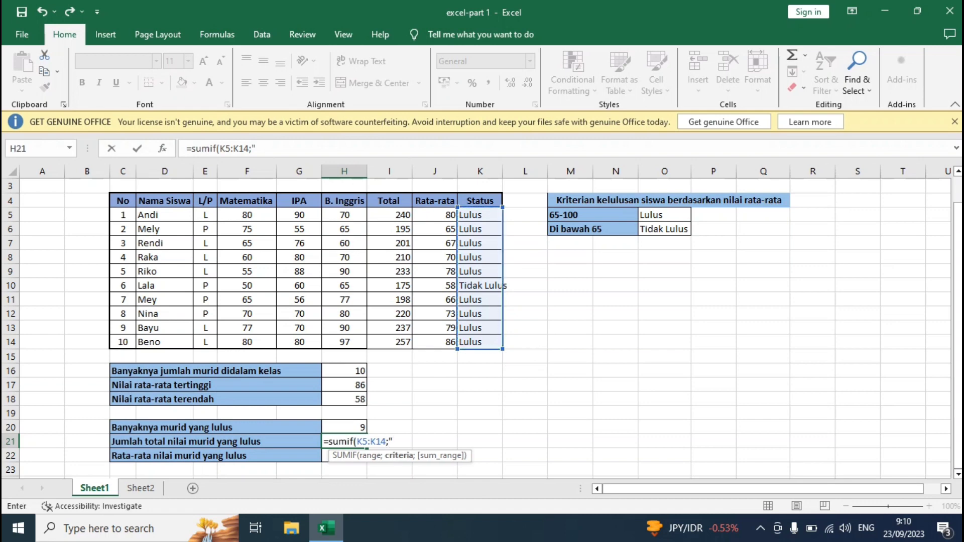
{"action": "type", "text": "Lulus\""}
{"action": "type", "text": ";"}
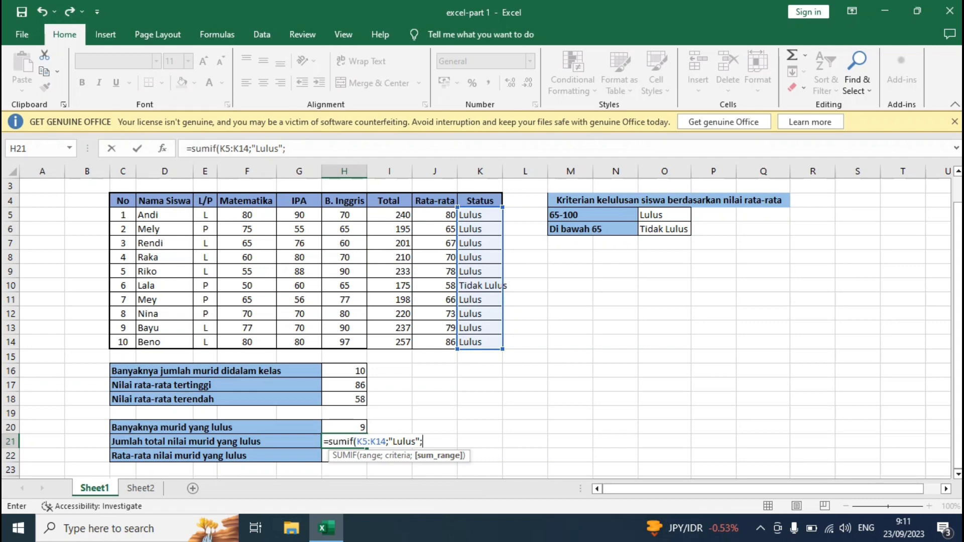
{"action": "left_click_drag", "start_coordinate": [396, 214], "coordinate": [404, 344]}
{"action": "key", "text": "Return"}
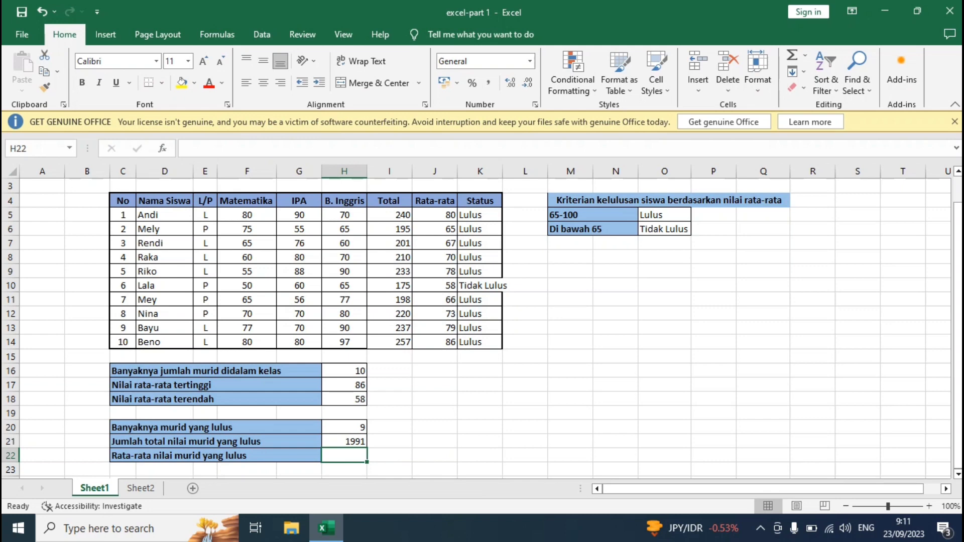
- Try the Comma Style number format on the passing students' total in H21 and undo it
{"action": "left_click", "coordinate": [344, 442]}
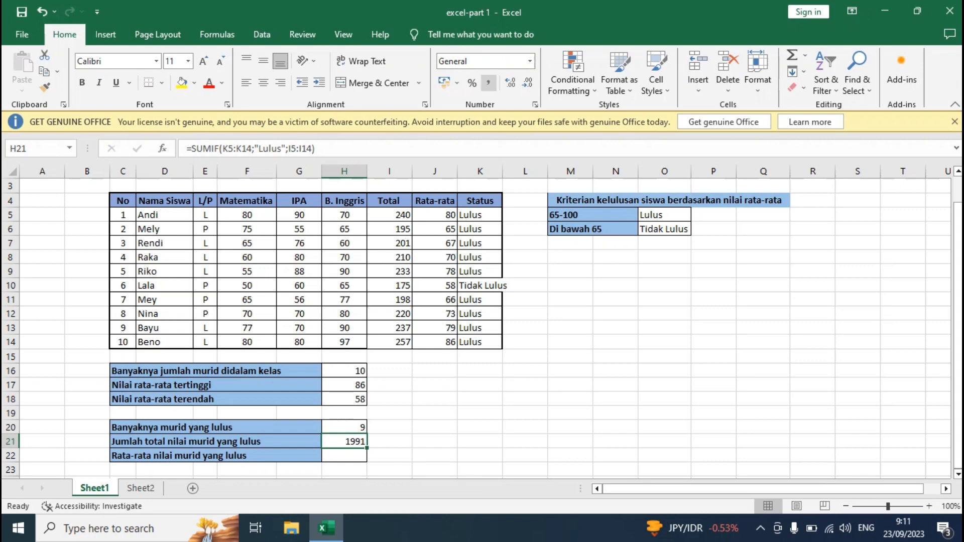
{"action": "left_click", "coordinate": [488, 83]}
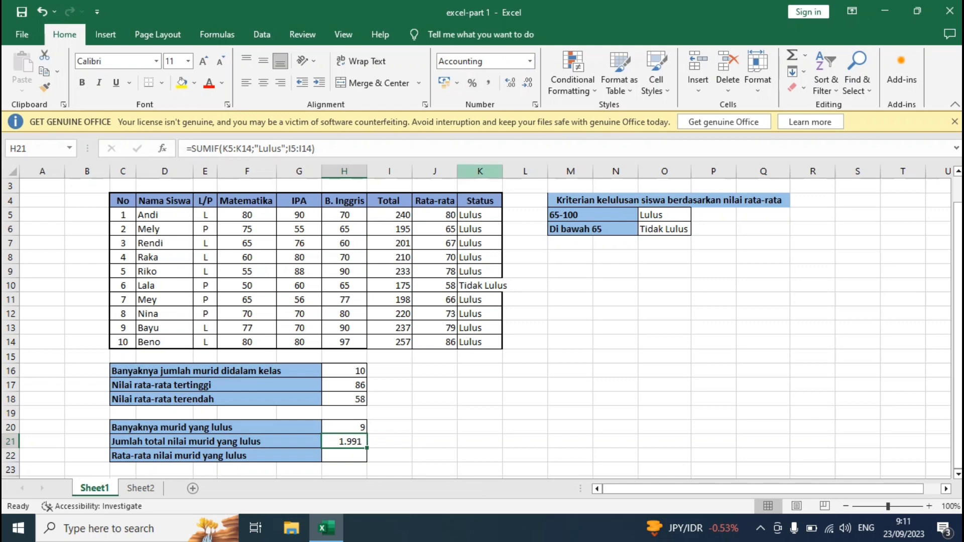
{"action": "key", "text": "ctrl+z"}
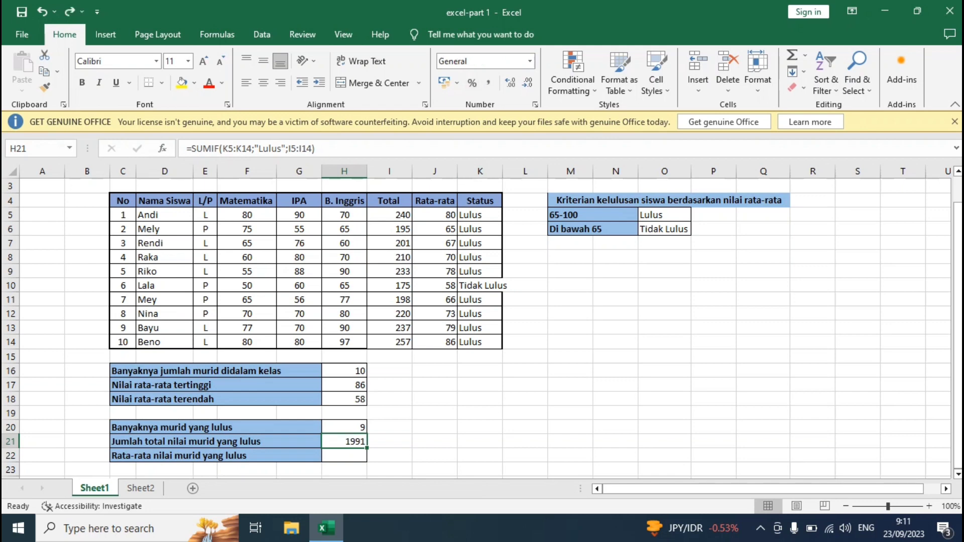
- Enter =AVERAGEIF(K5:K14;"Lulus";J5:J14) in H22 to average the Rata-rata values of the students who passed
{"action": "left_click", "coordinate": [344, 456]}
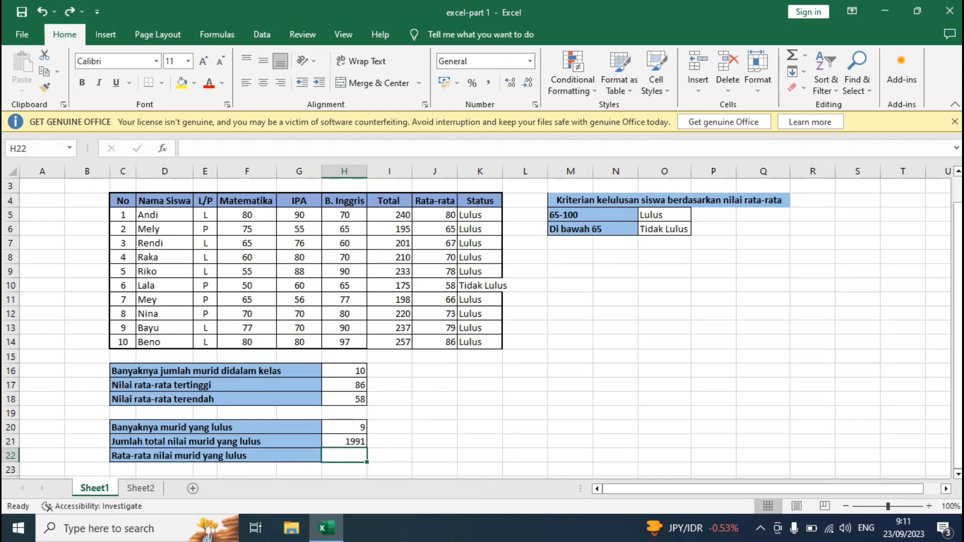
{"action": "type", "text": "=ave"}
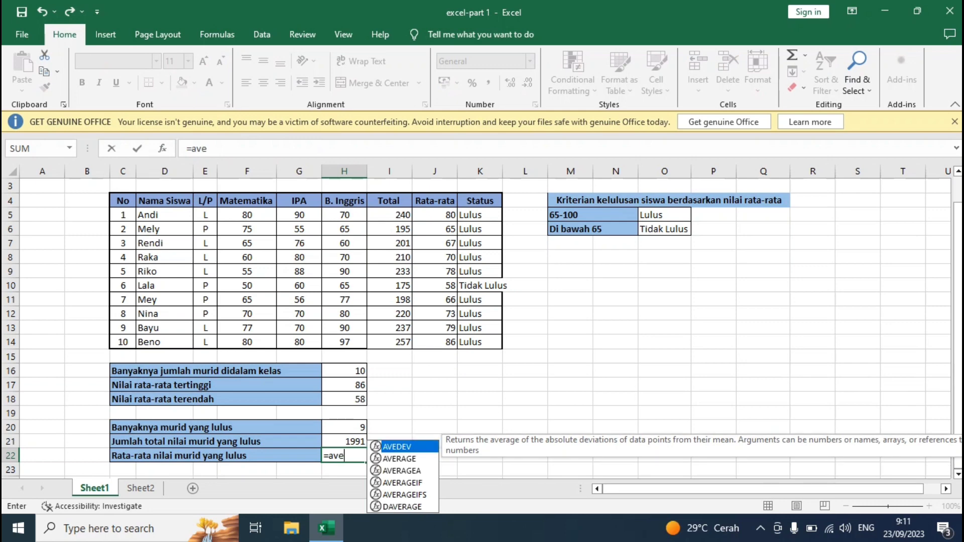
{"action": "type", "text": "rageif"}
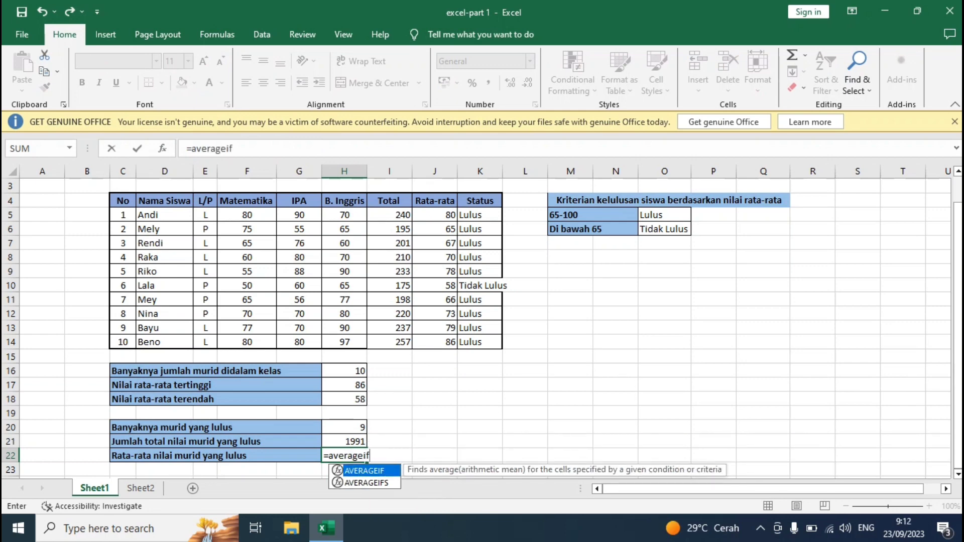
{"action": "type", "text": "("}
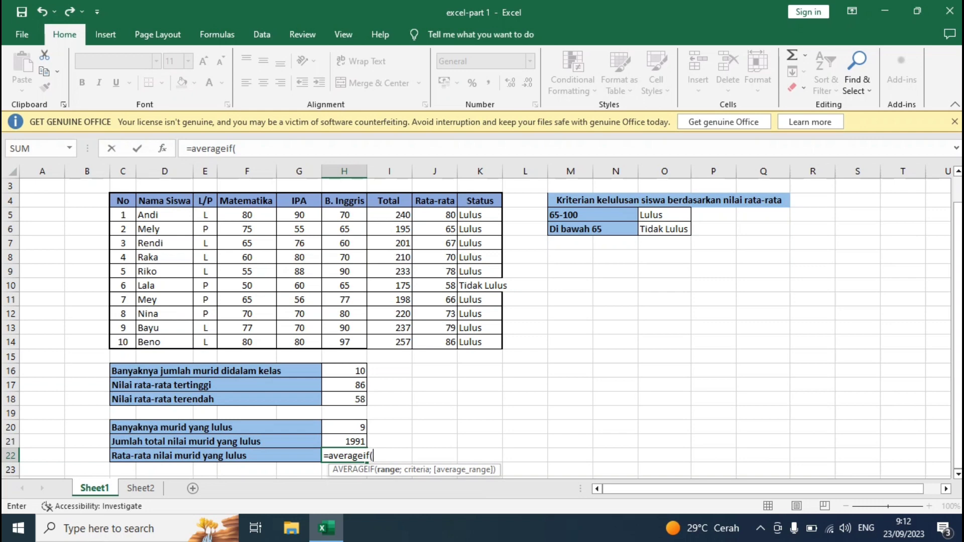
{"action": "left_click_drag", "start_coordinate": [480, 215], "coordinate": [480, 343]}
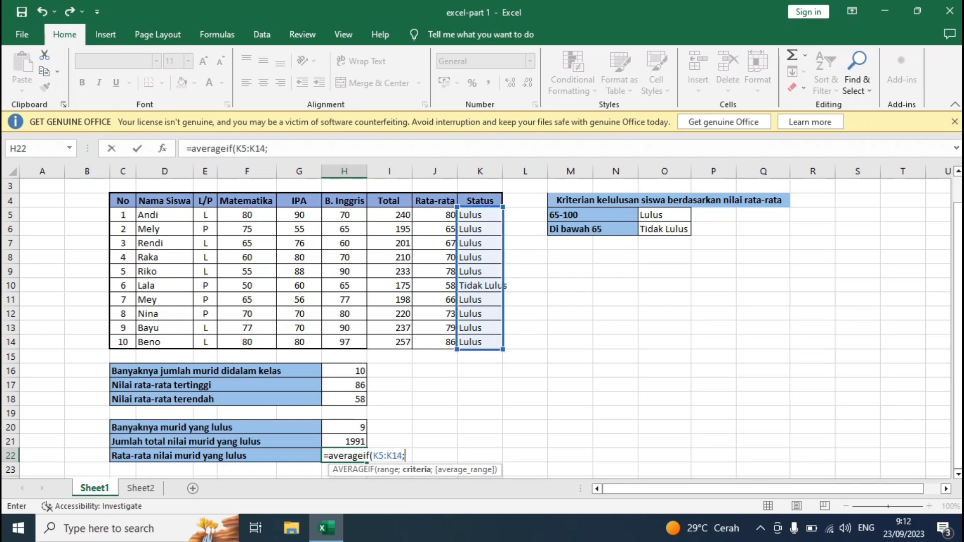
{"action": "type", "text": ";\"Lulus\";"}
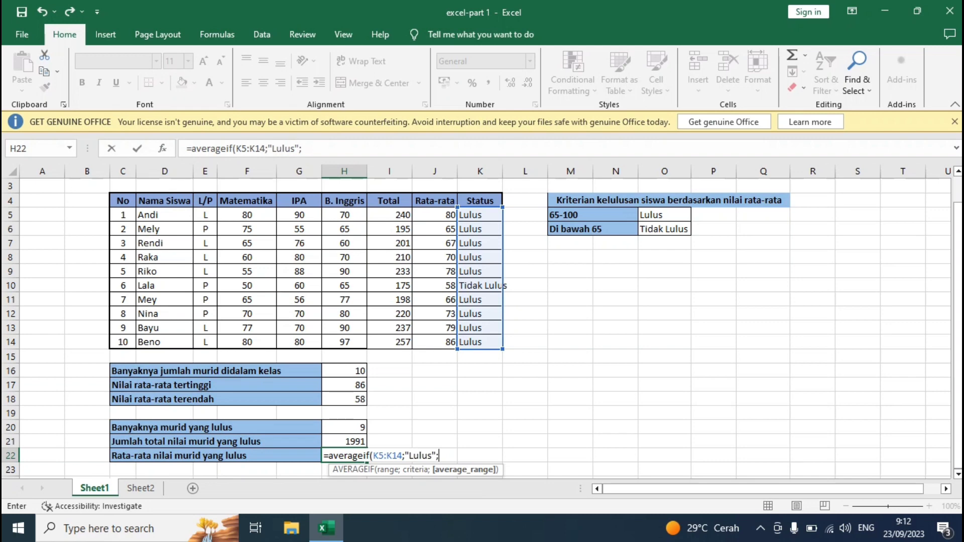
{"action": "left_click_drag", "start_coordinate": [447, 215], "coordinate": [454, 342]}
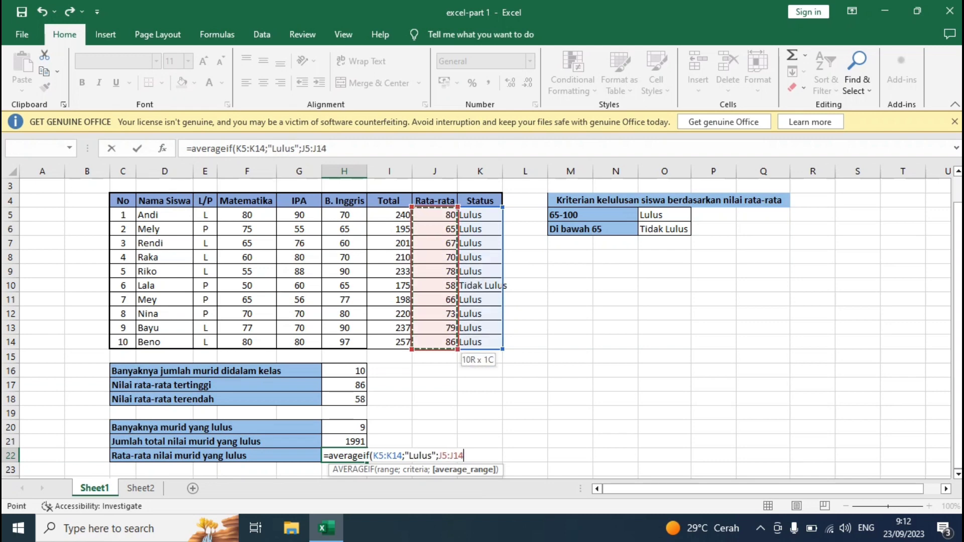
{"action": "key", "text": "Return"}
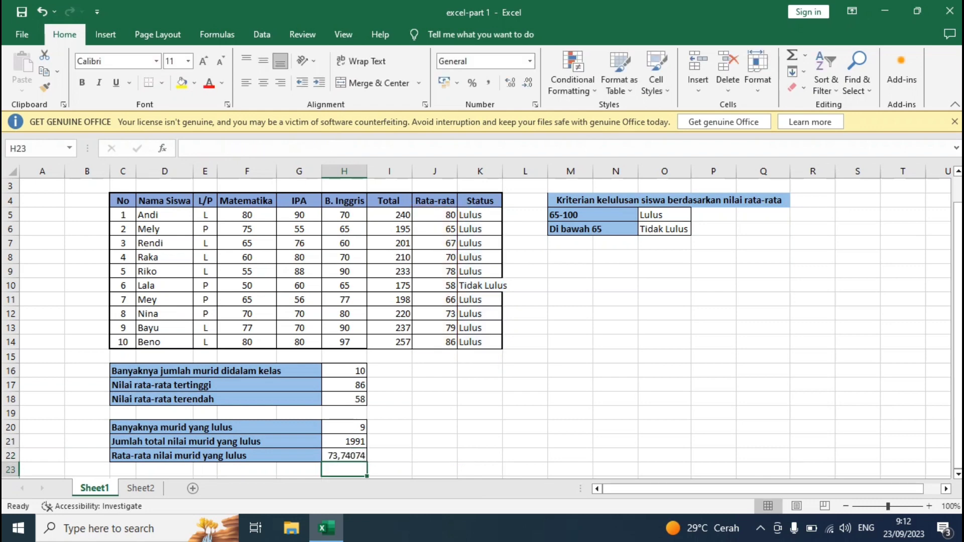
- Format the passing students' average in H22 to show one decimal place
{"action": "left_click", "coordinate": [345, 456]}
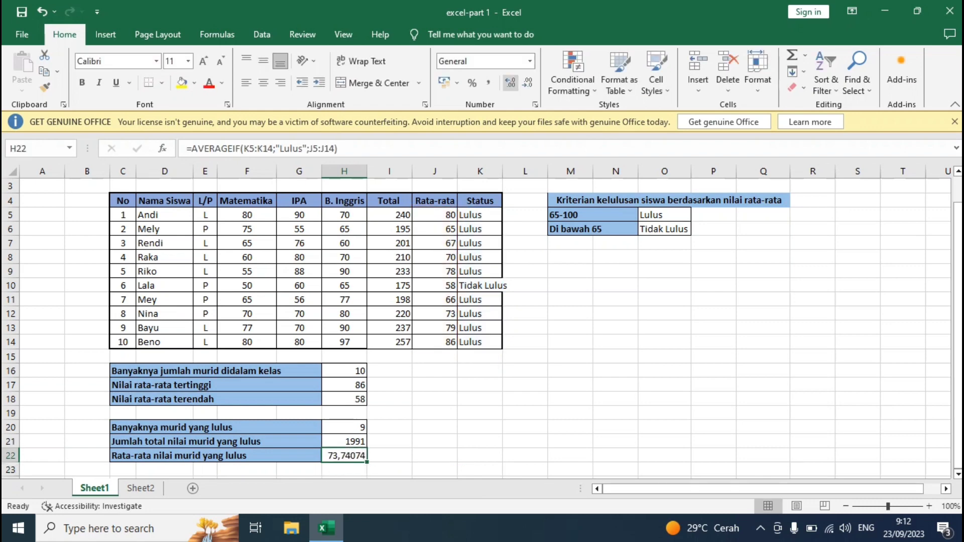
{"action": "left_click", "coordinate": [510, 82]}
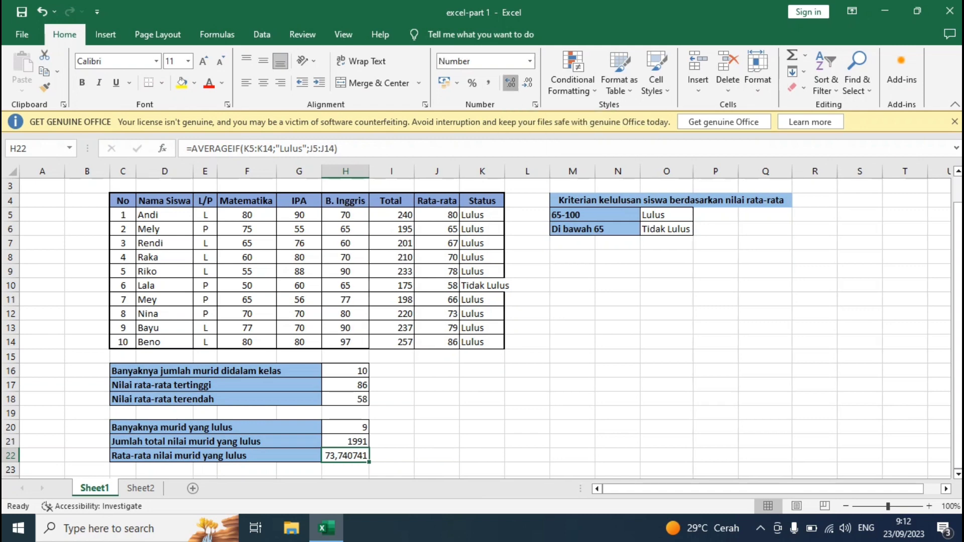
{"action": "left_click", "coordinate": [527, 83]}
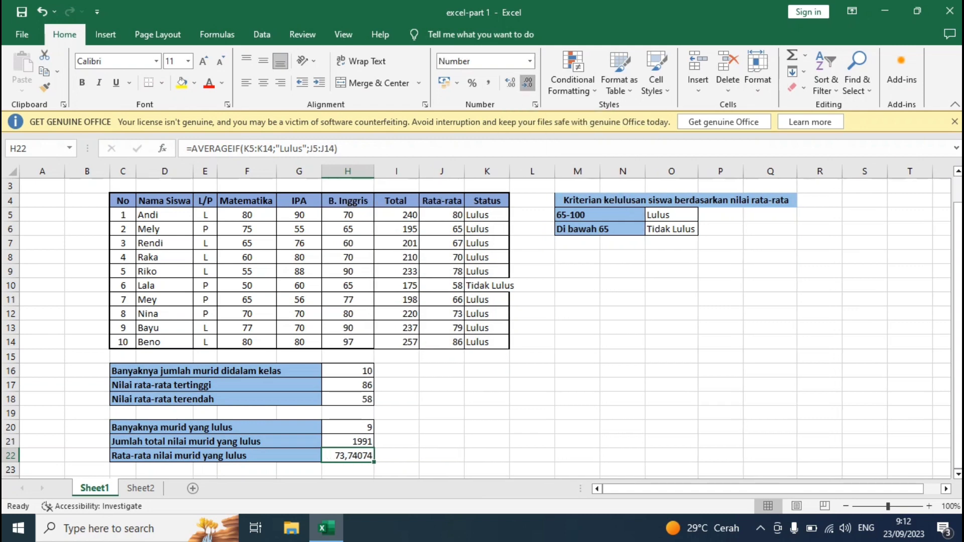
{"action": "left_click", "coordinate": [527, 83]}
{"action": "left_click", "coordinate": [528, 83]}
{"action": "left_click", "coordinate": [527, 83]}
{"action": "left_click", "coordinate": [527, 83]}
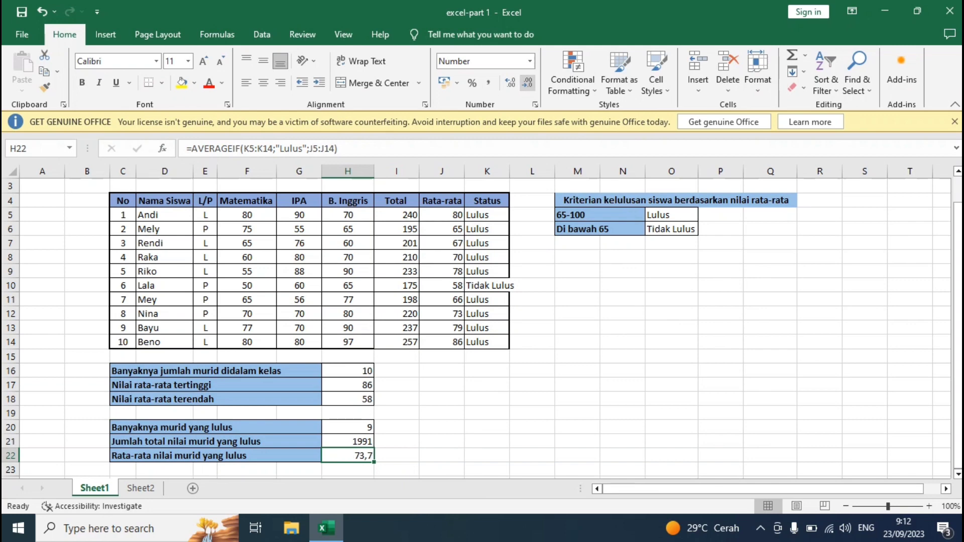
{"action": "left_click", "coordinate": [578, 342]}
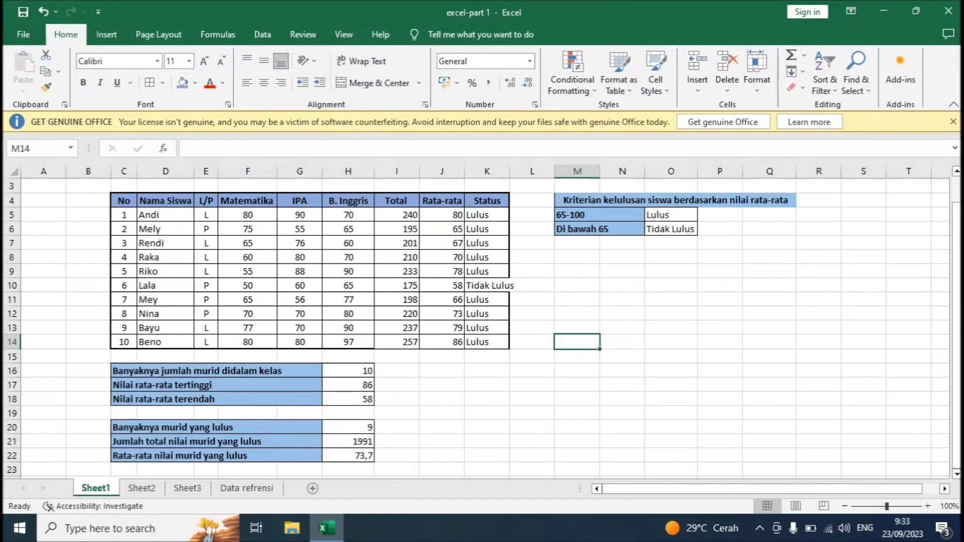
- Start a list of the functions used by entering SUM, AVERAGE and IF as plain text in J16 to J18
{"action": "left_click", "coordinate": [442, 371]}
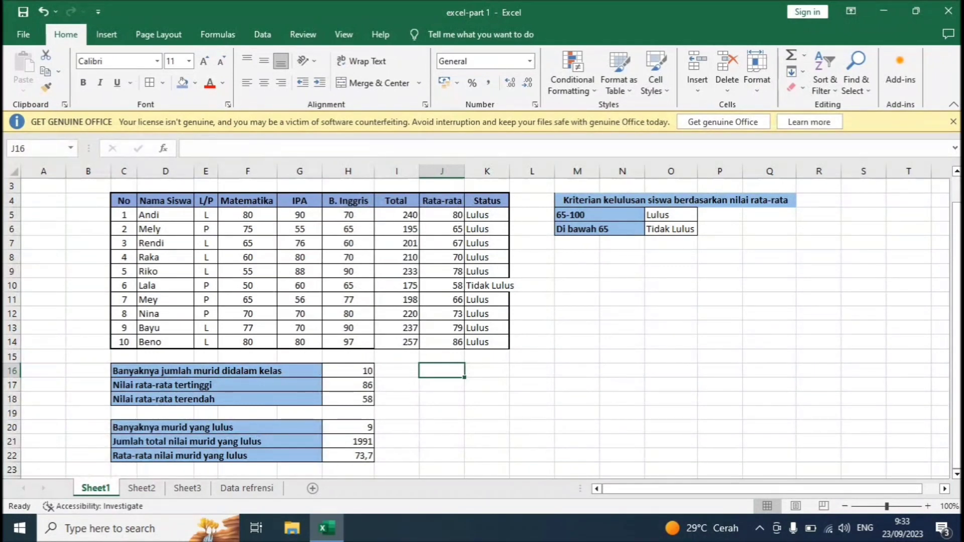
{"action": "type", "text": "SUM"}
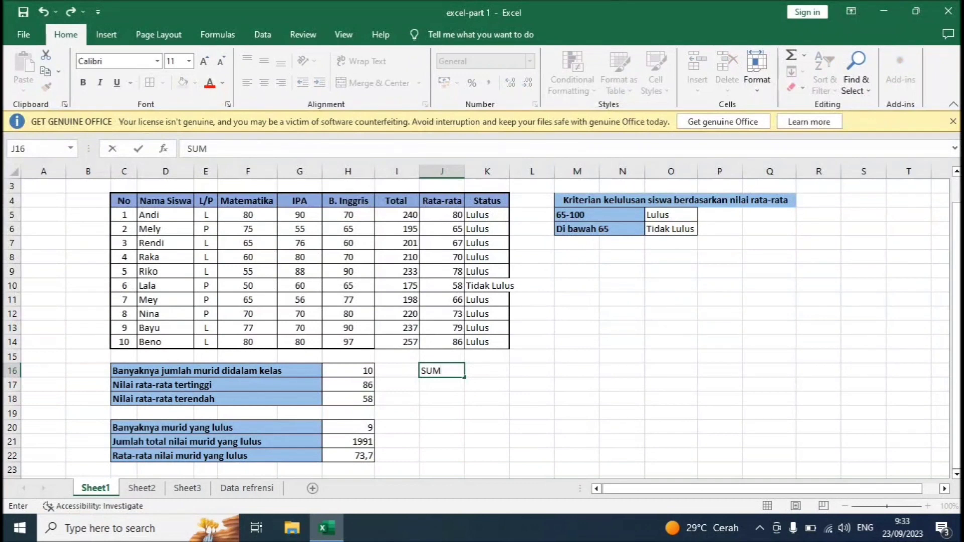
{"action": "key", "text": "Return"}
{"action": "key", "text": "F2"}
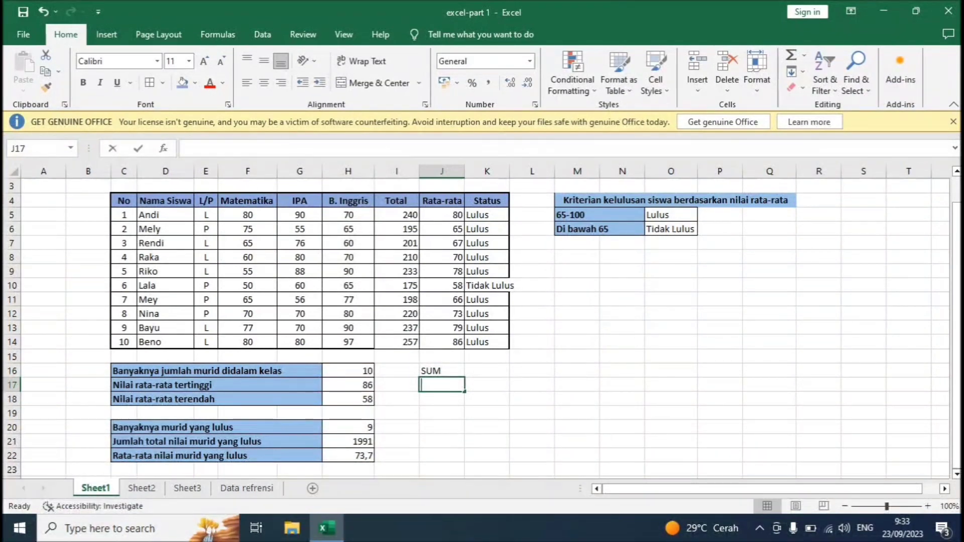
{"action": "type", "text": "AVERAGE"}
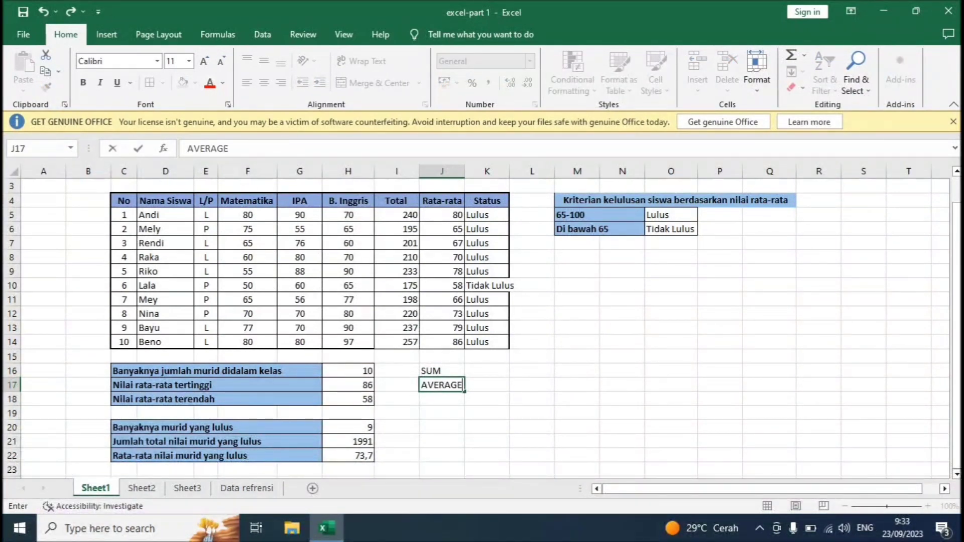
{"action": "key", "text": "Return"}
{"action": "key", "text": "F2"}
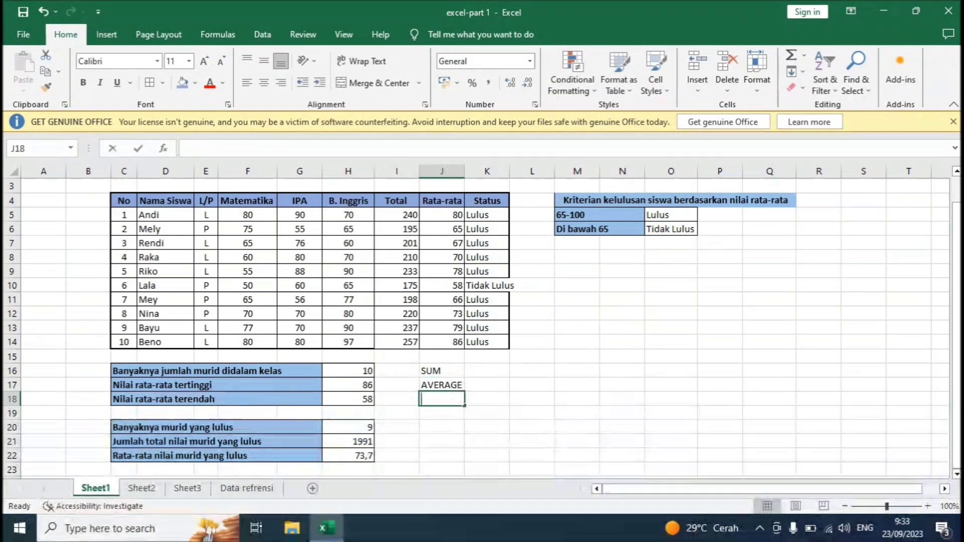
{"action": "type", "text": "IF"}
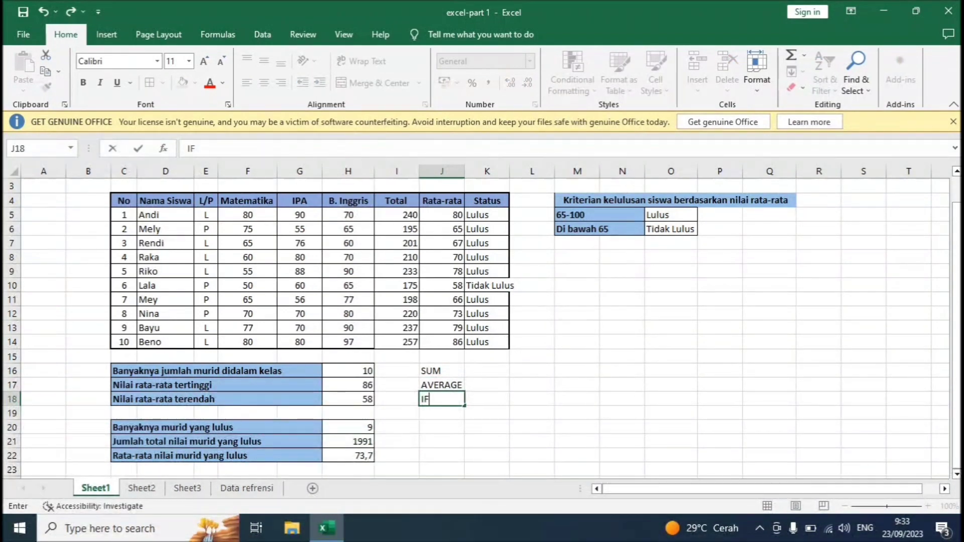
{"action": "key", "text": "Return"}
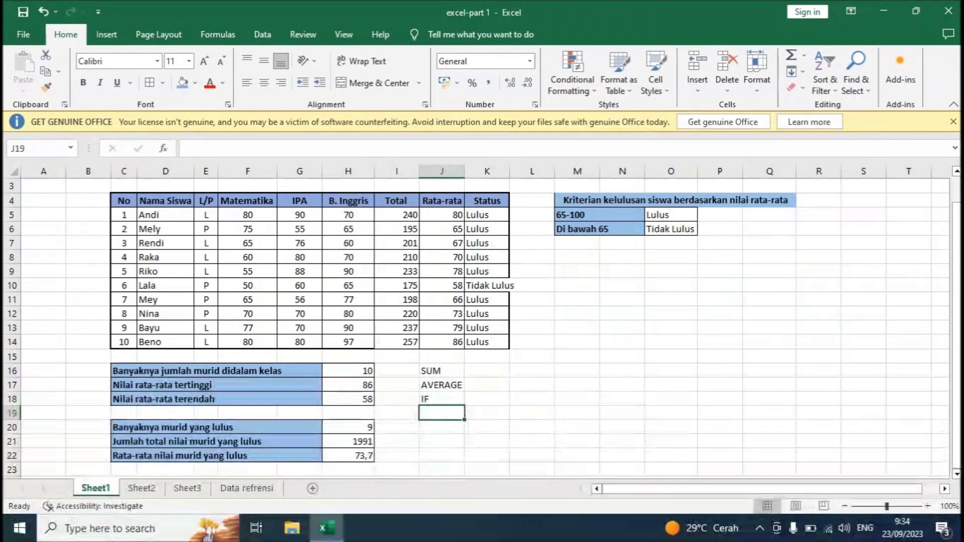
- Continue the function list with COUNT, MAX and MIN as plain text in J19 to J21
{"action": "type", "text": "COUNT"}
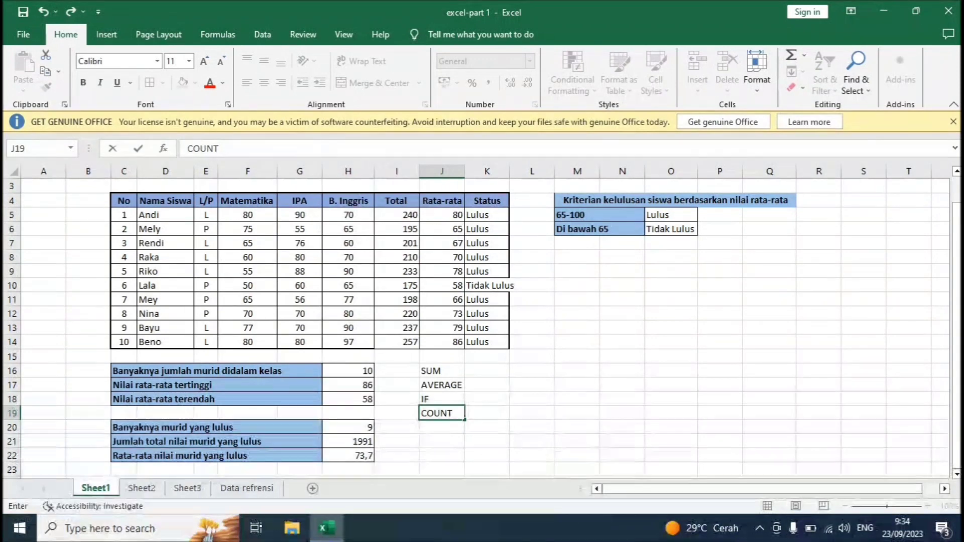
{"action": "key", "text": "Return"}
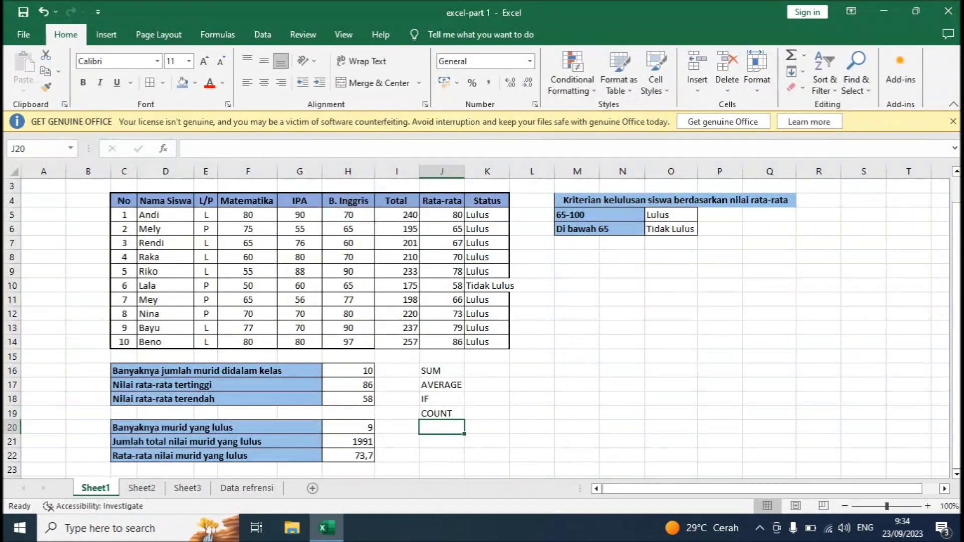
{"action": "type", "text": "MAX"}
{"action": "key", "text": "Return"}
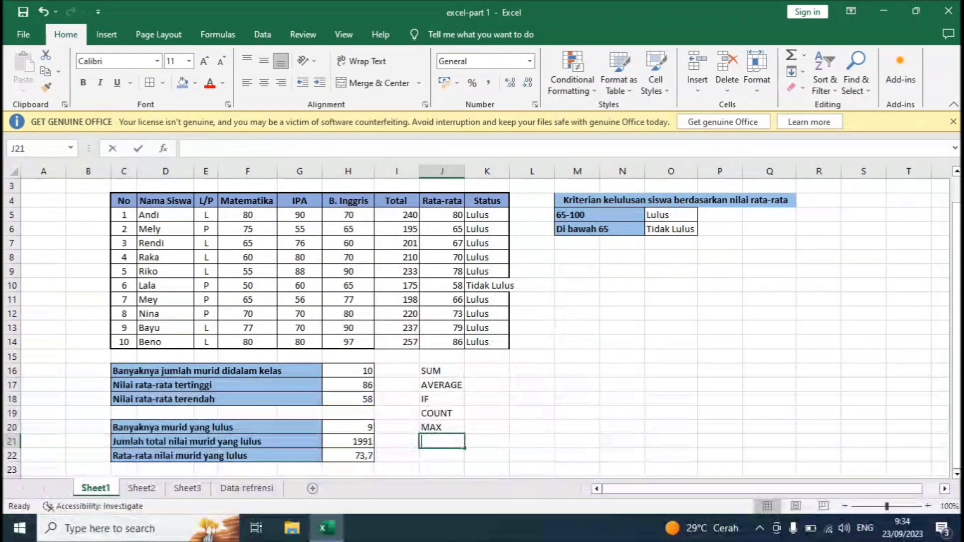
{"action": "type", "text": "MIN"}
{"action": "key", "text": "Return"}
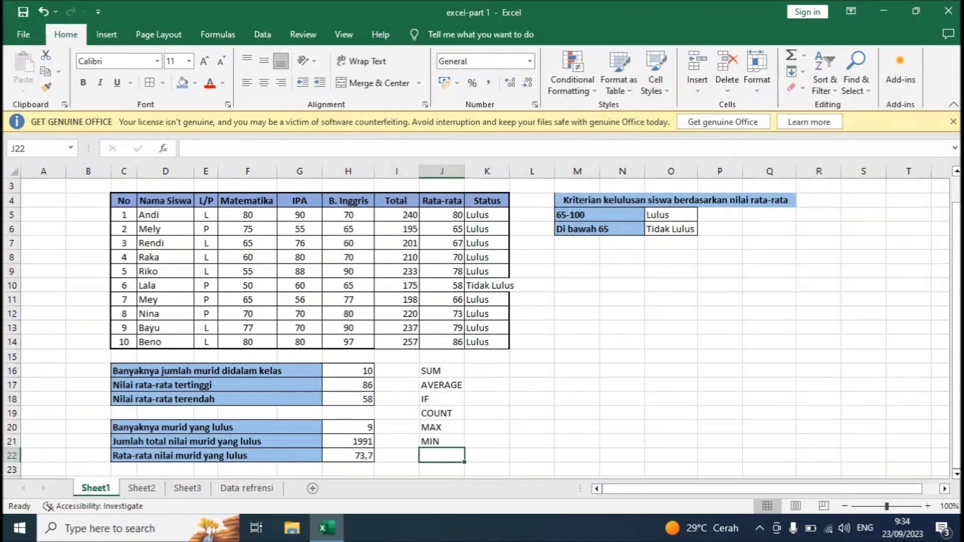
- Finish the function list by entering COUNTIF, SUMIF and AVERAGEIF as plain text in J22 to J24
{"action": "key", "text": "F2"}
{"action": "type", "text": "COUNTIF"}
{"action": "key", "text": "Return"}
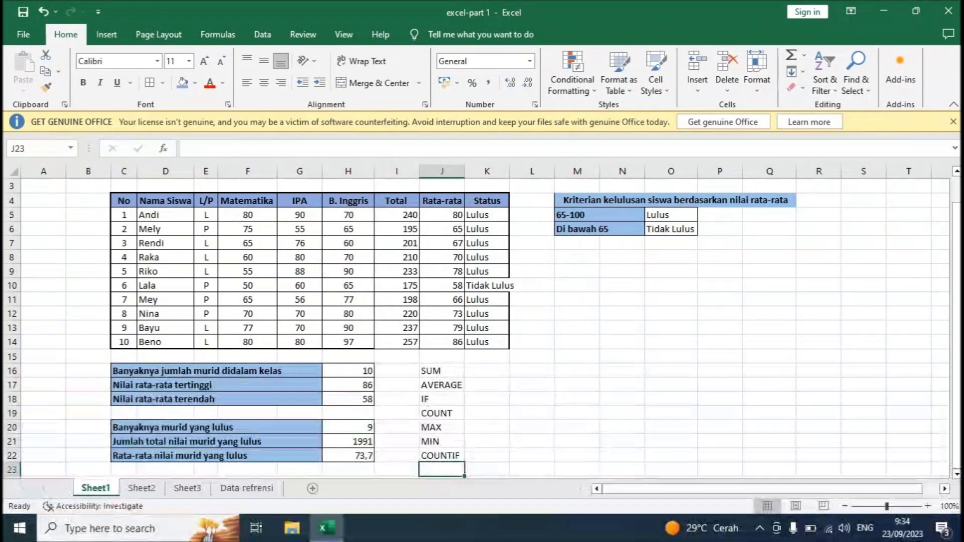
{"action": "type", "text": "SUMIF"}
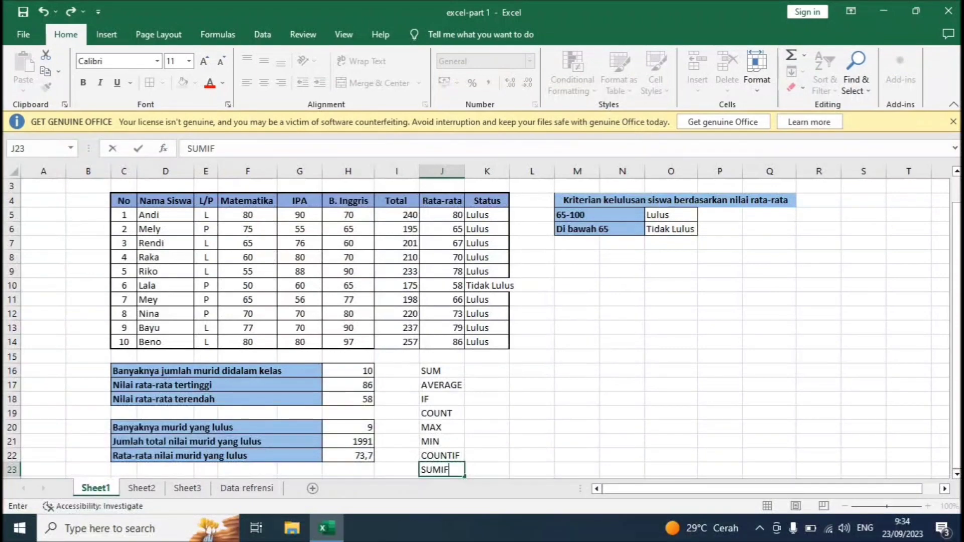
{"action": "key", "text": "Return"}
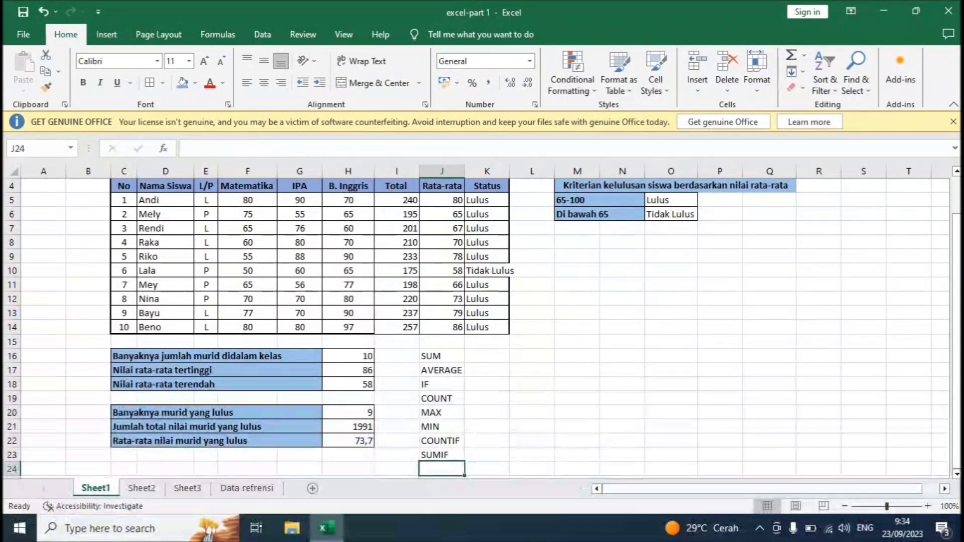
{"action": "type", "text": "AVERAGE"}
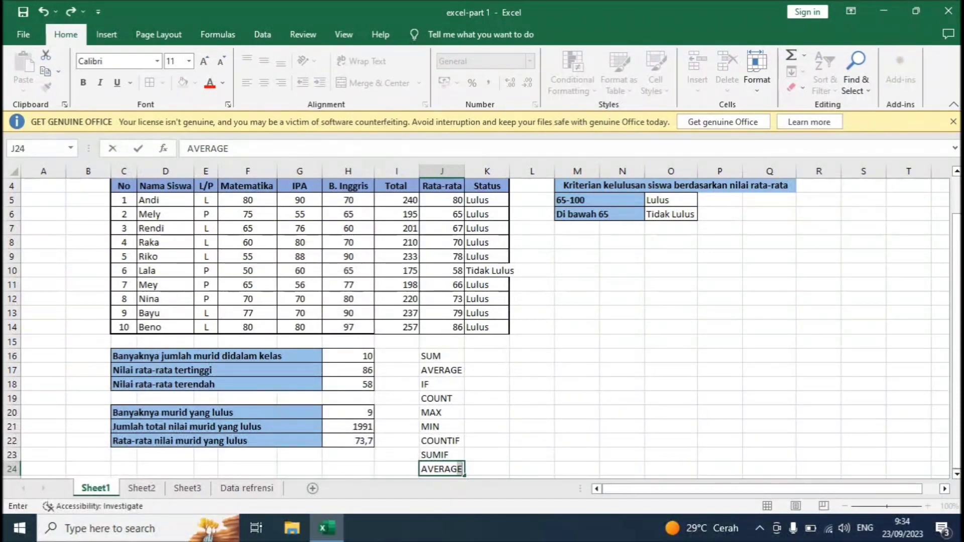
{"action": "type", "text": "IF"}
{"action": "key", "text": "Return"}
- Select the function list in J16:J24 and widen column J so that AVERAGEIF fits
{"action": "key", "text": "Up"}
{"action": "key", "text": "Up"}
{"action": "key", "text": "Up"}
{"action": "key", "text": "Up"}
{"action": "key", "text": "Up"}
{"action": "key", "text": "Up"}
{"action": "key", "text": "Up"}
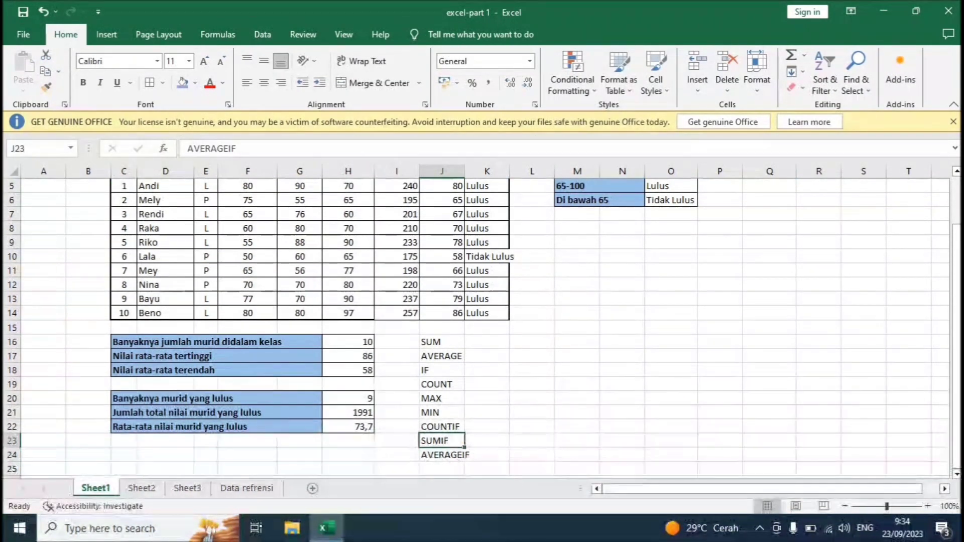
{"action": "key", "text": "Up"}
{"action": "key", "text": "ctrl+shift+Down"}
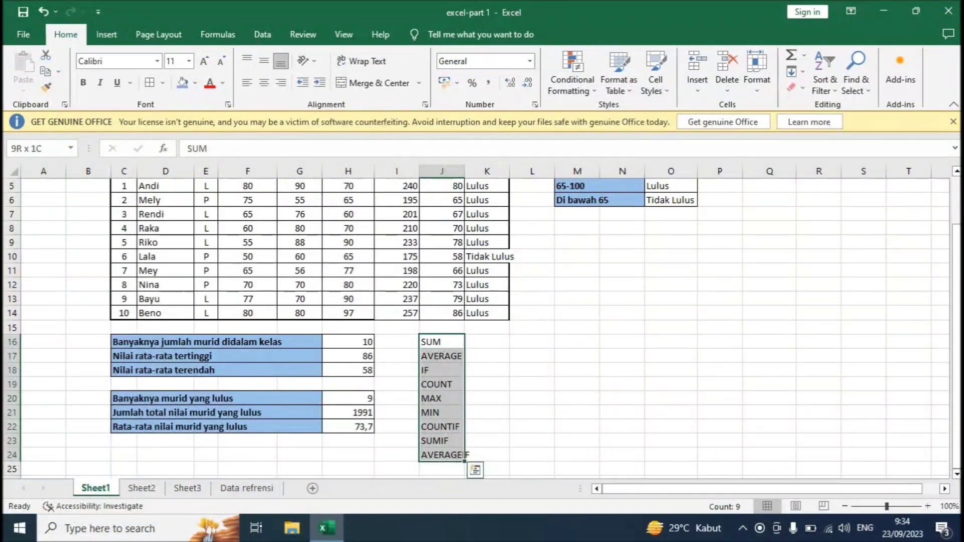
{"action": "left_click_drag", "start_coordinate": [465, 171], "coordinate": [475, 171]}
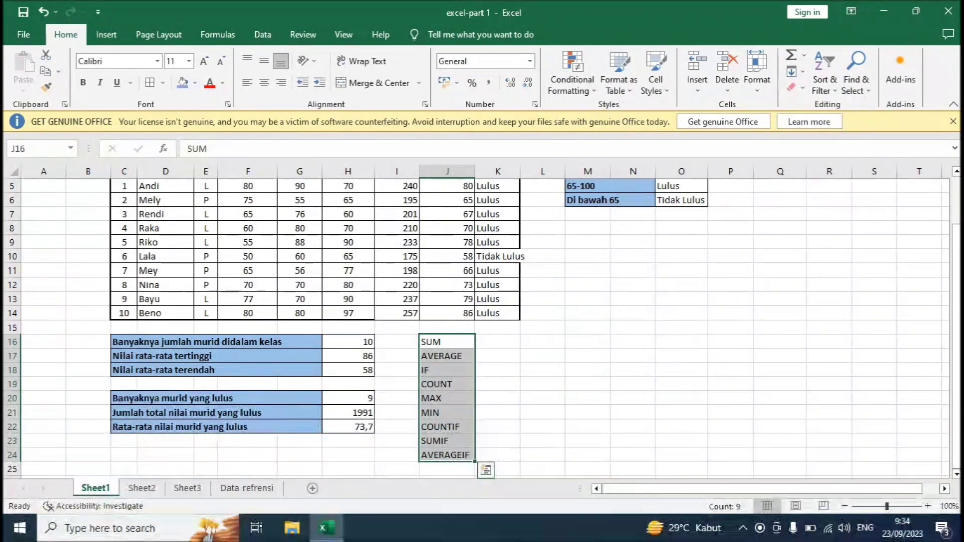
{"action": "left_click", "coordinate": [397, 412]}
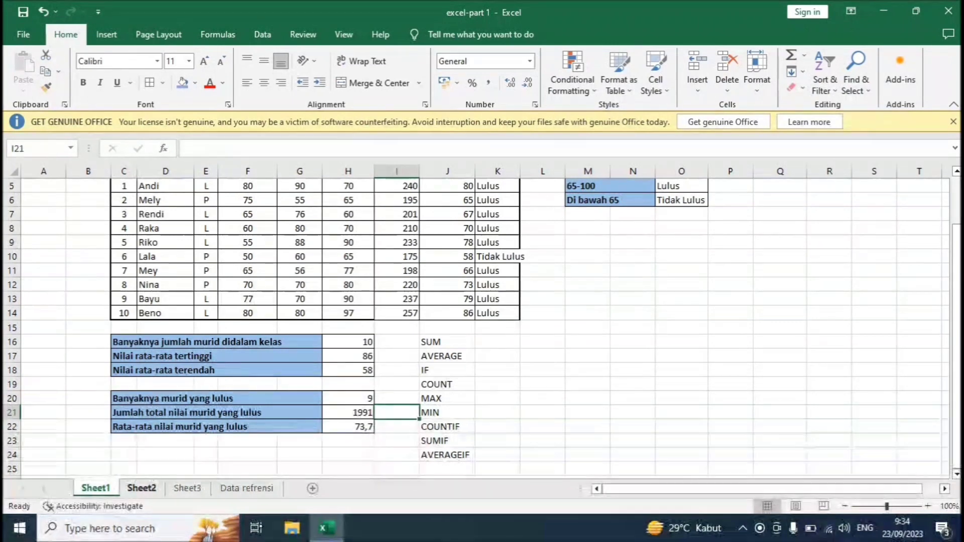
- Review the function list on Sheet1, and examine the school table on Sheet2, including its Keterangan and Nama Lengkap Sekolah columns
{"action": "left_click", "coordinate": [142, 488]}
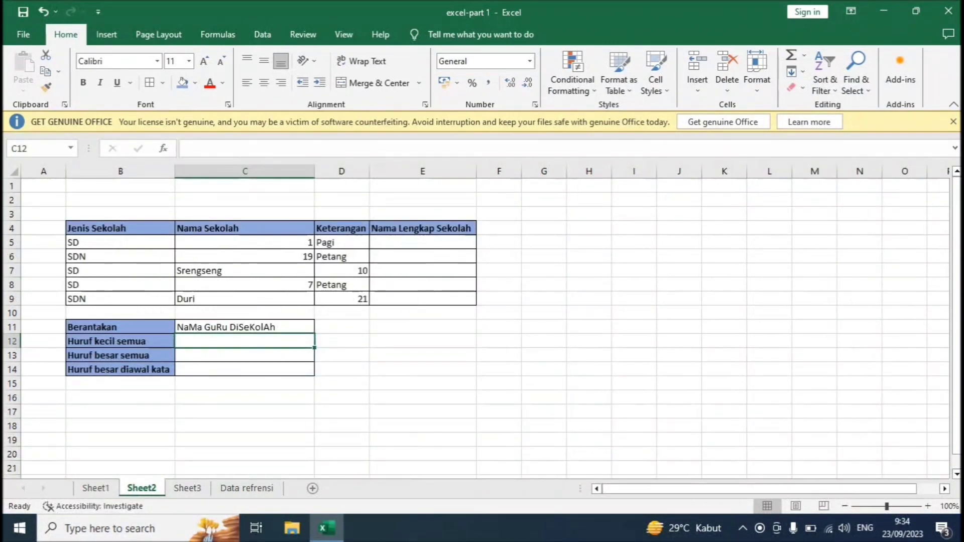
{"action": "left_click", "coordinate": [121, 242]}
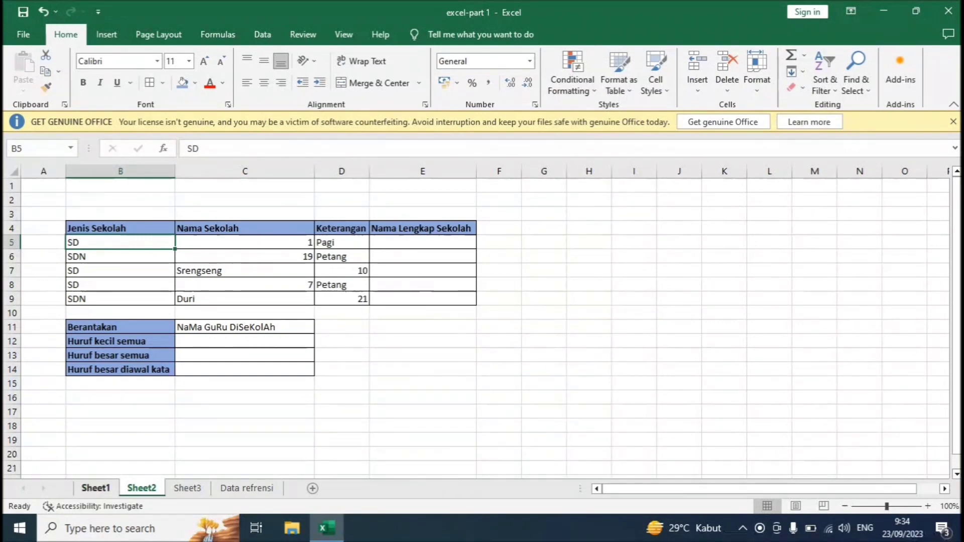
{"action": "left_click", "coordinate": [96, 488]}
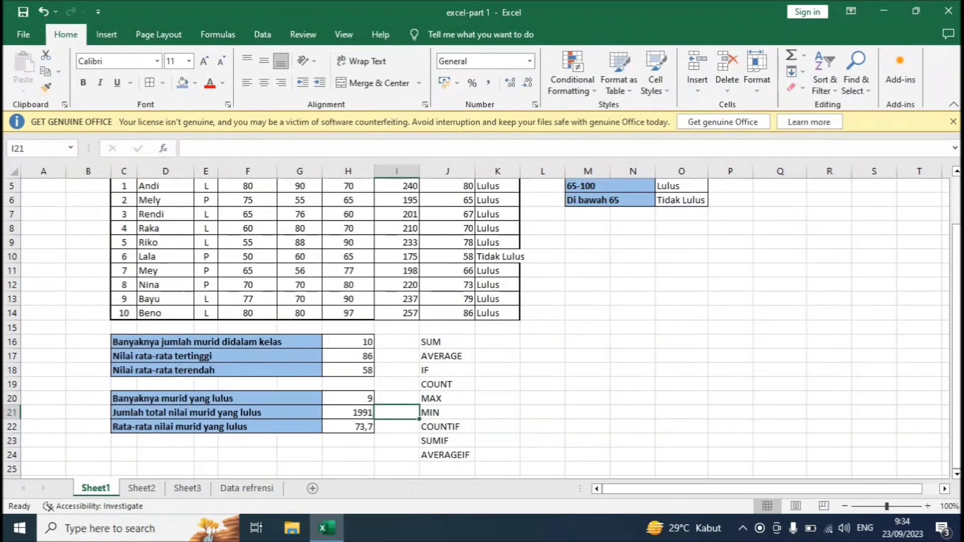
{"action": "left_click_drag", "start_coordinate": [445, 342], "coordinate": [445, 454]}
{"action": "key", "text": "ctrl+Page_Down"}
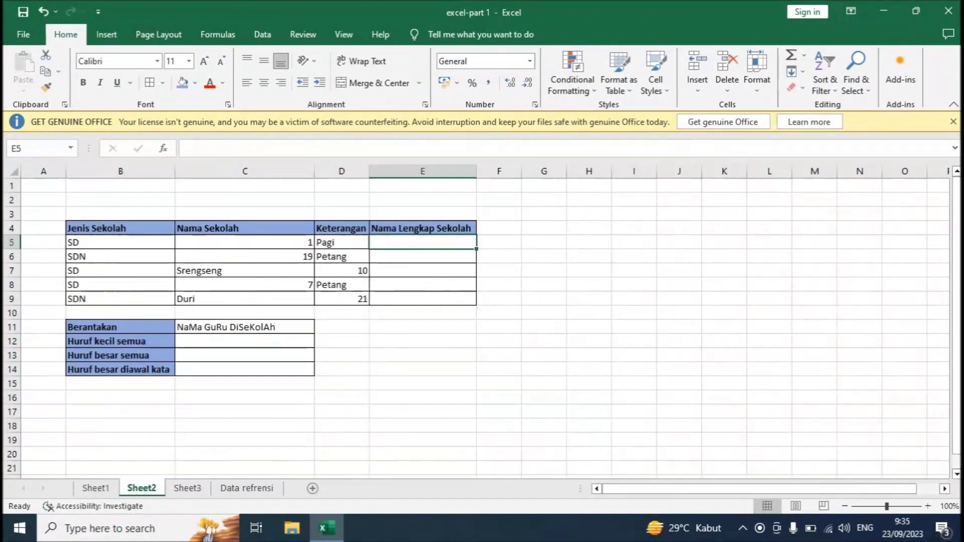
{"action": "left_click", "coordinate": [121, 242]}
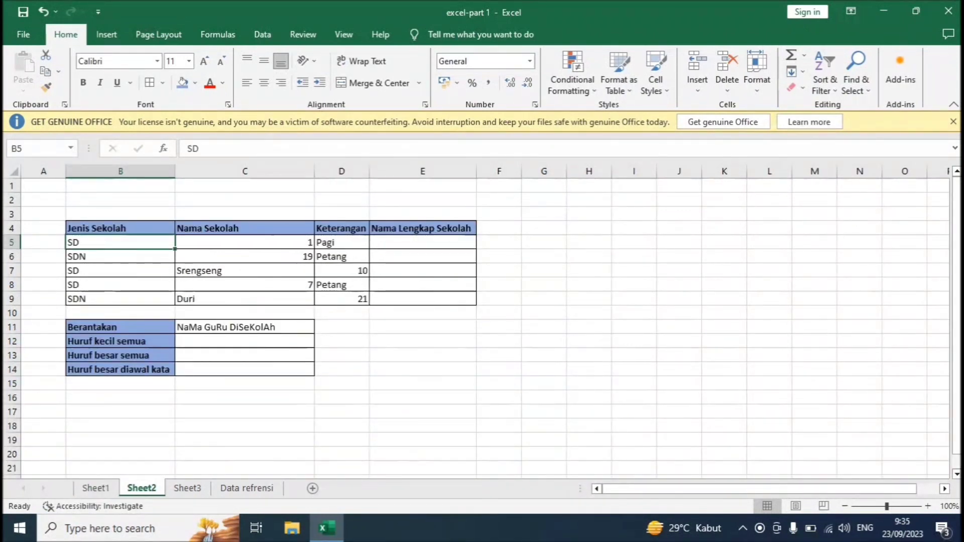
{"action": "left_click", "coordinate": [341, 228]}
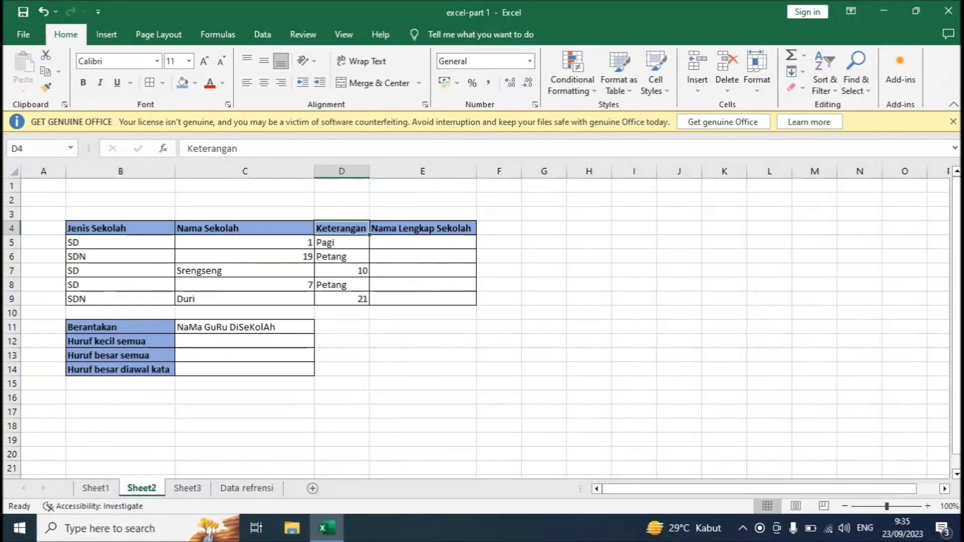
{"action": "left_click", "coordinate": [423, 228]}
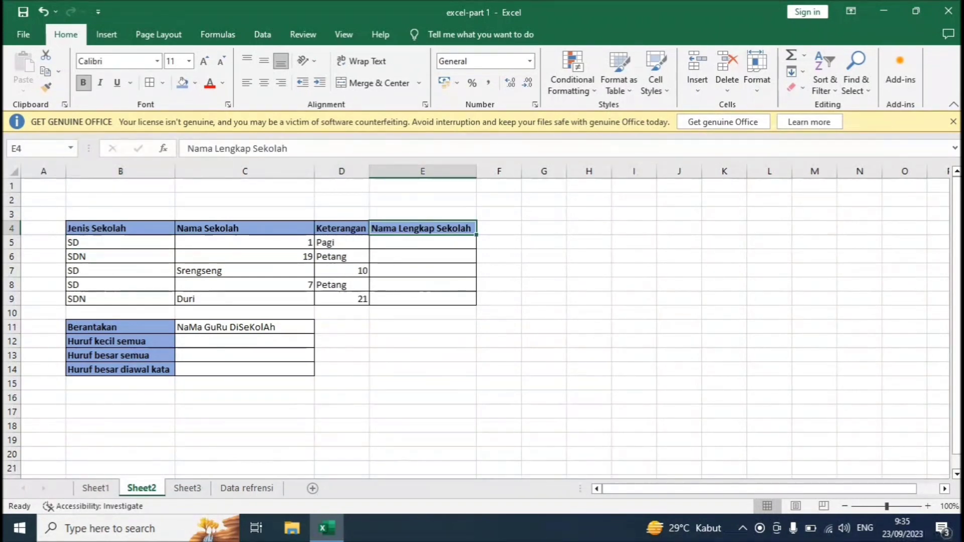
{"action": "left_click", "coordinate": [423, 242]}
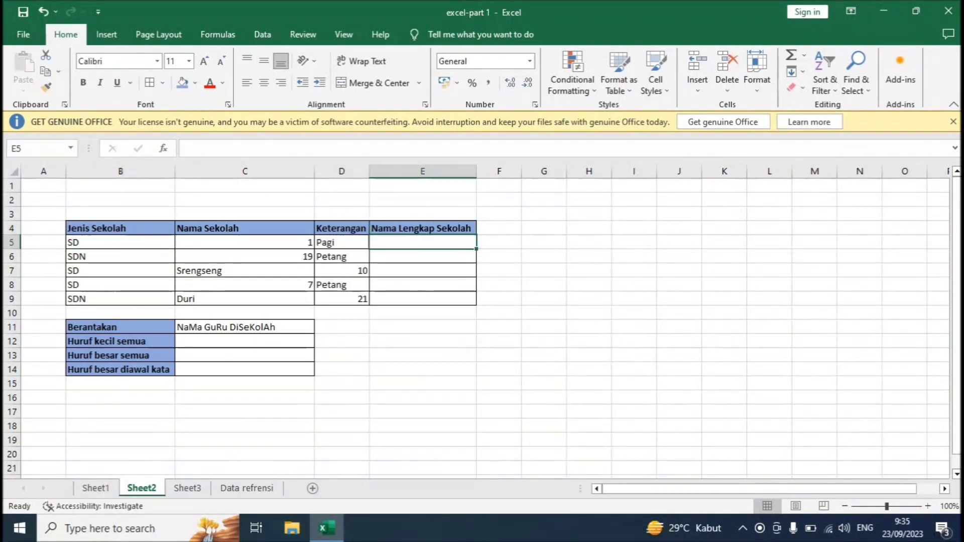
{"action": "left_click", "coordinate": [499, 243]}
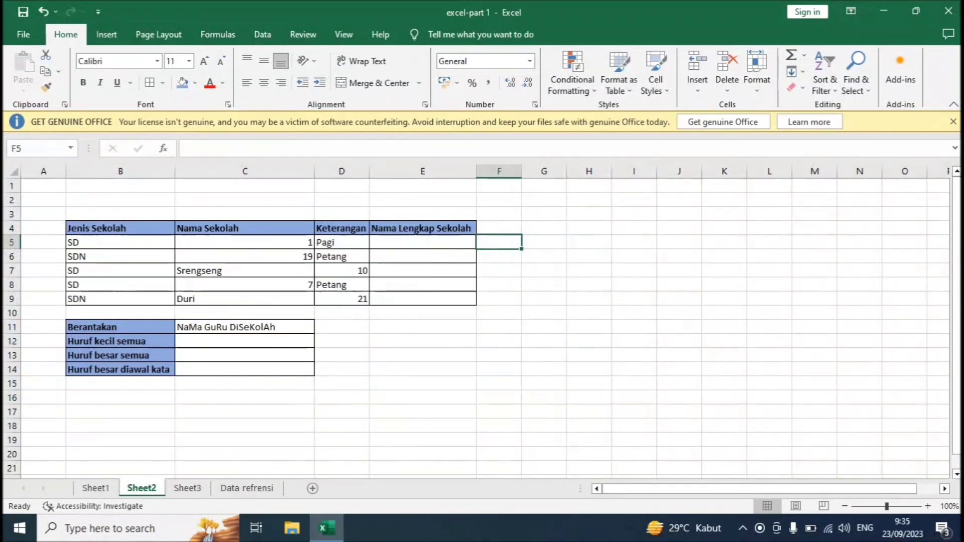
- Enter =CONCATENATE(B5;" ";C5;" ";D5) in E5 on Sheet2 to build the full school name with spaces between the parts
{"action": "left_click", "coordinate": [423, 242]}
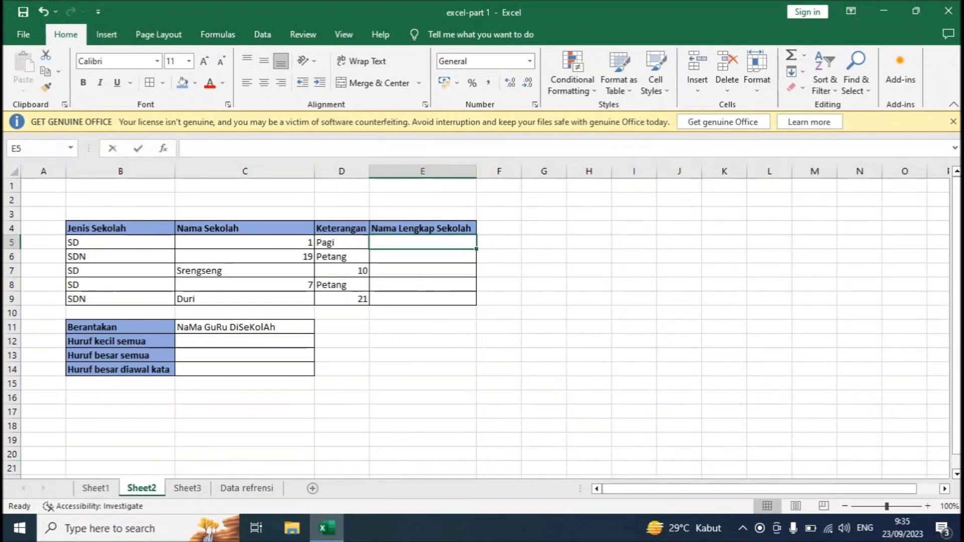
{"action": "type", "text": "=conca"}
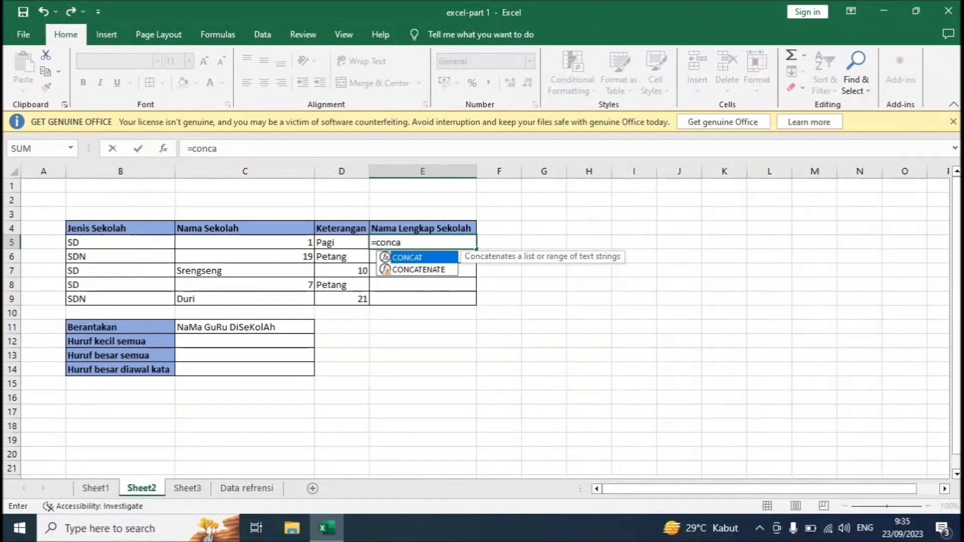
{"action": "type", "text": "tenate"}
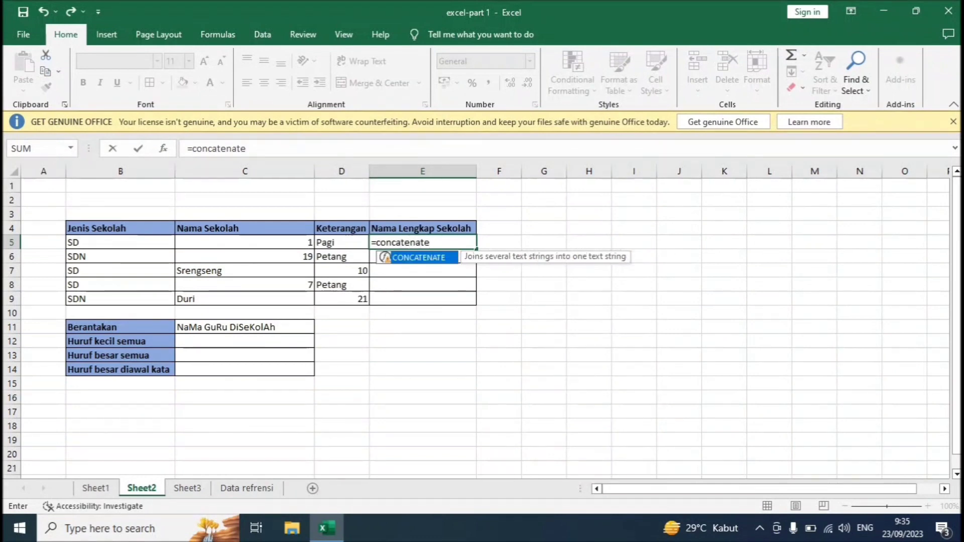
{"action": "type", "text": "("}
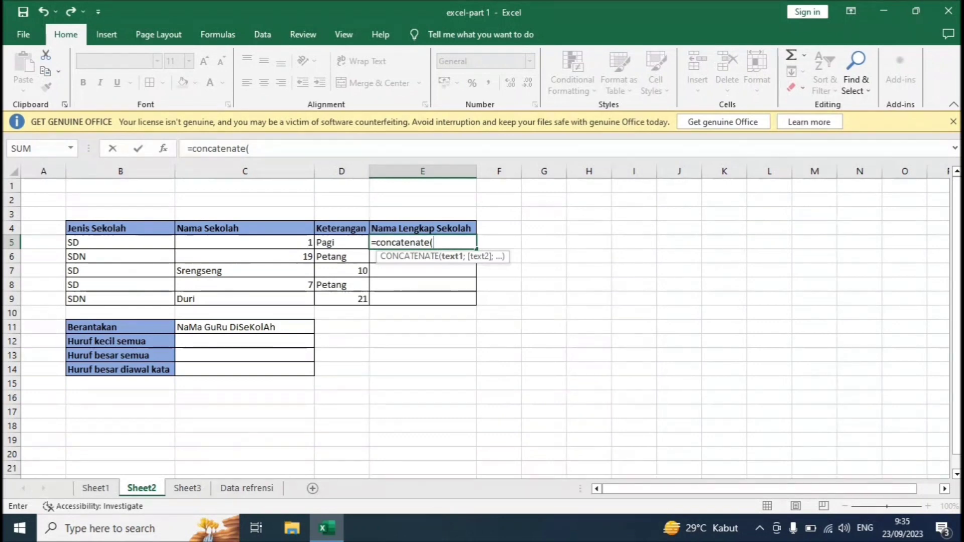
{"action": "left_click", "coordinate": [121, 242]}
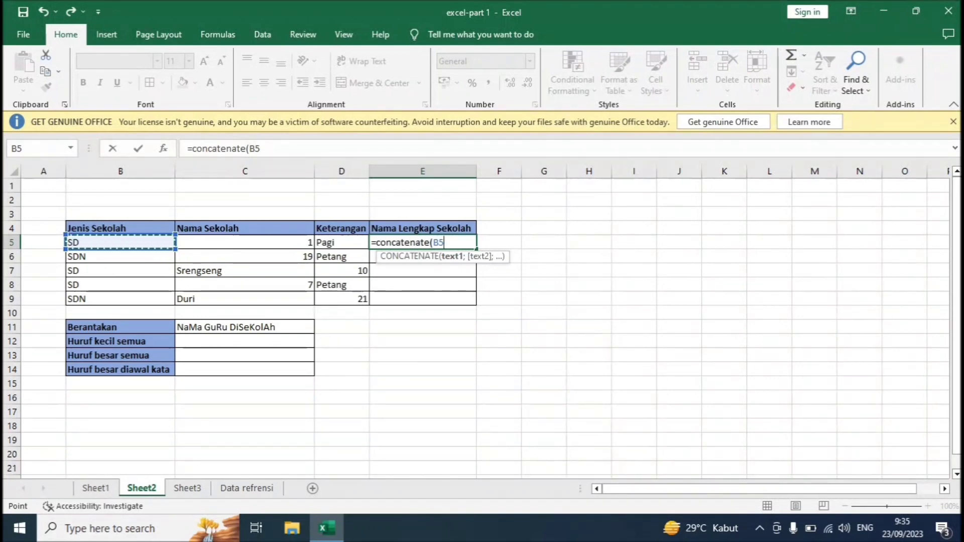
{"action": "type", "text": ";"}
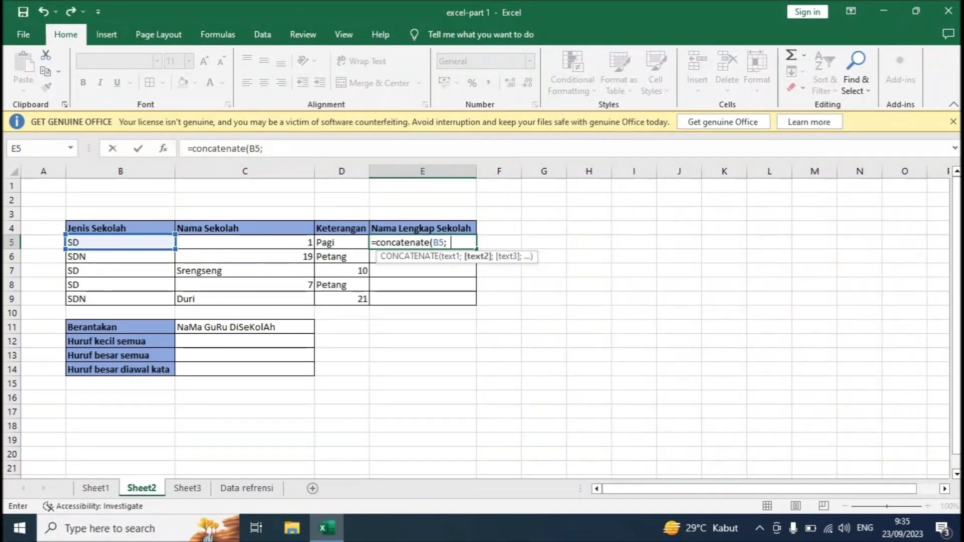
{"action": "type", "text": "\" \""}
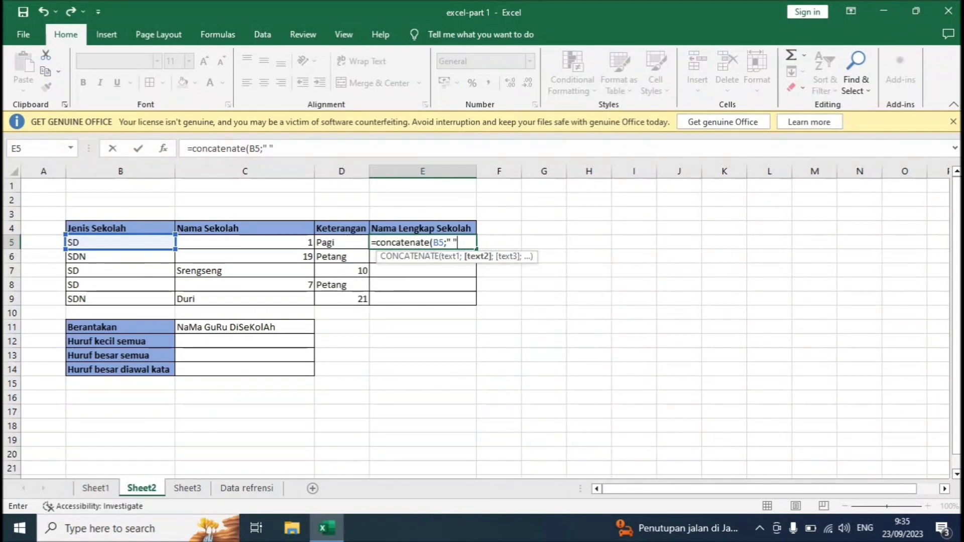
{"action": "type", "text": ";"}
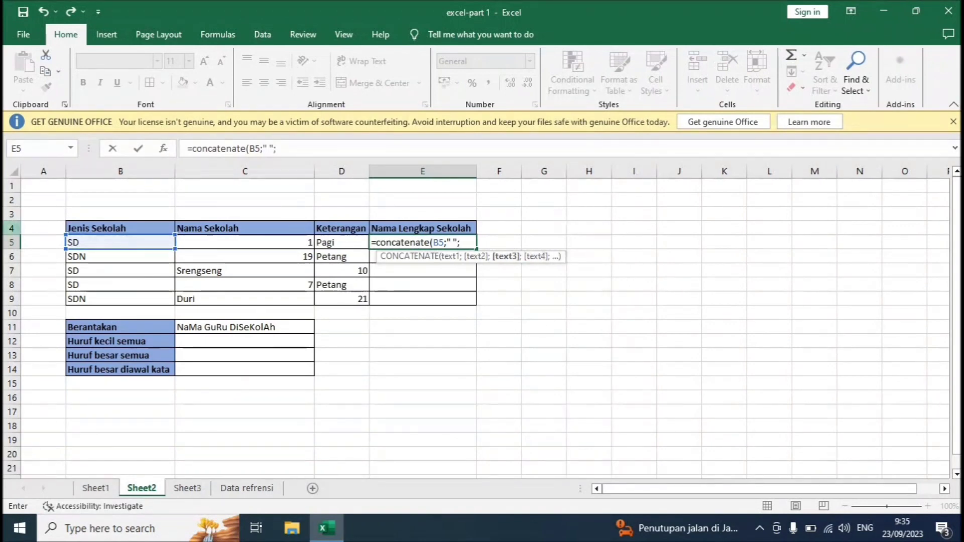
{"action": "left_click", "coordinate": [245, 242]}
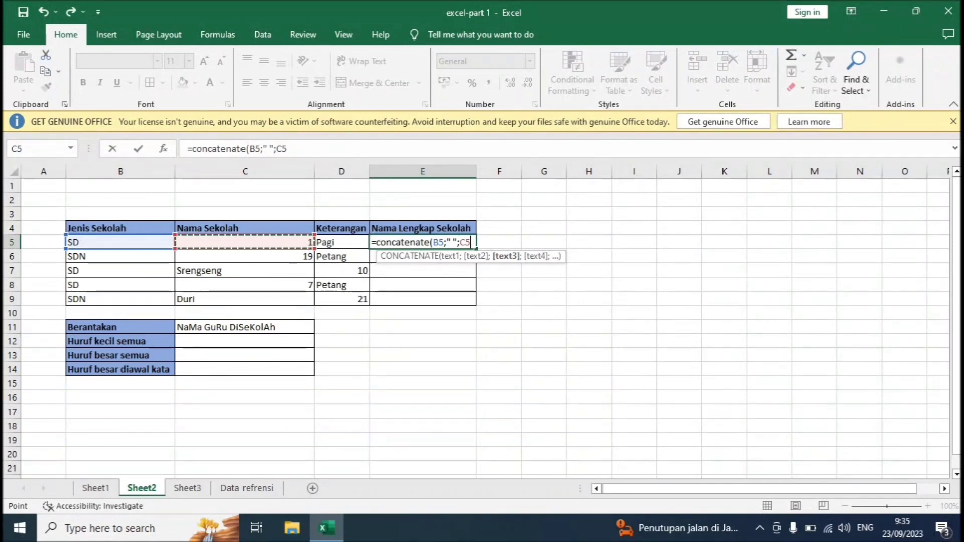
{"action": "type", "text": ";"}
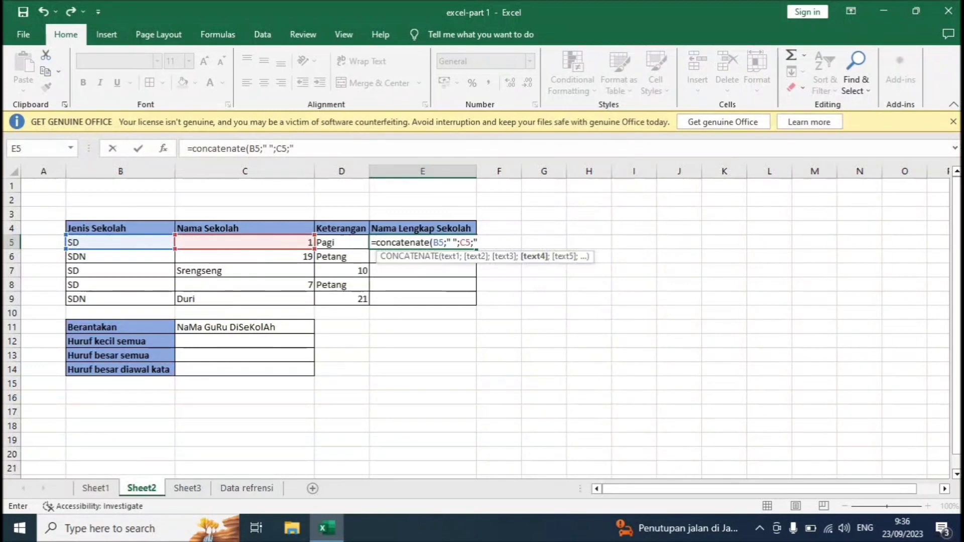
{"action": "type", "text": "\" \";"}
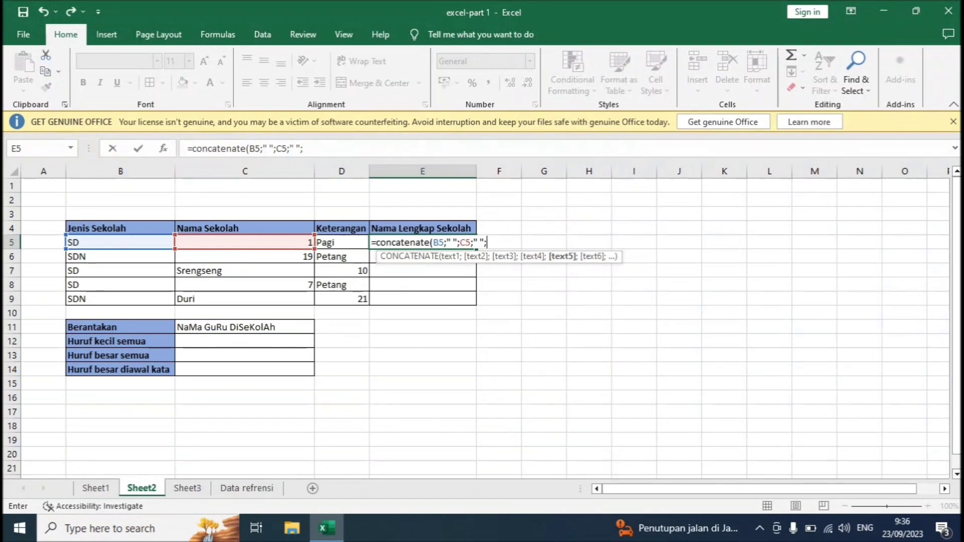
{"action": "left_click", "coordinate": [341, 242]}
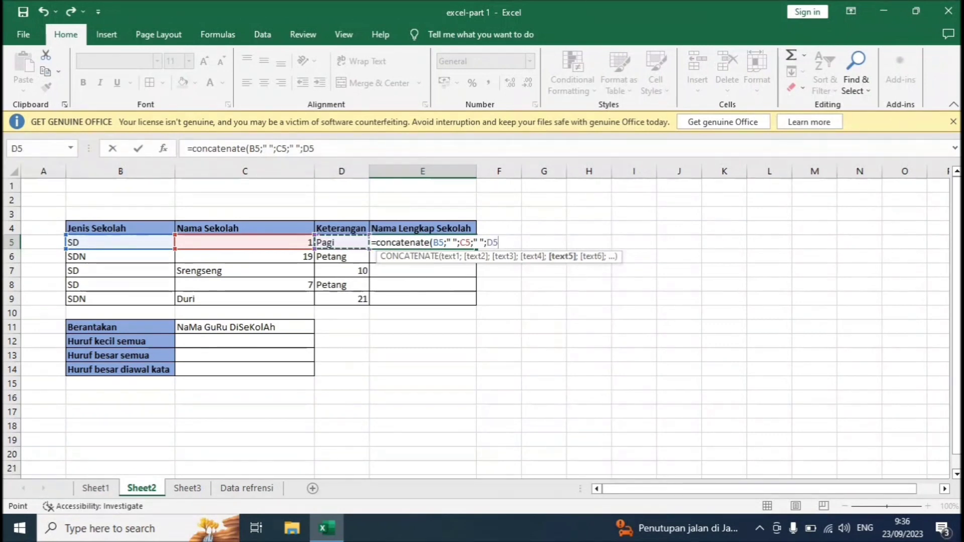
{"action": "type", "text": ")"}
{"action": "key", "text": "Return"}
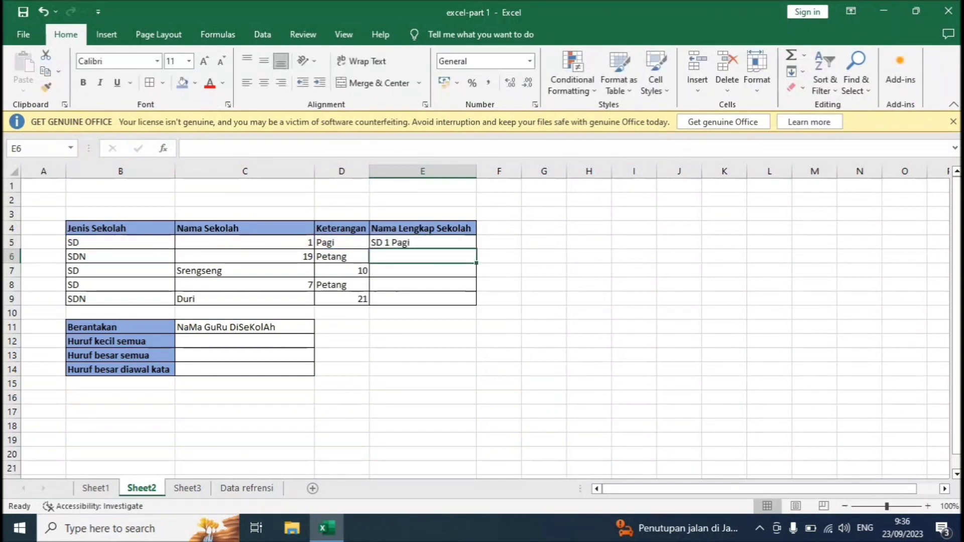
- Fill the full school name formula from E5 down to E9
{"action": "left_click", "coordinate": [423, 242]}
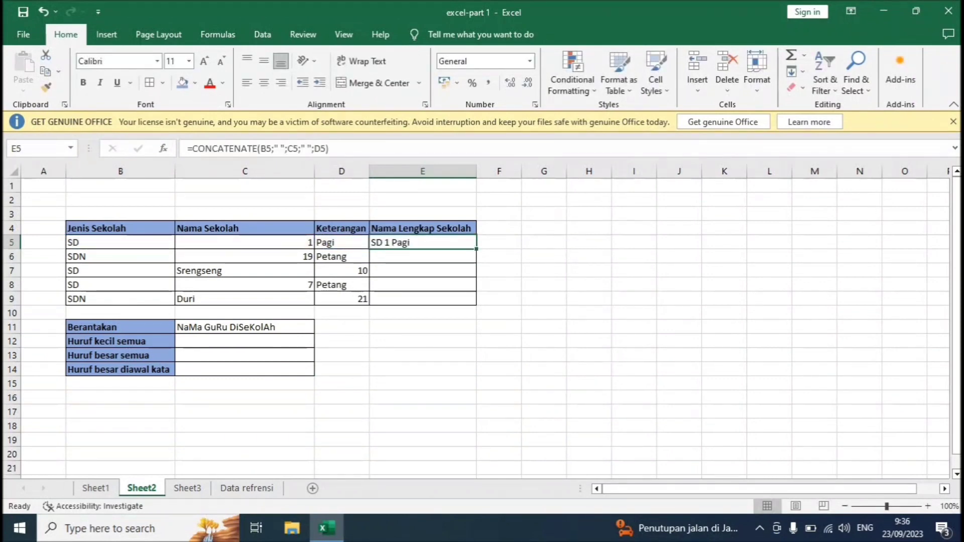
{"action": "left_click_drag", "start_coordinate": [476, 249], "coordinate": [477, 304]}
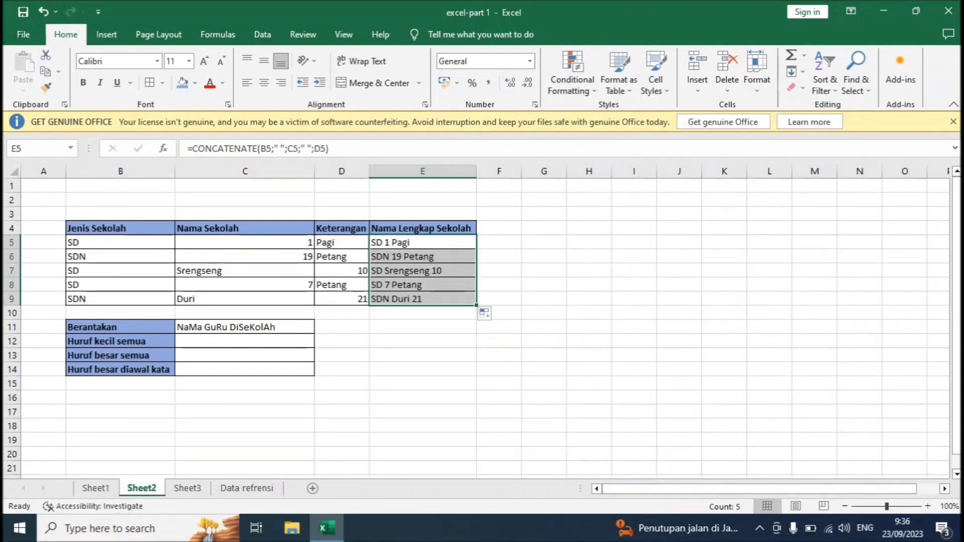
{"action": "left_click", "coordinate": [499, 242]}
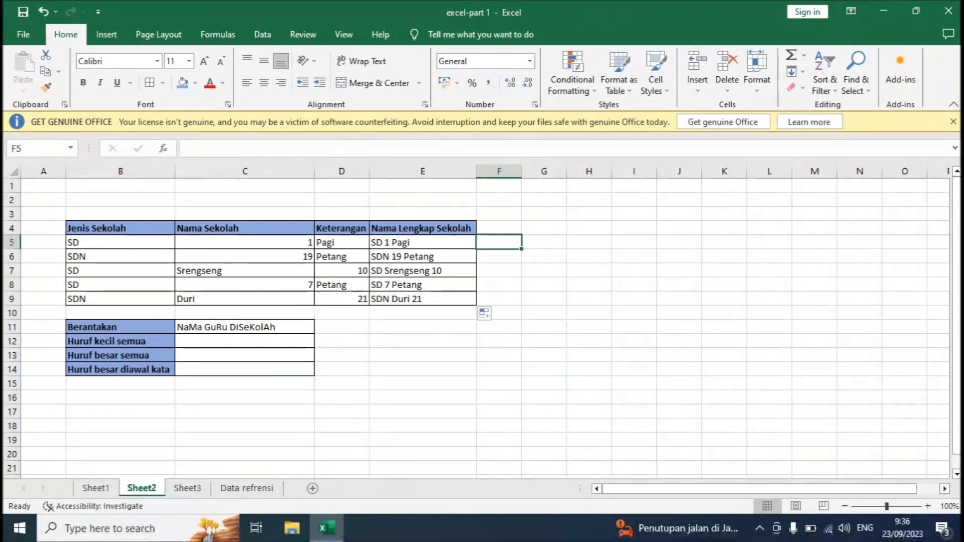
- Note the function name CONCATENATE in G5, beside the school table
{"action": "left_click", "coordinate": [544, 242]}
{"action": "type", "text": "CO"}
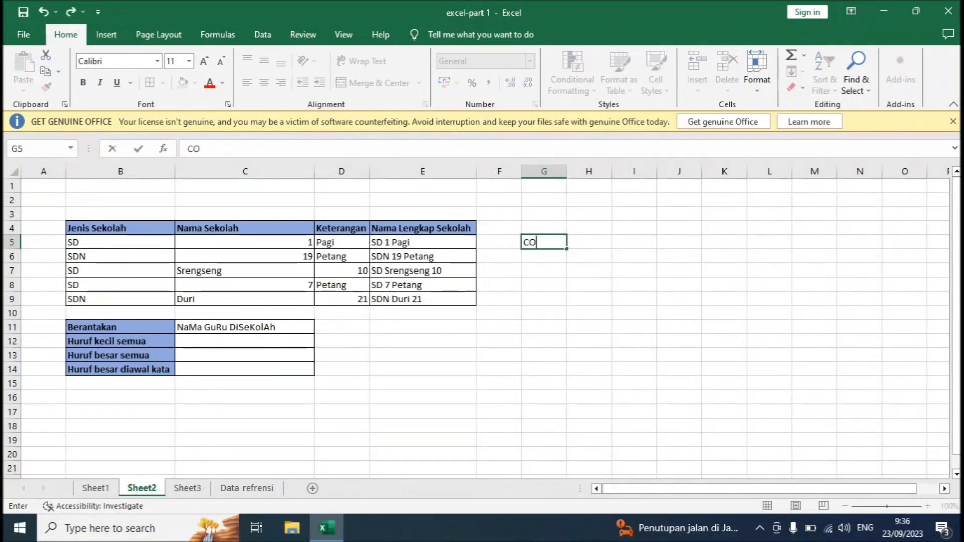
{"action": "type", "text": "NCATENATE"}
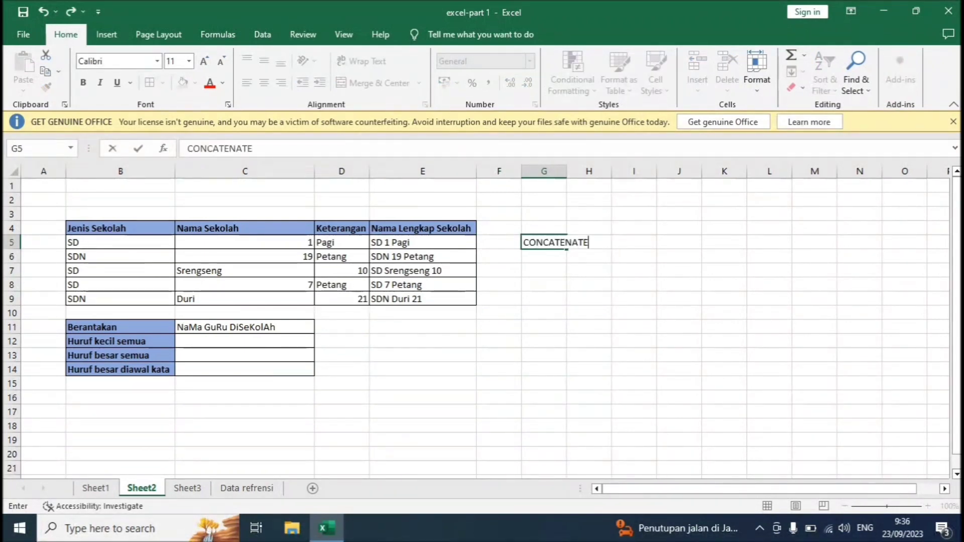
{"action": "key", "text": "Return"}
- Examine the text case table in B11:C14, comparing the Berantakan text with the Huruf kecil semua row
{"action": "left_click", "coordinate": [544, 284]}
{"action": "key", "text": "Down"}
{"action": "key", "text": "Down"}
{"action": "key", "text": "Down"}
{"action": "key", "text": "Left"}
{"action": "key", "text": "Left"}
{"action": "key", "text": "Left"}
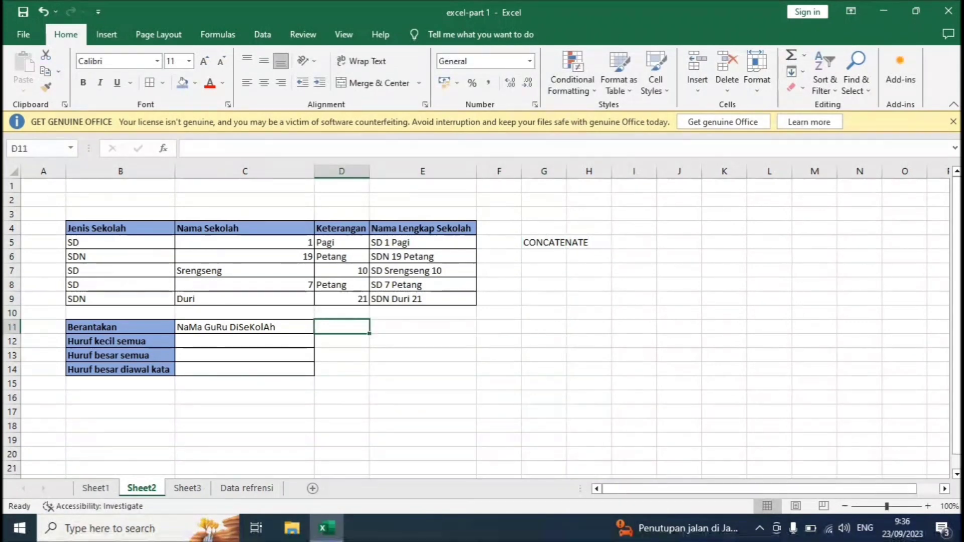
{"action": "key", "text": "Right"}
{"action": "key", "text": "Left"}
{"action": "key", "text": "Left"}
{"action": "key", "text": "Down"}
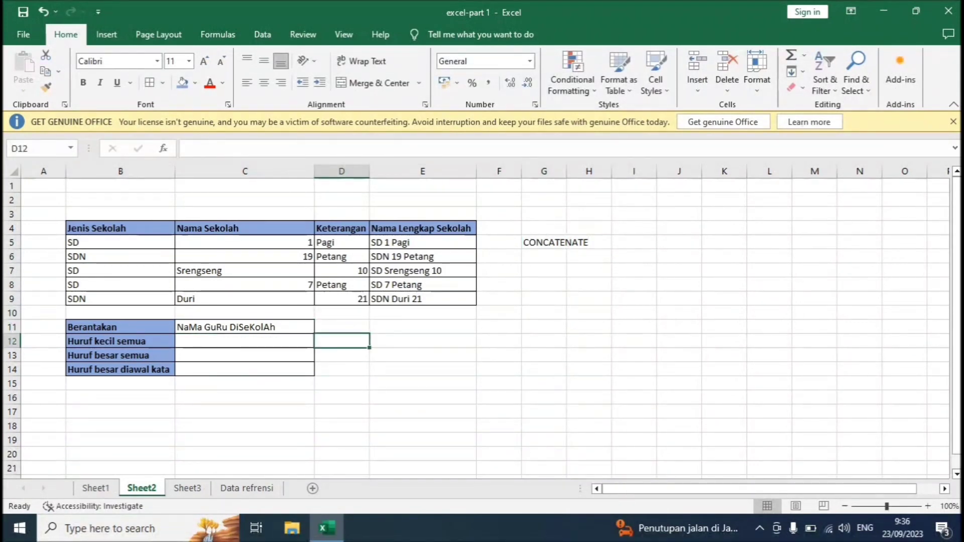
{"action": "key", "text": "Left"}
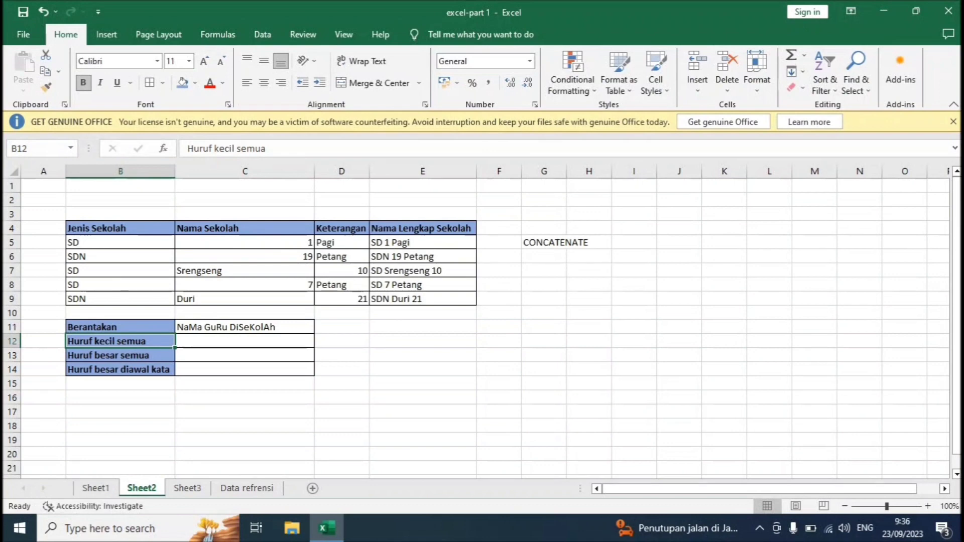
{"action": "key", "text": "Right"}
{"action": "key", "text": "Up"}
{"action": "key", "text": "Down"}
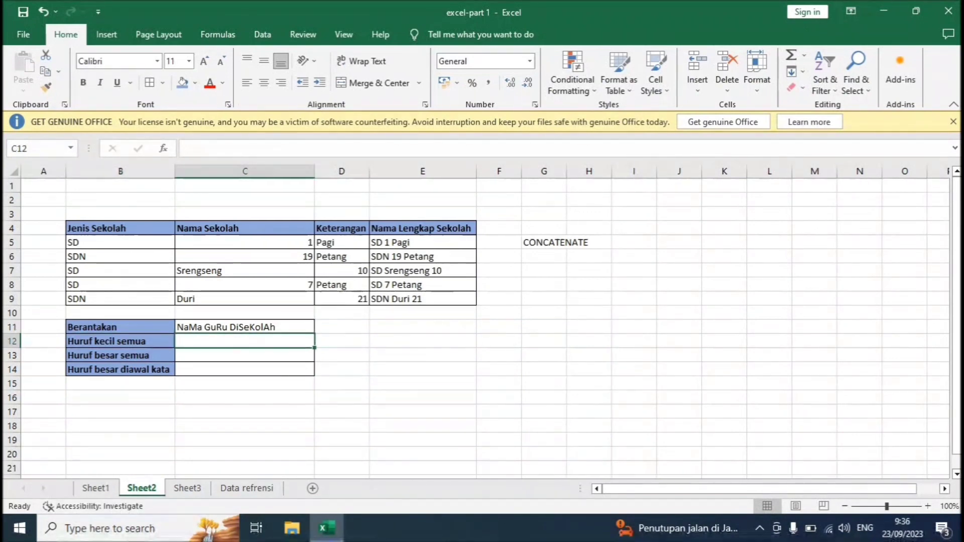
{"action": "key", "text": "Left"}
{"action": "key", "text": "Right"}
{"action": "key", "text": "Left"}
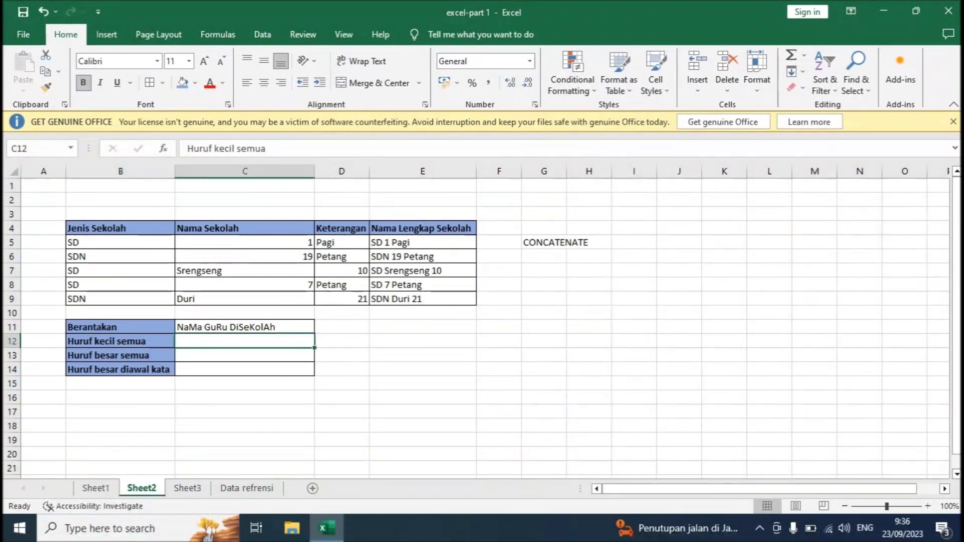
{"action": "key", "text": "Right"}
{"action": "key", "text": "Up"}
{"action": "key", "text": "Down"}
{"action": "key", "text": "Left"}
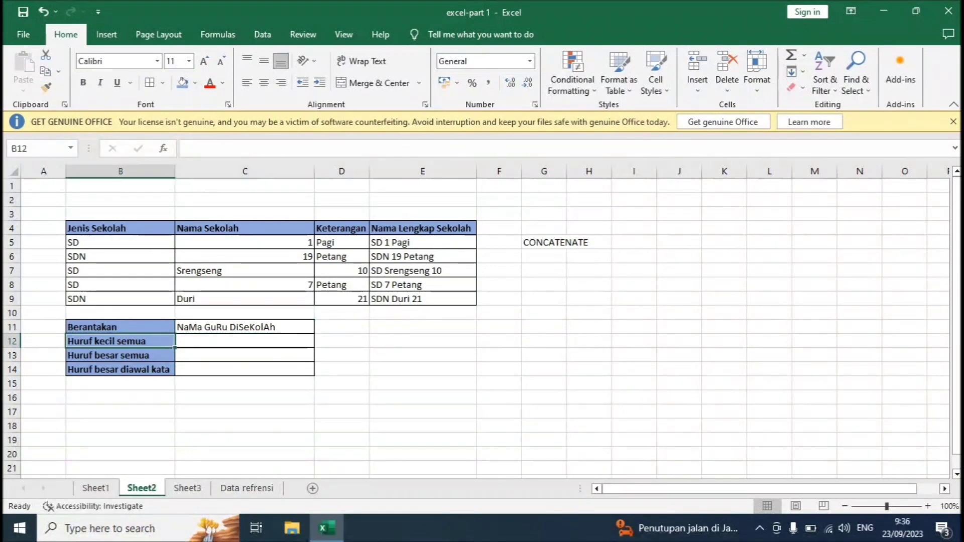
{"action": "key", "text": "Right"}
{"action": "key", "text": "Up"}
{"action": "key", "text": "Down"}
{"action": "key", "text": "Left"}
{"action": "key", "text": "Right"}
{"action": "key", "text": "Right"}
{"action": "key", "text": "Left"}
{"action": "key", "text": "Left"}
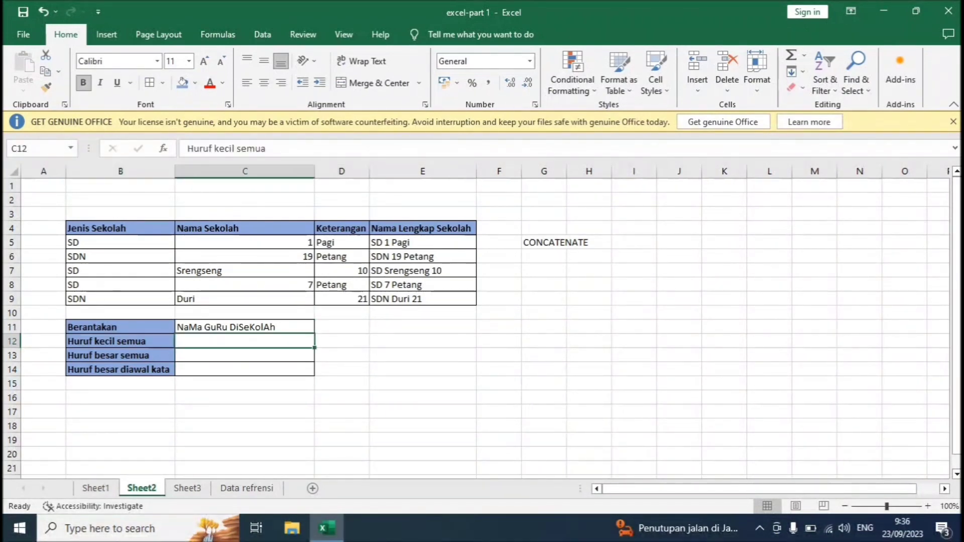
{"action": "key", "text": "Right"}
{"action": "key", "text": "Up"}
{"action": "key", "text": "Down"}
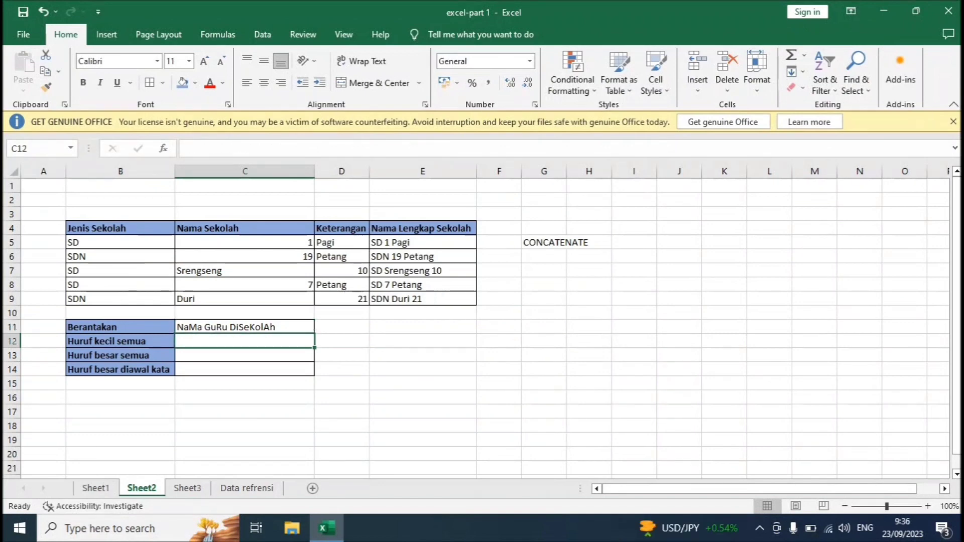
- Enter =LOWER(C11) in C12 to convert the Berantakan text to all lowercase
{"action": "key", "text": "Left"}
{"action": "key", "text": "Right"}
{"action": "type", "text": "=lower"}
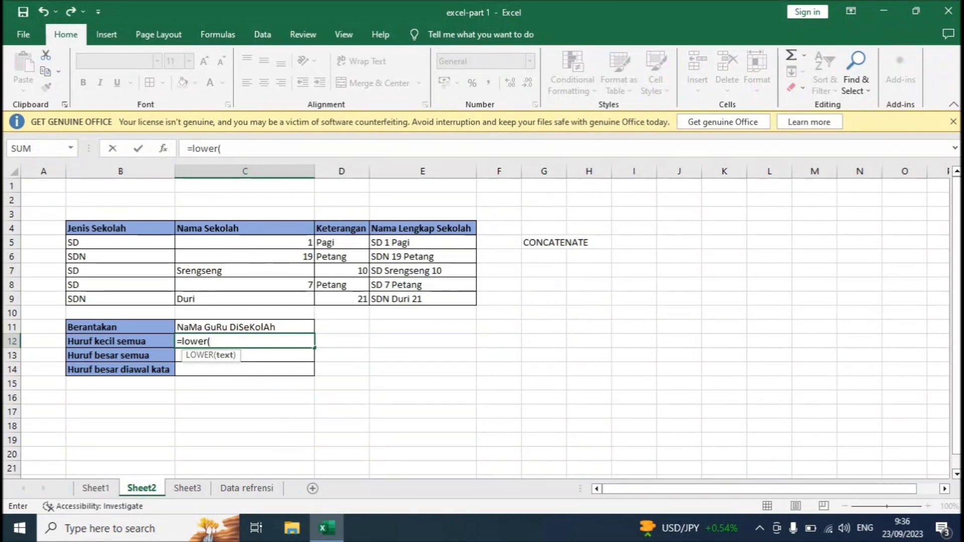
{"action": "left_click", "coordinate": [245, 328]}
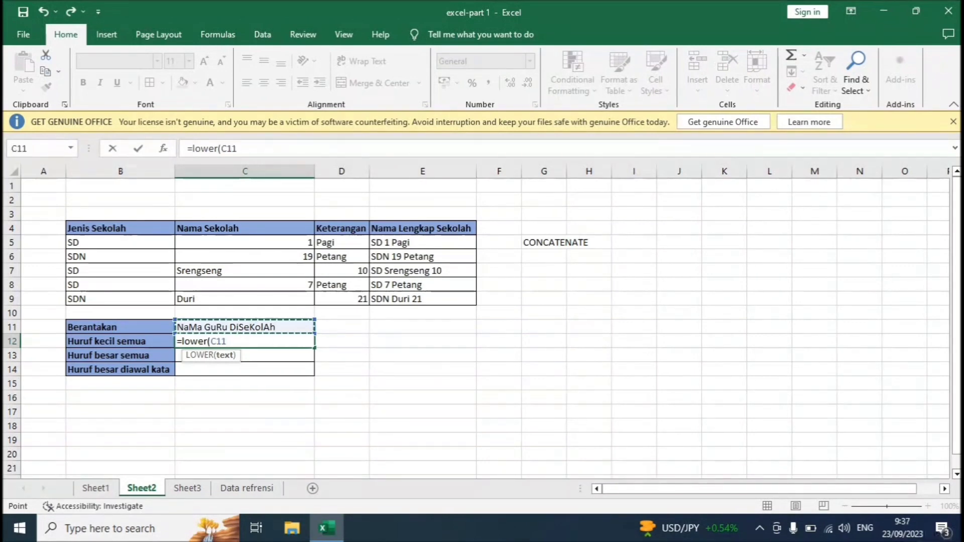
{"action": "type", "text": ")"}
{"action": "key", "text": "Return"}
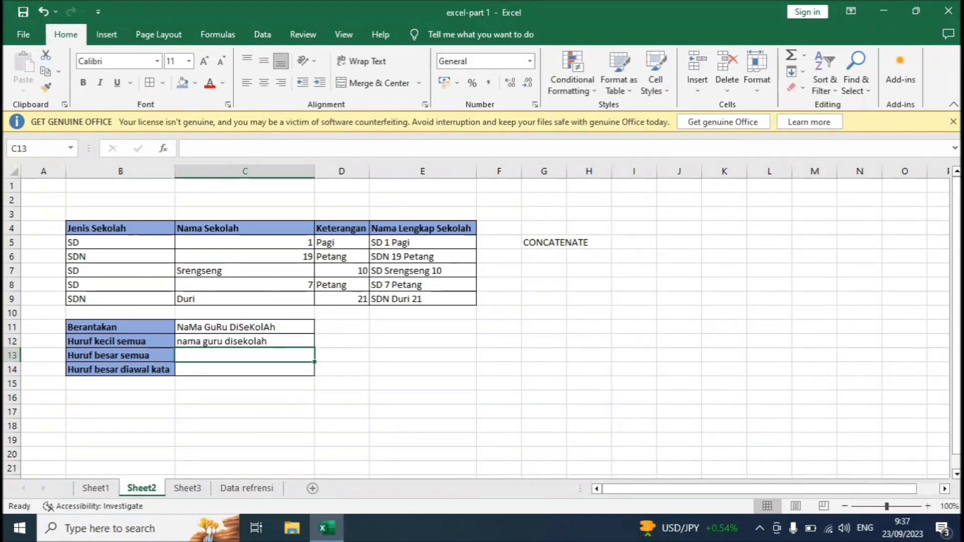
- Note the function name LOWER in D12, beside the lowercase result
{"action": "left_click", "coordinate": [245, 341]}
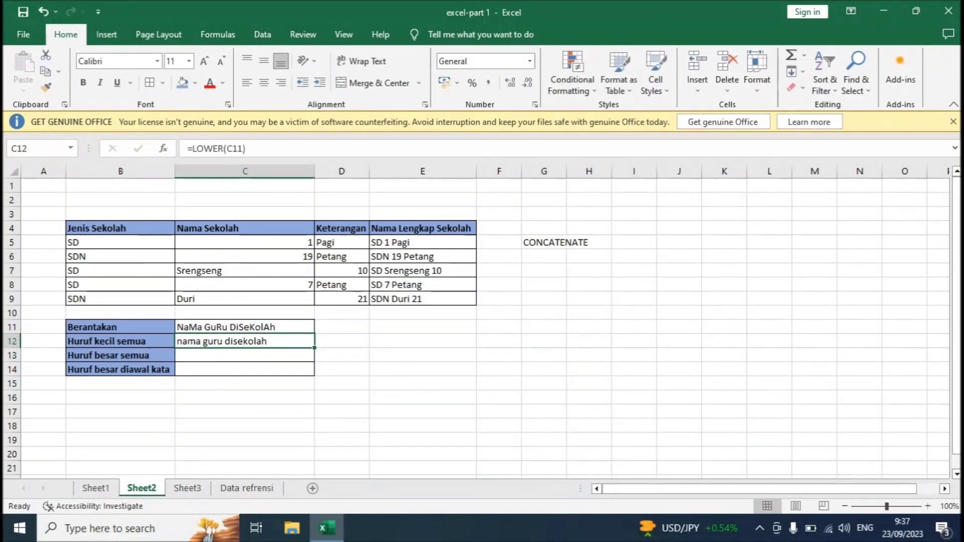
{"action": "left_click", "coordinate": [341, 341]}
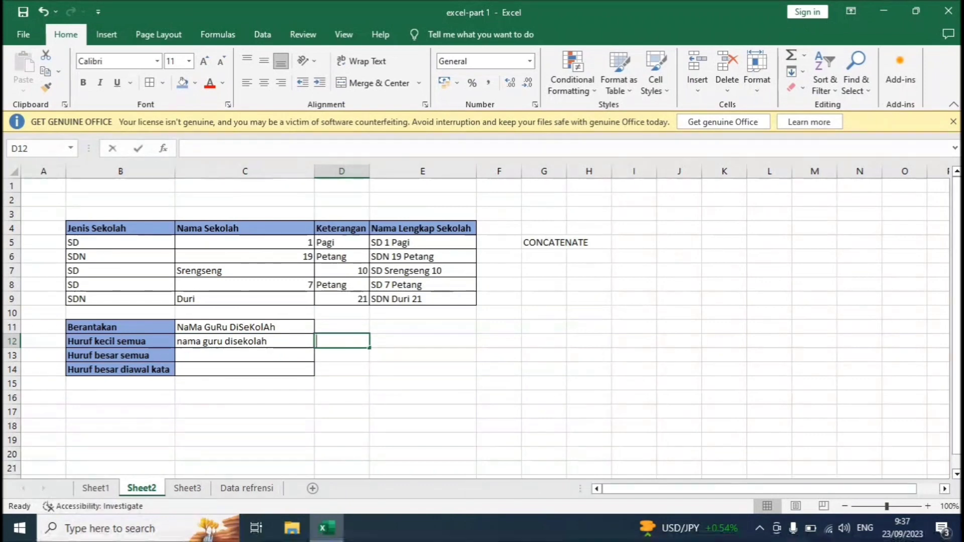
{"action": "type", "text": "LOWER"}
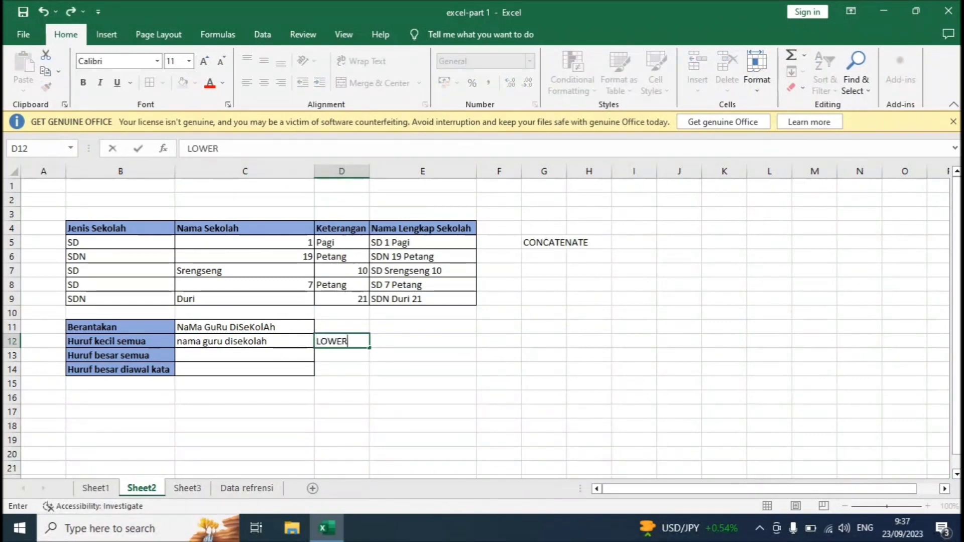
{"action": "key", "text": "Return"}
- Enter =UPPER(C11) in C13 to convert the Berantakan text to all uppercase
{"action": "left_click", "coordinate": [245, 356]}
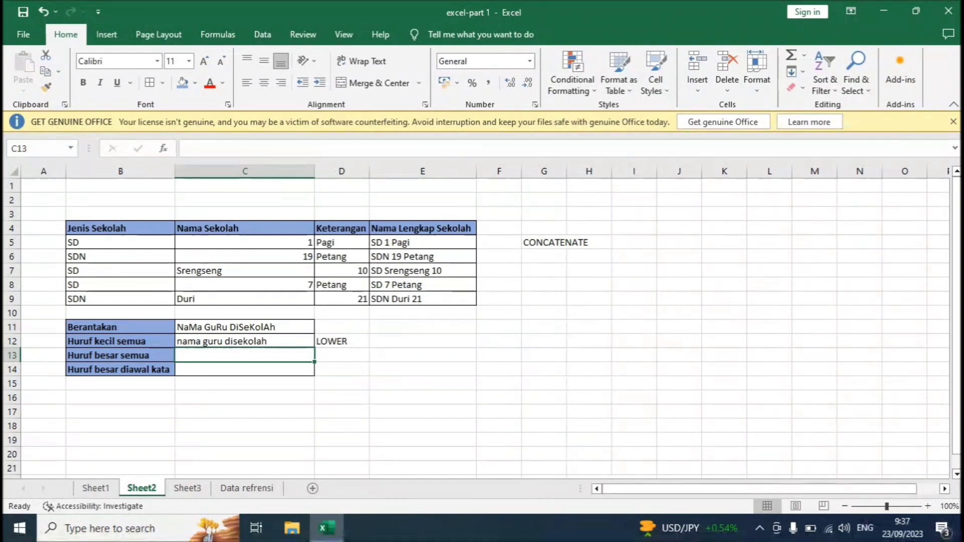
{"action": "type", "text": "="}
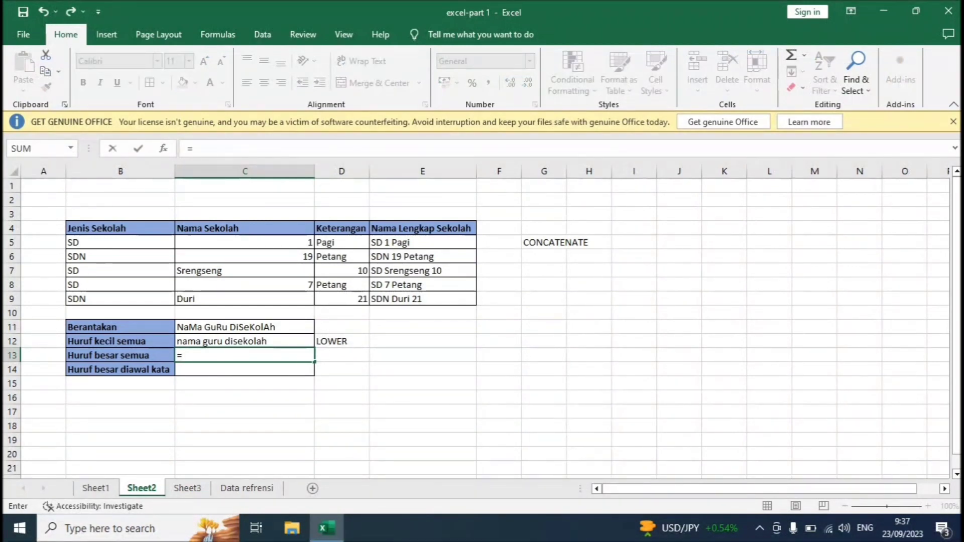
{"action": "type", "text": "upper"}
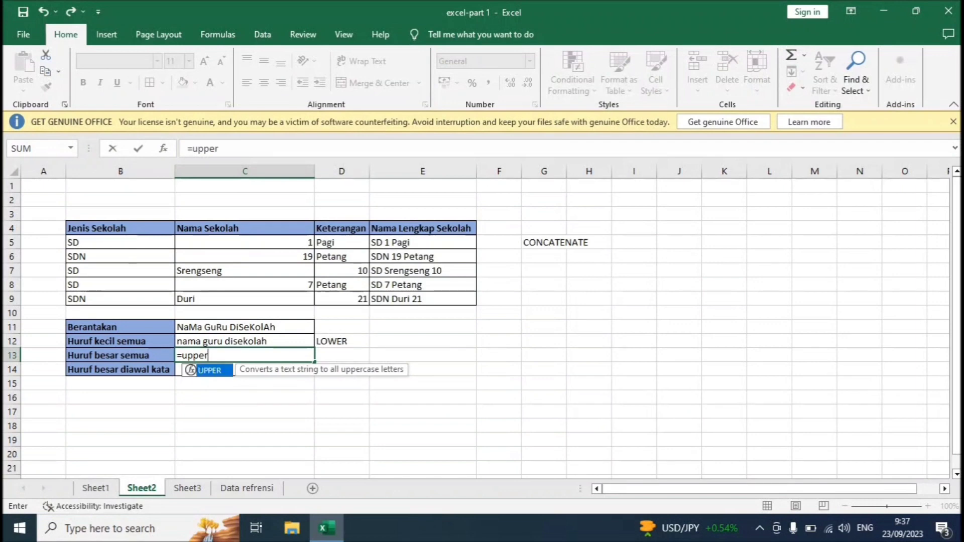
{"action": "type", "text": "("}
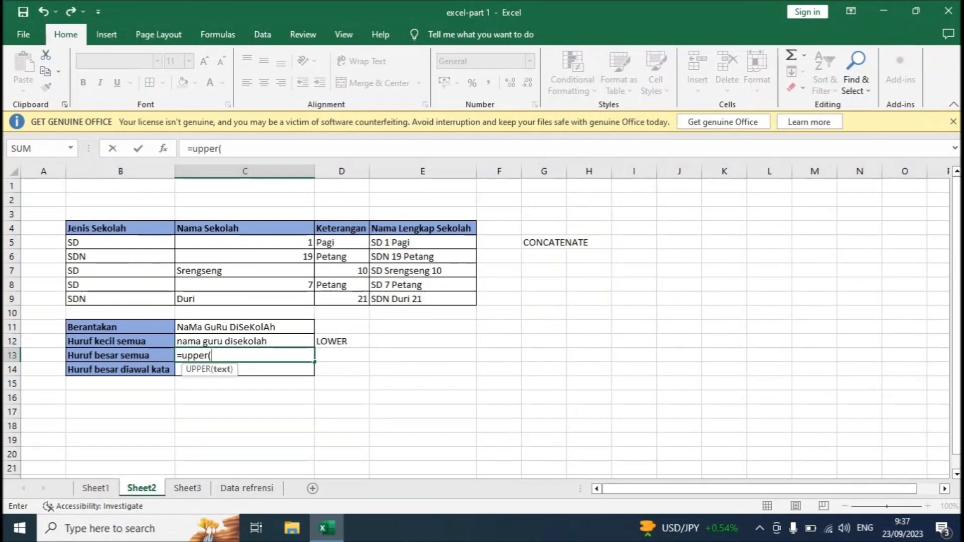
{"action": "left_click", "coordinate": [226, 327]}
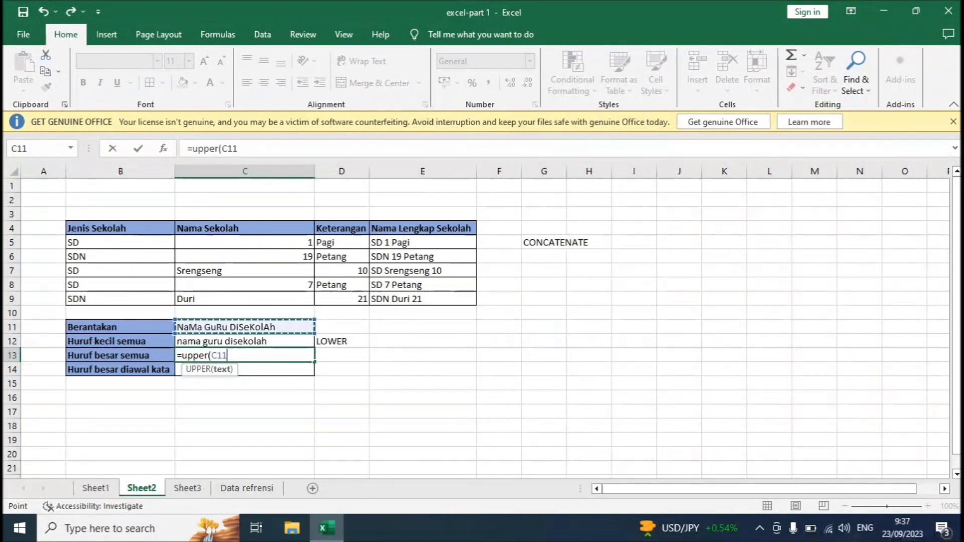
{"action": "type", "text": ")"}
{"action": "key", "text": "Return"}
- Note the function name UPPER in D13, beside the uppercase result
{"action": "left_click", "coordinate": [244, 355]}
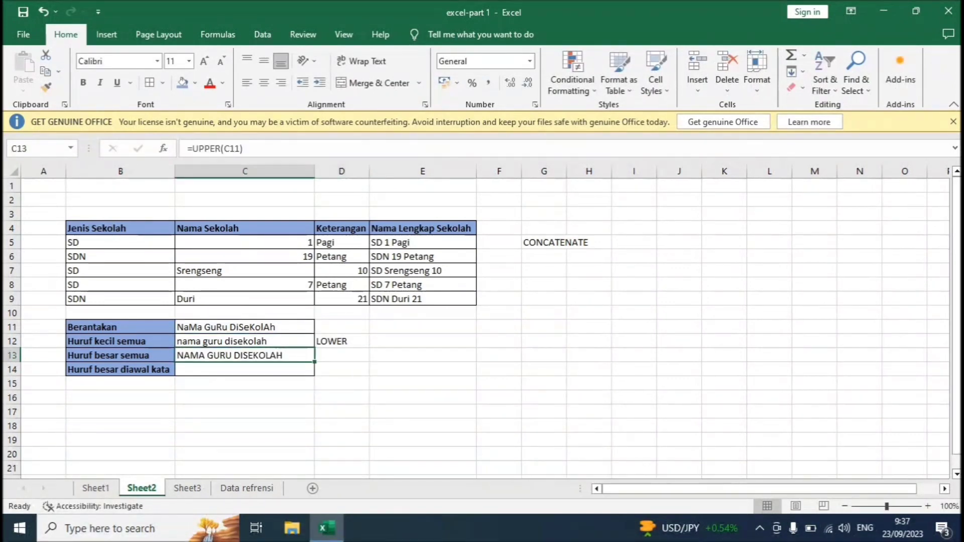
{"action": "left_click", "coordinate": [341, 355]}
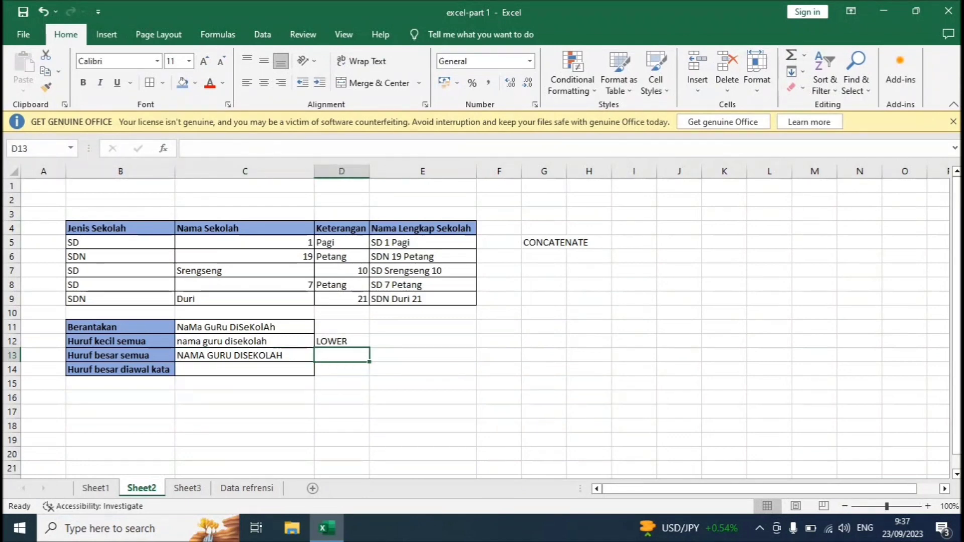
{"action": "type", "text": "UPPER"}
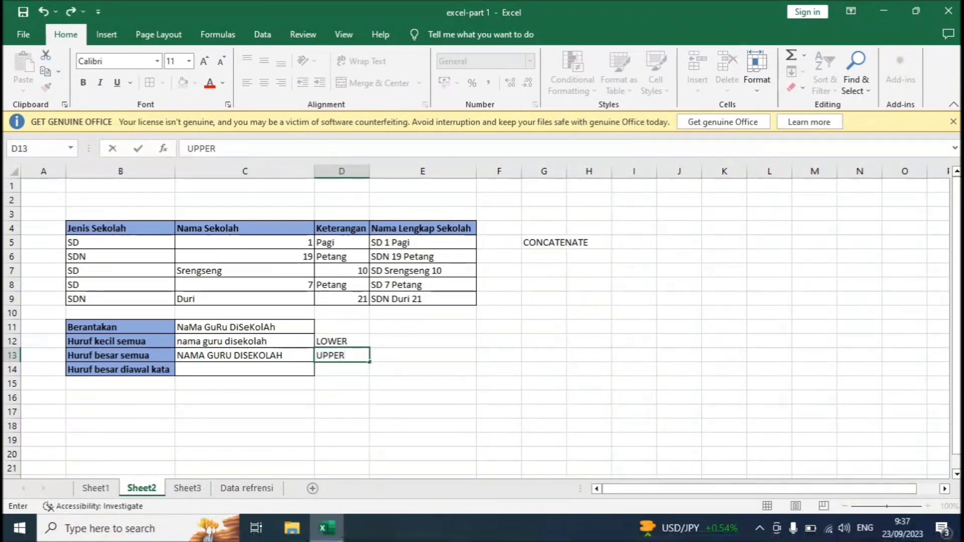
{"action": "key", "text": "Return"}
- Enter =PROPER(C11) in C14 to capitalize the first letter of each word of the Berantakan text
{"action": "key", "text": "Left"}
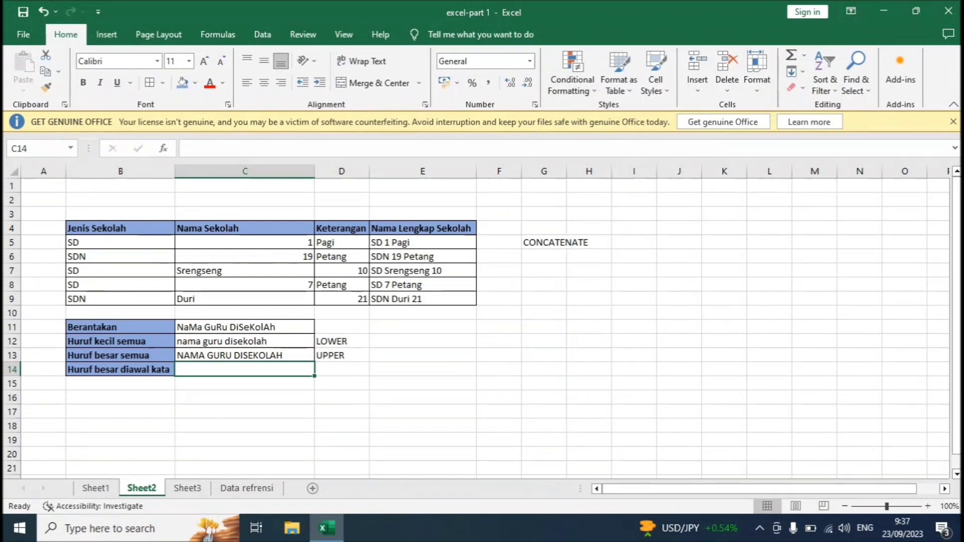
{"action": "type", "text": "=prop"}
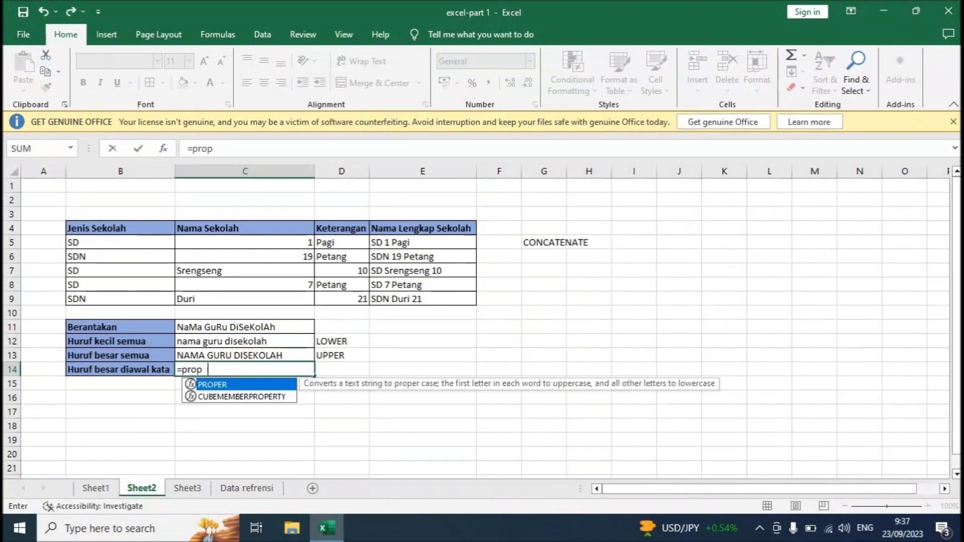
{"action": "type", "text": "er("}
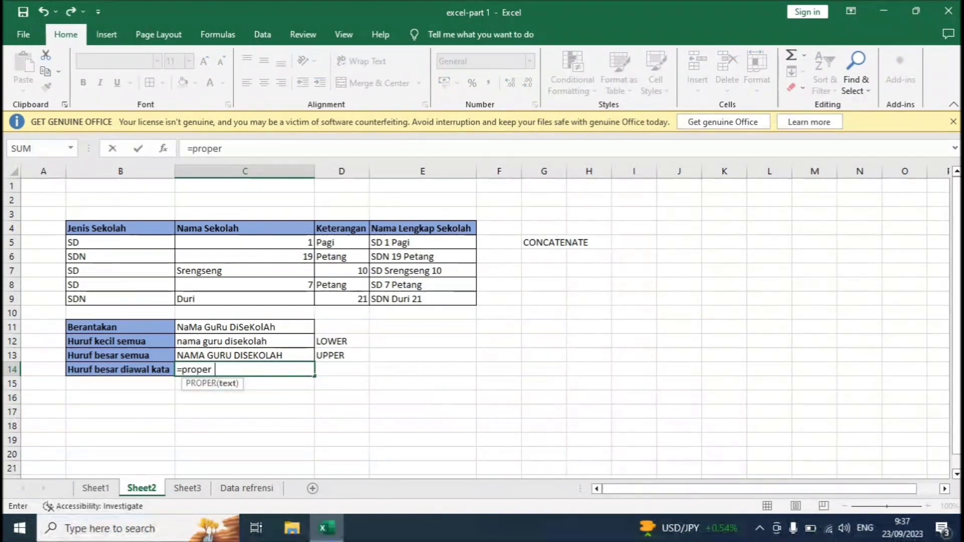
{"action": "key", "text": "Up"}
{"action": "key", "text": "Up"}
{"action": "key", "text": "Up"}
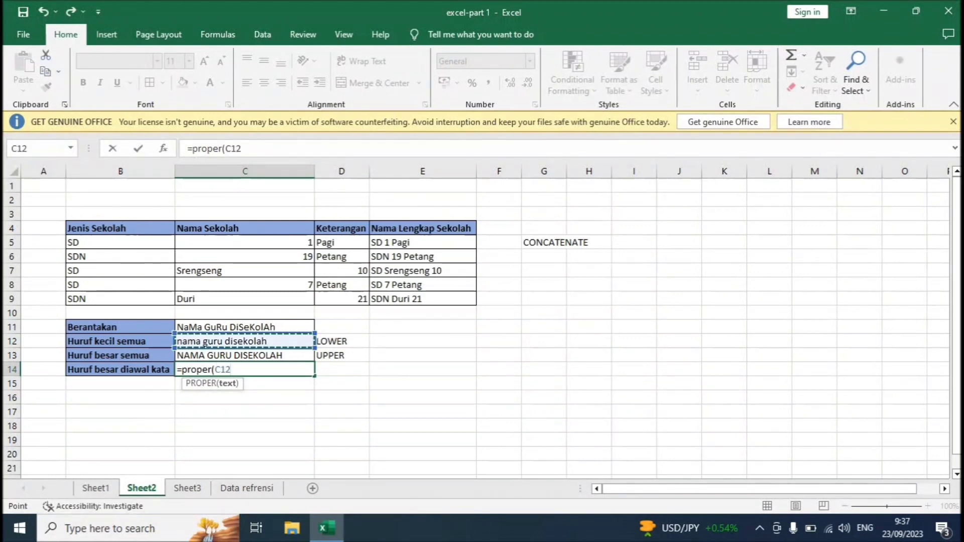
{"action": "type", "text": ")"}
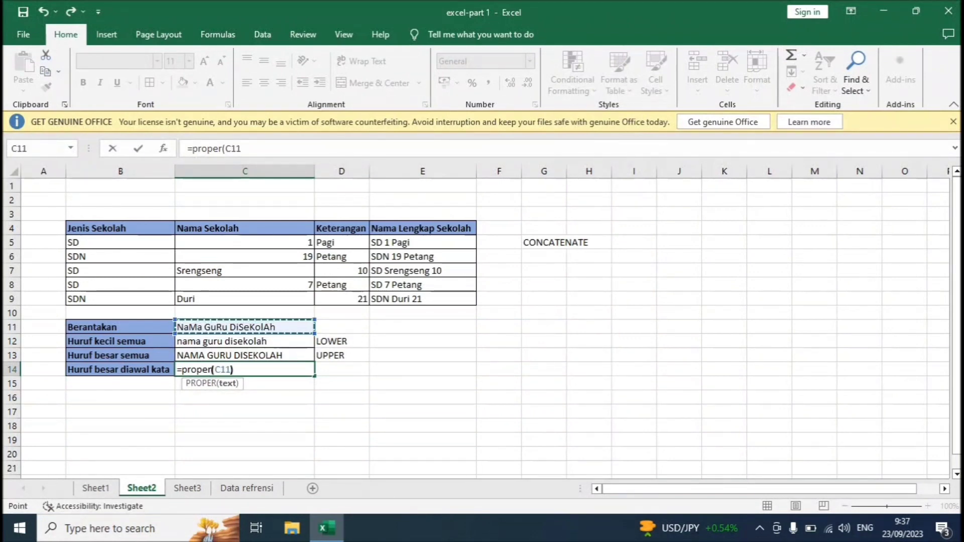
{"action": "key", "text": "ctrl+Return"}
- Note the function name PROPER in D14, beside the Huruf besar diawal kata result
{"action": "left_click", "coordinate": [342, 369]}
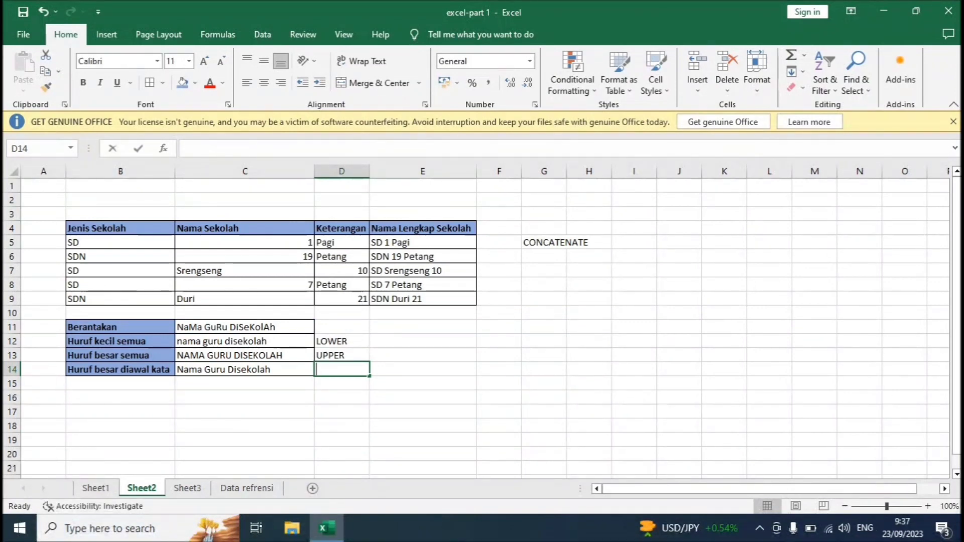
{"action": "type", "text": "PROPPER"}
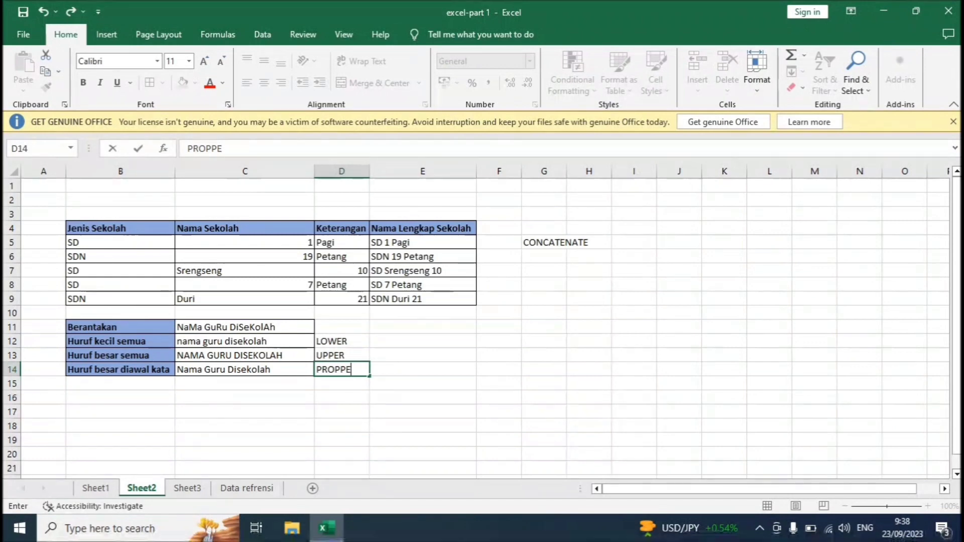
{"action": "key", "text": "BackSpace"}
{"action": "key", "text": "BackSpace"}
{"action": "type", "text": "ER"}
{"action": "key", "text": "ctrl+Return"}
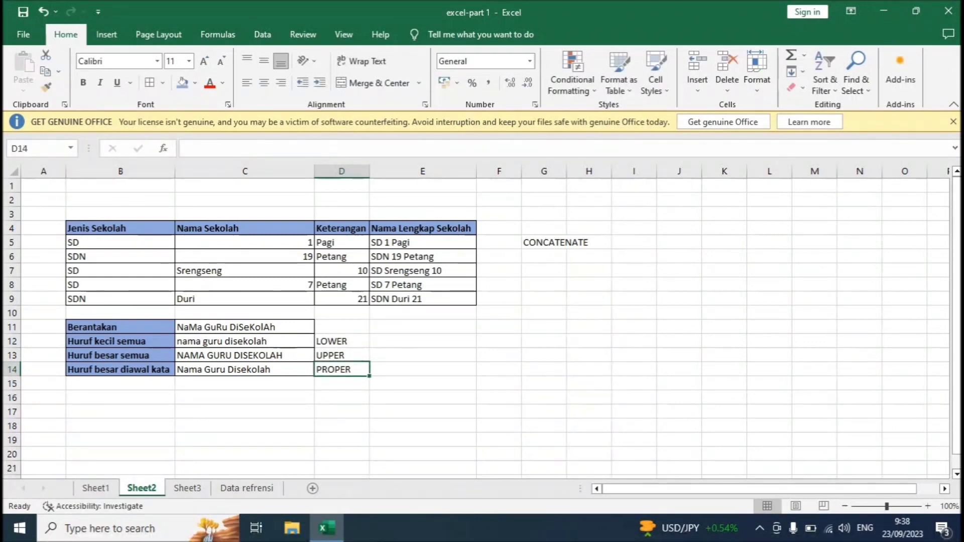
- Review the function names noted in D12:D14 and the full school name in E5
{"action": "key", "text": "Up"}
{"action": "key", "text": "Up"}
{"action": "key", "text": "Up"}
{"action": "key", "text": "Down"}
{"action": "key", "text": "Down"}
{"action": "key", "text": "Down"}
{"action": "left_click", "coordinate": [341, 356]}
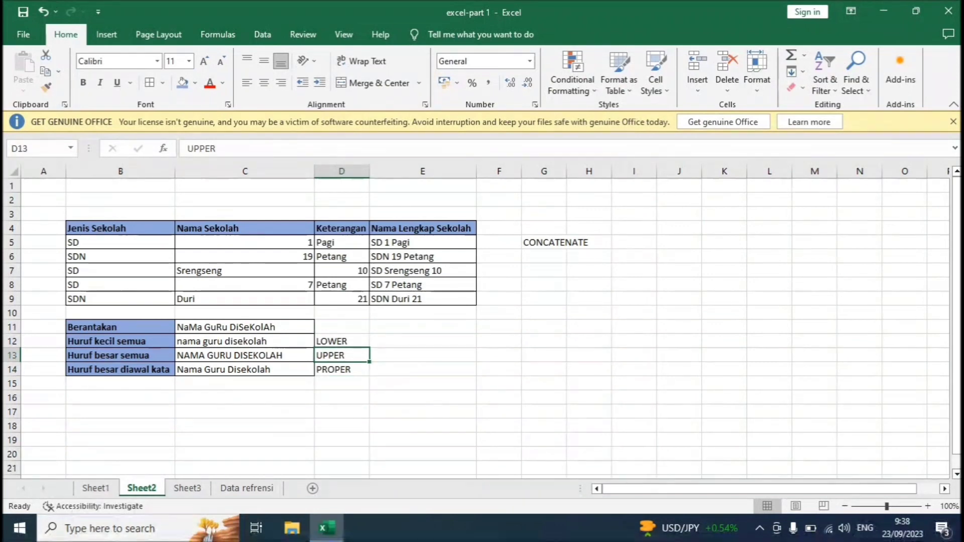
{"action": "key", "text": "Up"}
{"action": "key", "text": "Up"}
{"action": "key", "text": "Down"}
{"action": "key", "text": "Down"}
{"action": "key", "text": "Down"}
{"action": "key", "text": "Down"}
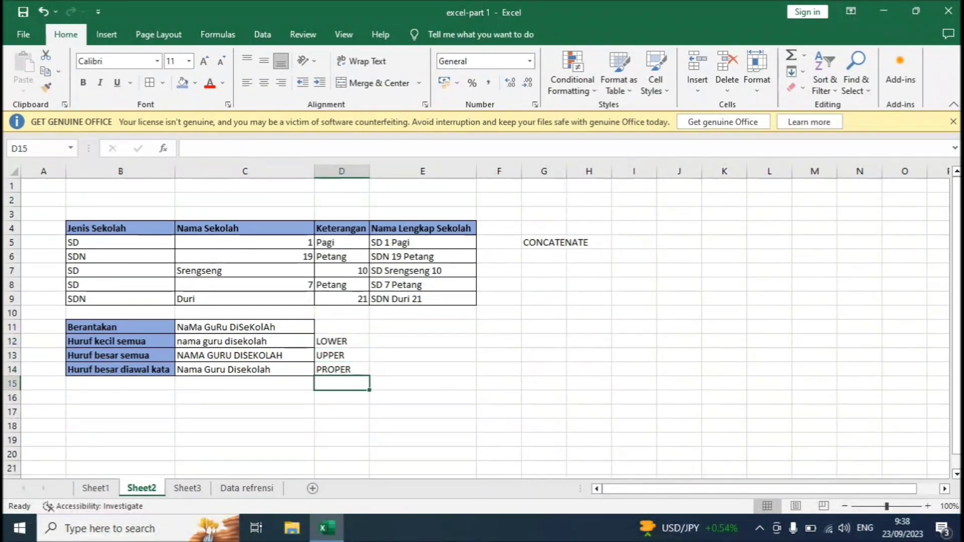
{"action": "key", "text": "Up"}
{"action": "key", "text": "Up"}
{"action": "key", "text": "Up"}
{"action": "key", "text": "Up"}
{"action": "key", "text": "Up"}
{"action": "key", "text": "Up"}
{"action": "key", "text": "Up"}
{"action": "key", "text": "Up"}
{"action": "key", "text": "Up"}
{"action": "key", "text": "Up"}
{"action": "key", "text": "Right"}
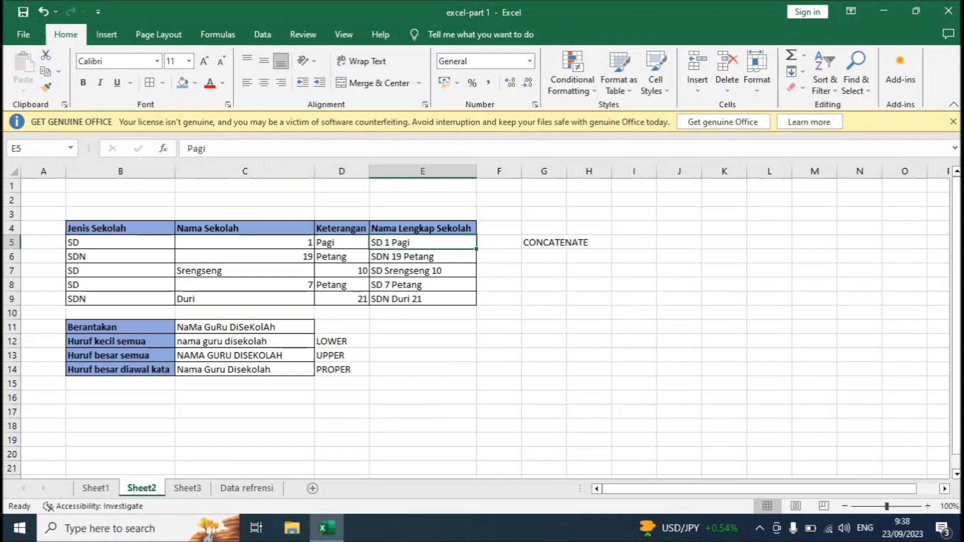
{"action": "key", "text": "Right"}
{"action": "key", "text": "Right"}
{"action": "key", "text": "Right"}
{"action": "key", "text": "Down"}
{"action": "key", "text": "Down"}
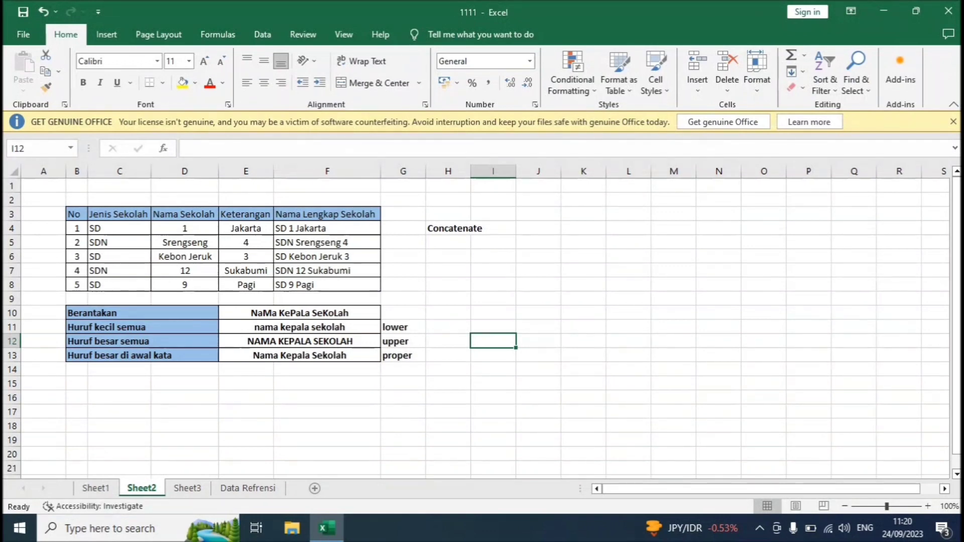
- Note the function names VLOOKUP in B13 and HLOOKUP in B14 on Sheet3
{"action": "key", "text": "ctrl+Page_Down"}
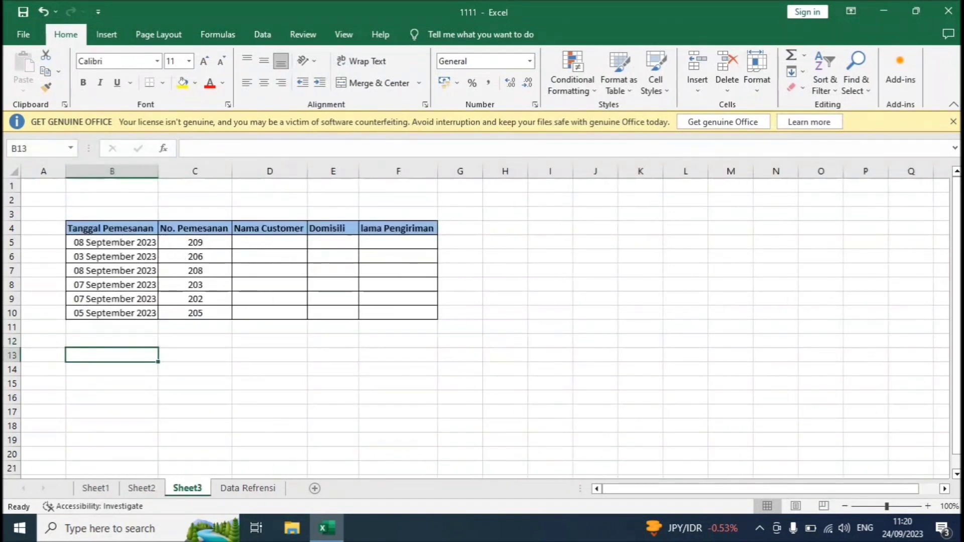
{"action": "type", "text": "VLOOKU"}
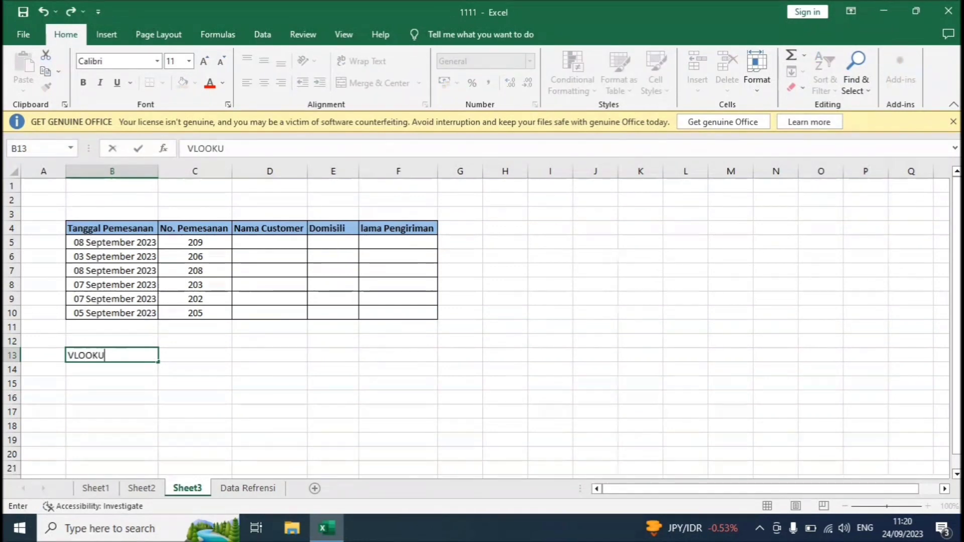
{"action": "type", "text": "P"}
{"action": "key", "text": "Return"}
{"action": "type", "text": "H"}
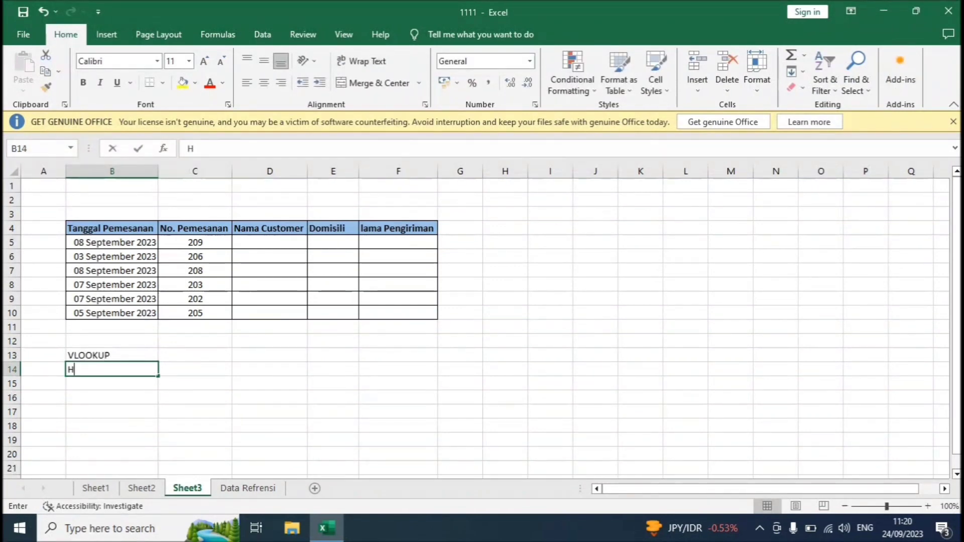
{"action": "type", "text": "LOOKUP"}
{"action": "key", "text": "Return"}
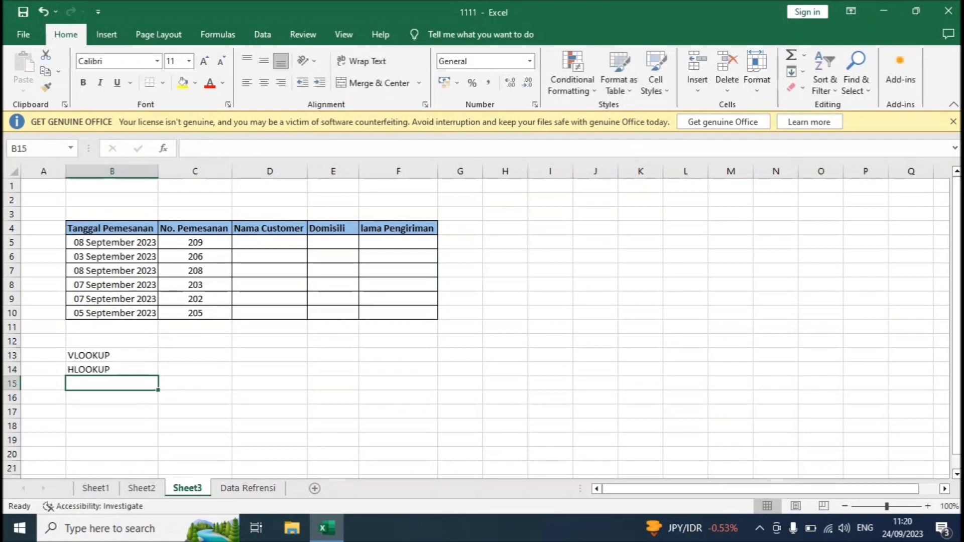
- Examine the order table's headings on Sheet3, from Tanggal Pemesanan to lama Pengiriman
{"action": "key", "text": "Up"}
{"action": "key", "text": "Up"}
{"action": "key", "text": "Up"}
{"action": "key", "text": "Up"}
{"action": "key", "text": "Up"}
{"action": "key", "text": "Up"}
{"action": "key", "text": "Up"}
{"action": "key", "text": "Up"}
{"action": "key", "text": "Up"}
{"action": "key", "text": "Up"}
{"action": "key", "text": "Up"}
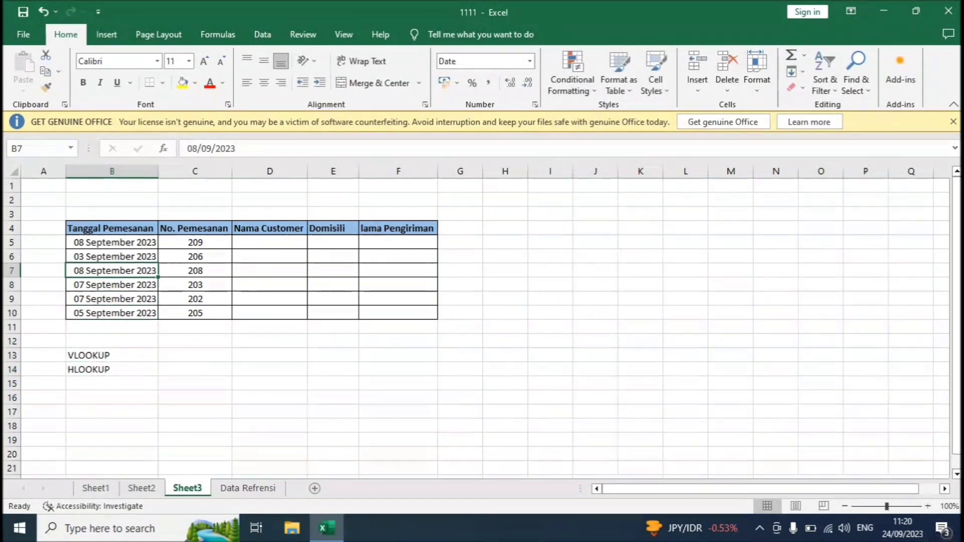
{"action": "key", "text": "Down"}
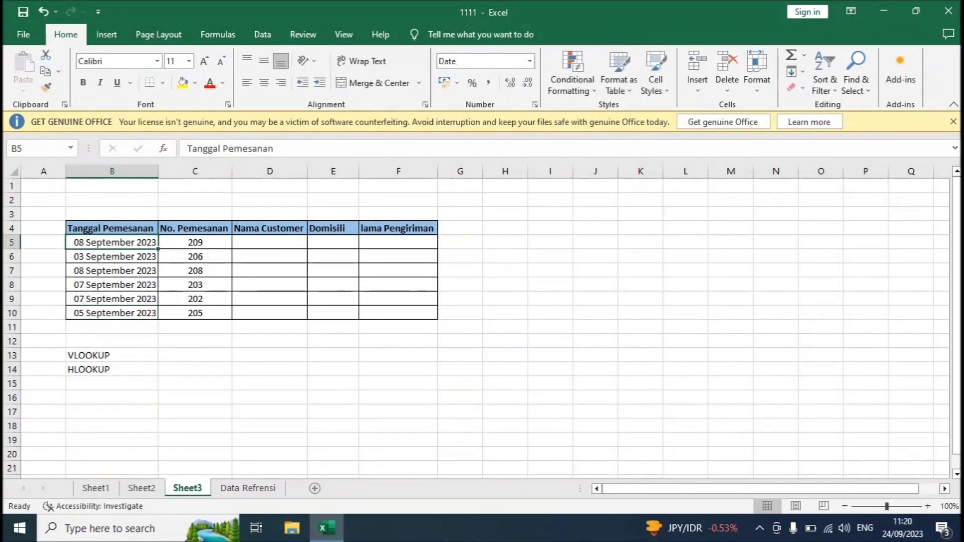
{"action": "key", "text": "Up"}
{"action": "key", "text": "Down"}
{"action": "key", "text": "Up"}
{"action": "key", "text": "Up"}
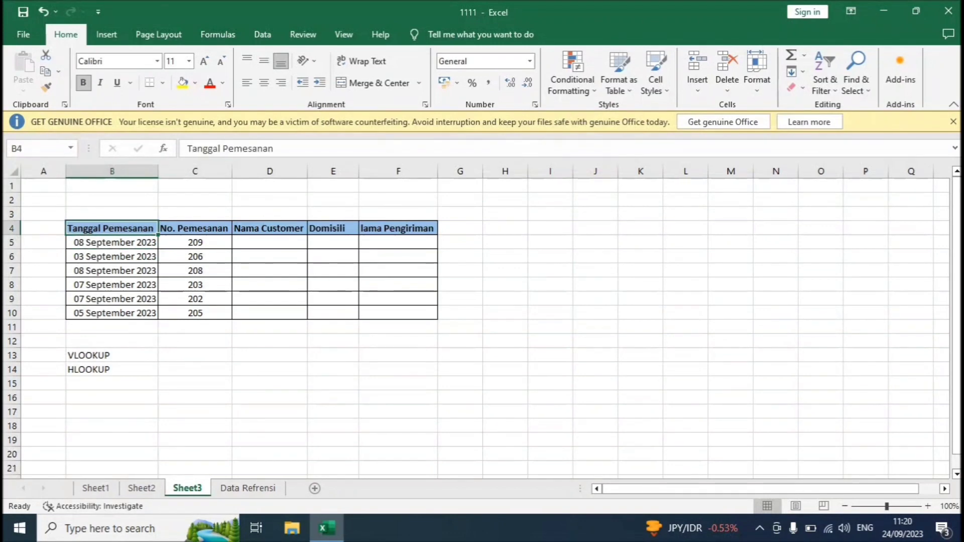
{"action": "key", "text": "Down"}
{"action": "key", "text": "Right"}
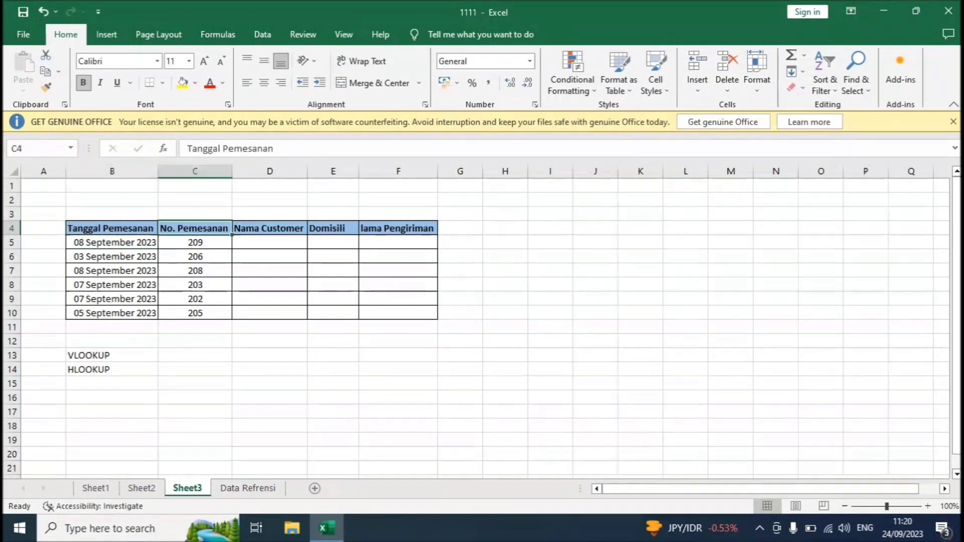
{"action": "key", "text": "Right"}
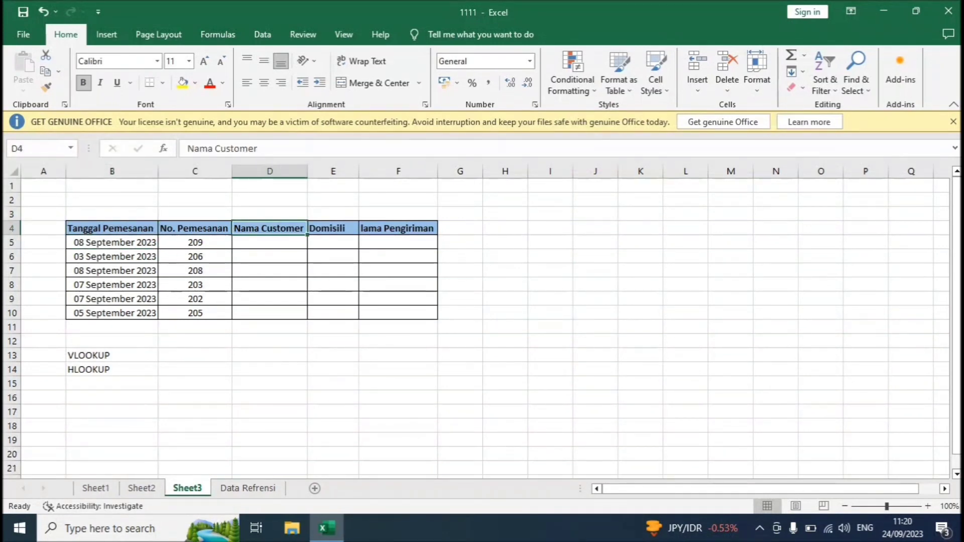
{"action": "key", "text": "Right"}
{"action": "key", "text": "Right"}
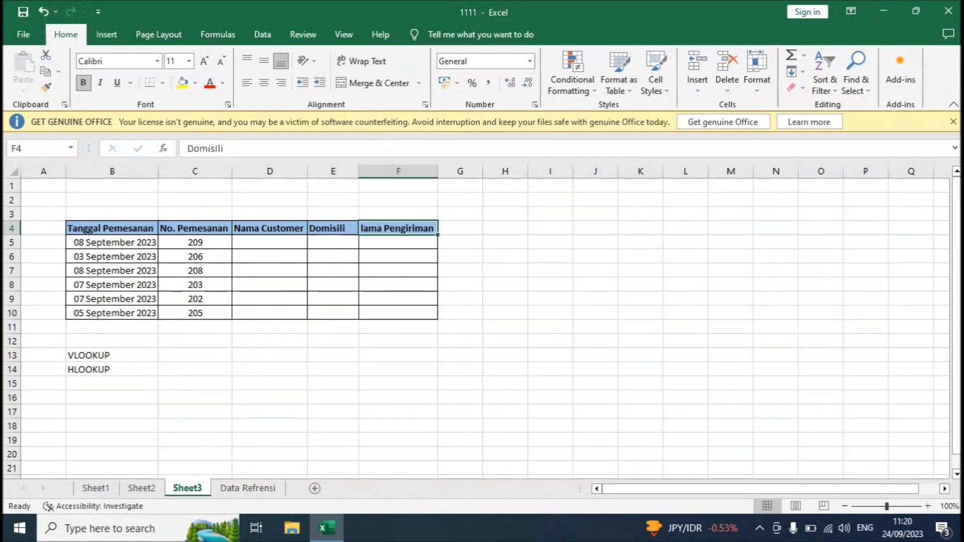
- Check which columns of the Sheet3 order table need filling in: Nama Customer, Domisili and lama Pengiriman
{"action": "key", "text": "Left"}
{"action": "key", "text": "Left"}
{"action": "key", "text": "Left"}
{"action": "key", "text": "Left"}
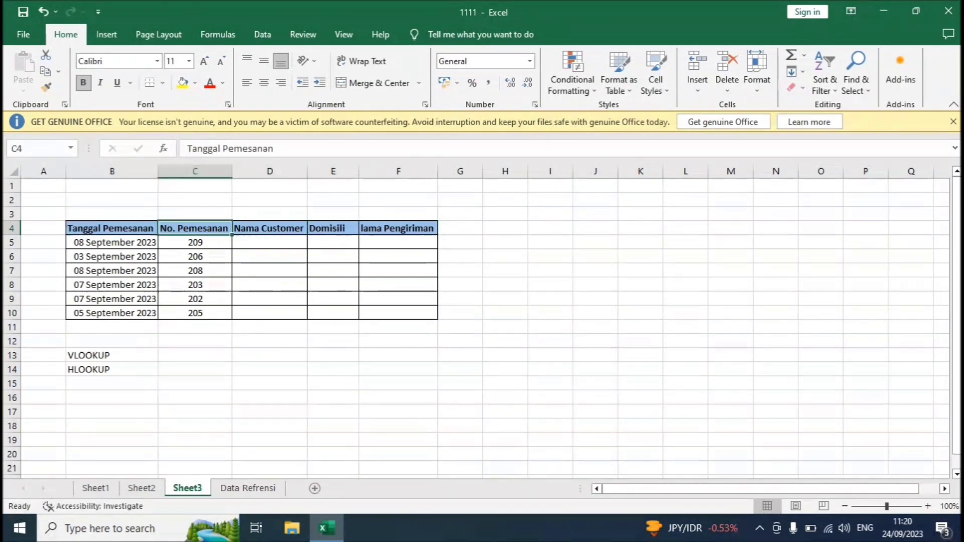
{"action": "key", "text": "Right"}
{"action": "key", "text": "Right"}
{"action": "key", "text": "Right"}
{"action": "key", "text": "Left"}
{"action": "key", "text": "Right"}
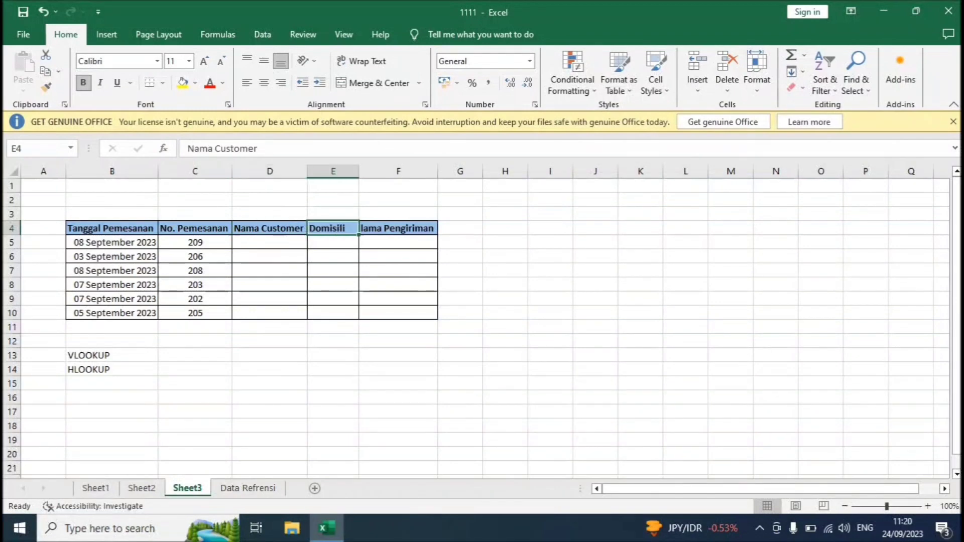
{"action": "key", "text": "Right"}
{"action": "key", "text": "Down"}
{"action": "key", "text": "Left"}
{"action": "key", "text": "Left"}
{"action": "key", "text": "Right"}
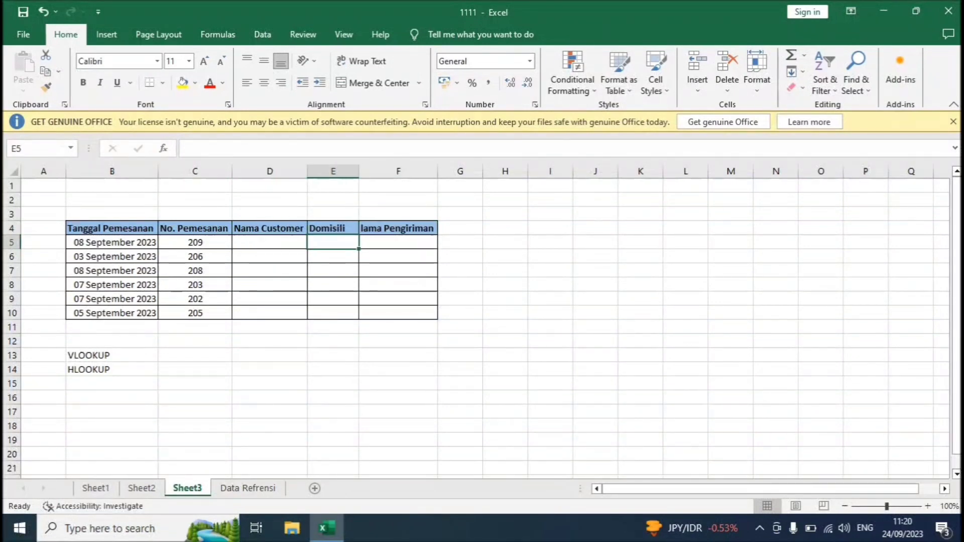
{"action": "key", "text": "Left"}
{"action": "key", "text": "Right"}
{"action": "key", "text": "Right"}
{"action": "key", "text": "Left"}
{"action": "key", "text": "Left"}
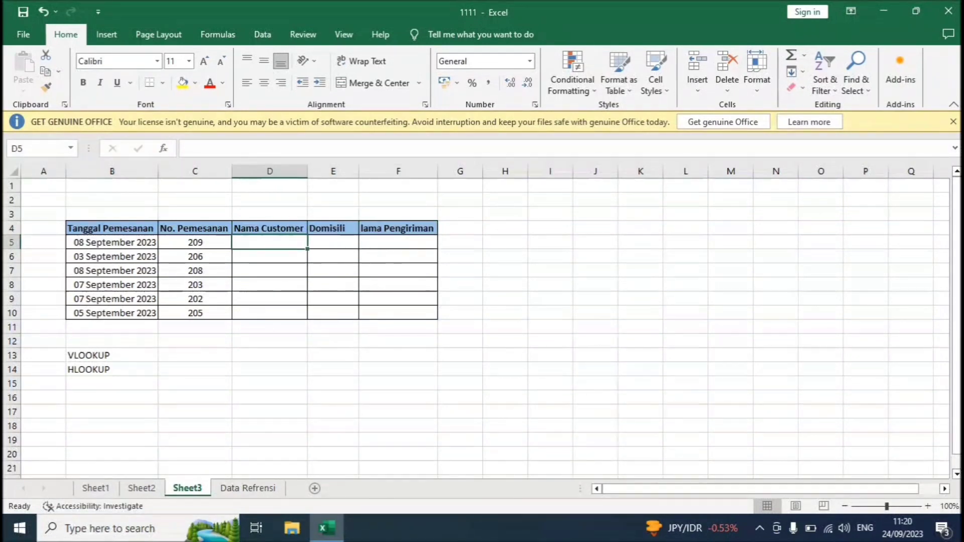
{"action": "key", "text": "Right"}
{"action": "key", "text": "Right"}
{"action": "key", "text": "Left"}
{"action": "key", "text": "Left"}
- Examine the customer reference table and its headings on the Data Refrensi sheet
{"action": "key", "text": "ctrl+Page_Down"}
{"action": "key", "text": "Up"}
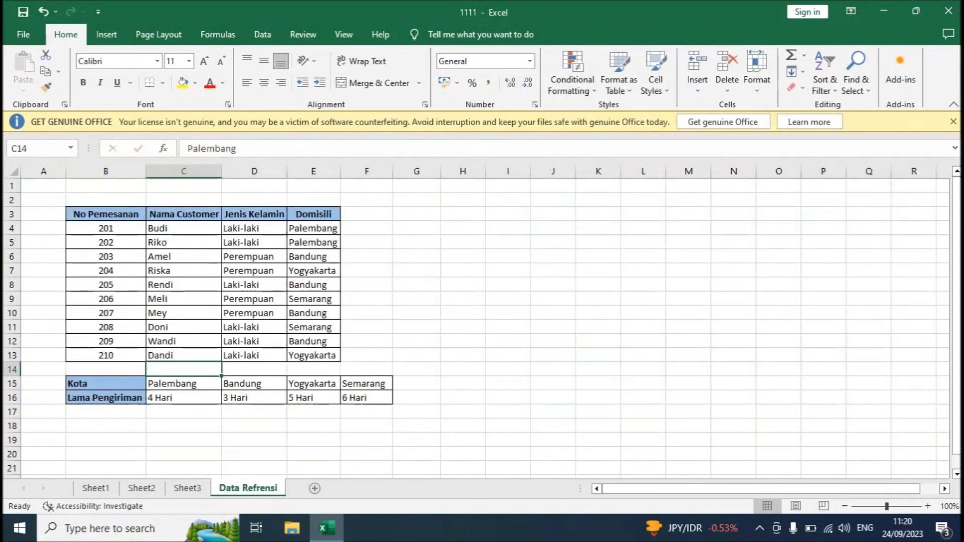
{"action": "key", "text": "Up"}
{"action": "key", "text": "Up"}
{"action": "key", "text": "Up"}
{"action": "key", "text": "Up"}
{"action": "key", "text": "Up"}
{"action": "key", "text": "Up"}
{"action": "key", "text": "Up"}
{"action": "key", "text": "Up"}
{"action": "key", "text": "Up"}
{"action": "key", "text": "Up"}
{"action": "key", "text": "Up"}
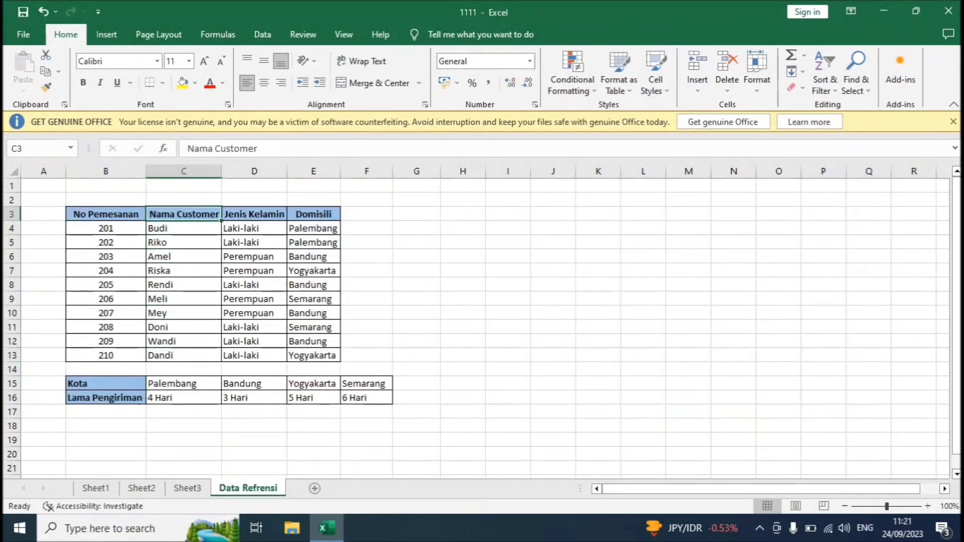
{"action": "key", "text": "Right"}
{"action": "key", "text": "Left"}
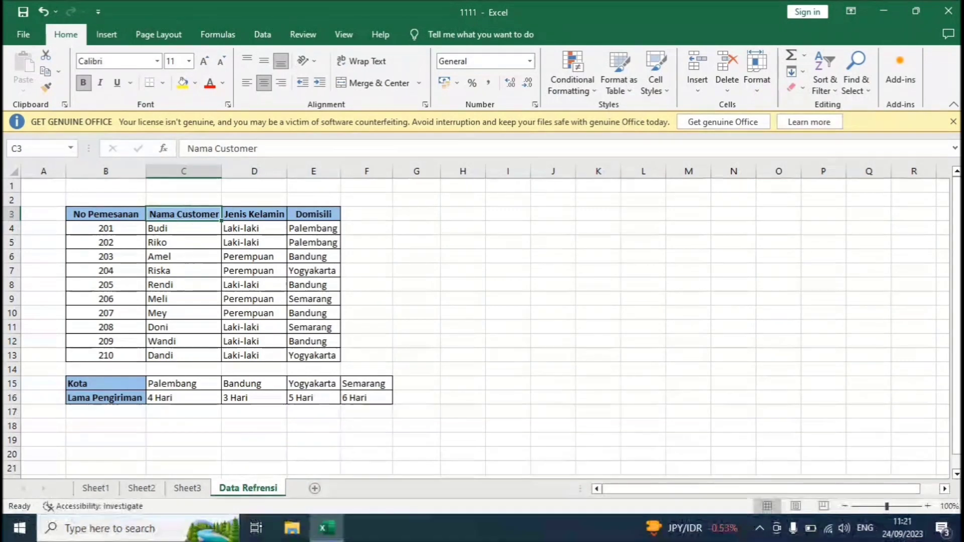
- Select the whole customer reference table B3:E13 to see its extent
{"action": "key", "text": "Left"}
{"action": "key", "text": "shift+Down"}
{"action": "key", "text": "shift+Down"}
{"action": "key", "text": "shift+Down"}
{"action": "key", "text": "shift+Down"}
{"action": "key", "text": "shift+Down"}
{"action": "key", "text": "shift+Down"}
{"action": "key", "text": "shift+Down"}
{"action": "key", "text": "shift+Down"}
{"action": "key", "text": "shift+Down"}
{"action": "key", "text": "shift+Down"}
{"action": "key", "text": "shift+Right"}
{"action": "key", "text": "shift+Right"}
{"action": "key", "text": "shift+Right"}
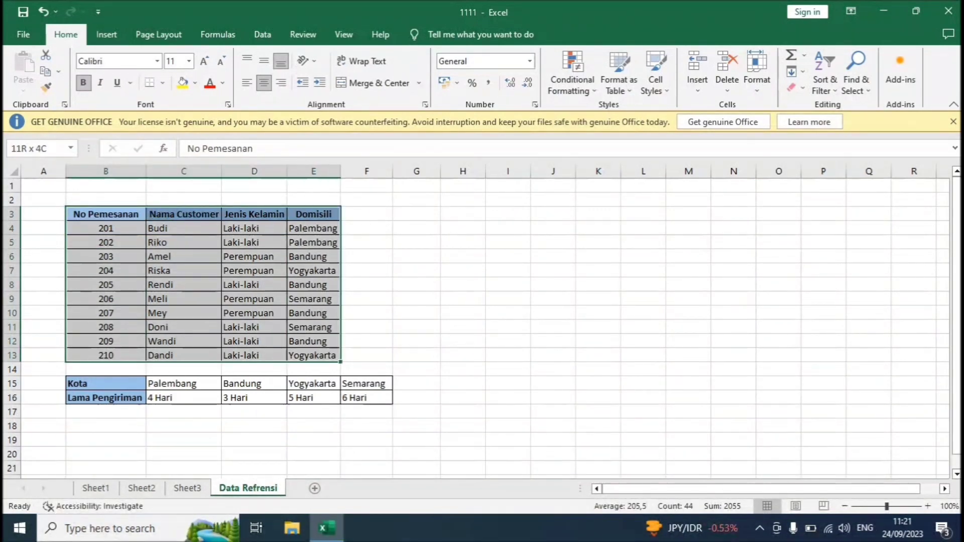
- Read through the No Pemesanan column of the reference table to see how its records run vertically
{"action": "key", "text": "Left"}
{"action": "key", "text": "Down"}
{"action": "key", "text": "Right"}
{"action": "key", "text": "Down"}
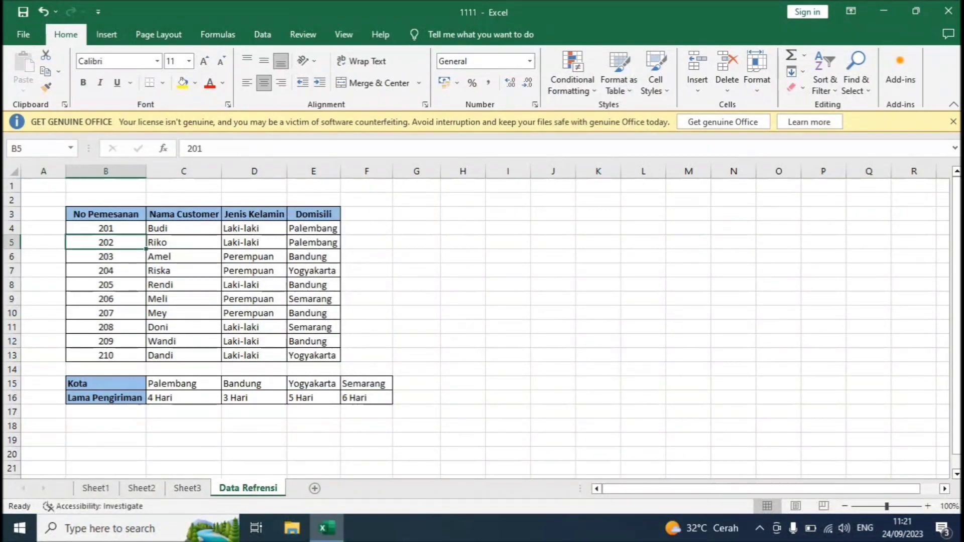
{"action": "key", "text": "Up"}
{"action": "key", "text": "Up"}
{"action": "key", "text": "Up"}
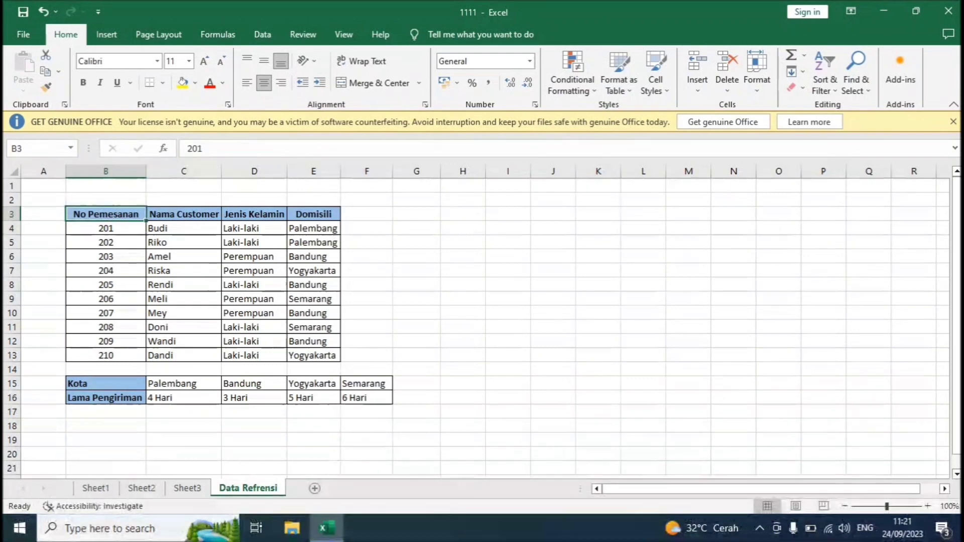
{"action": "key", "text": "Down"}
{"action": "key", "text": "Up"}
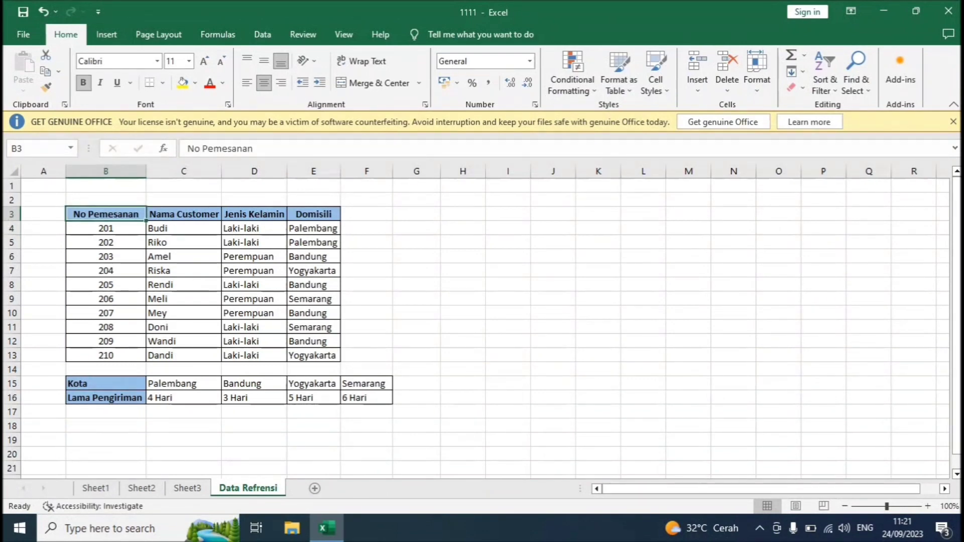
{"action": "key", "text": "Down"}
{"action": "key", "text": "Down"}
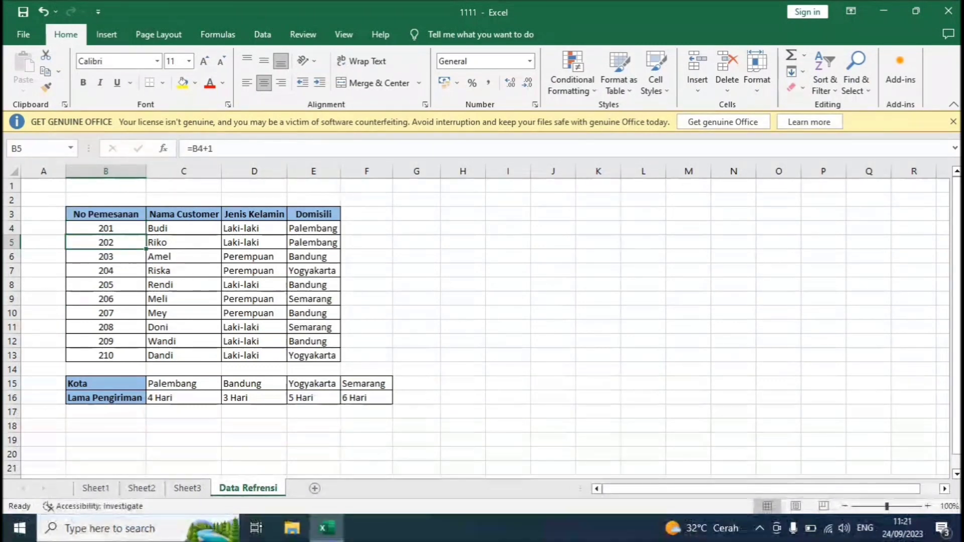
{"action": "key", "text": "Down"}
{"action": "key", "text": "Down"}
{"action": "key", "text": "Down"}
{"action": "key", "text": "Down"}
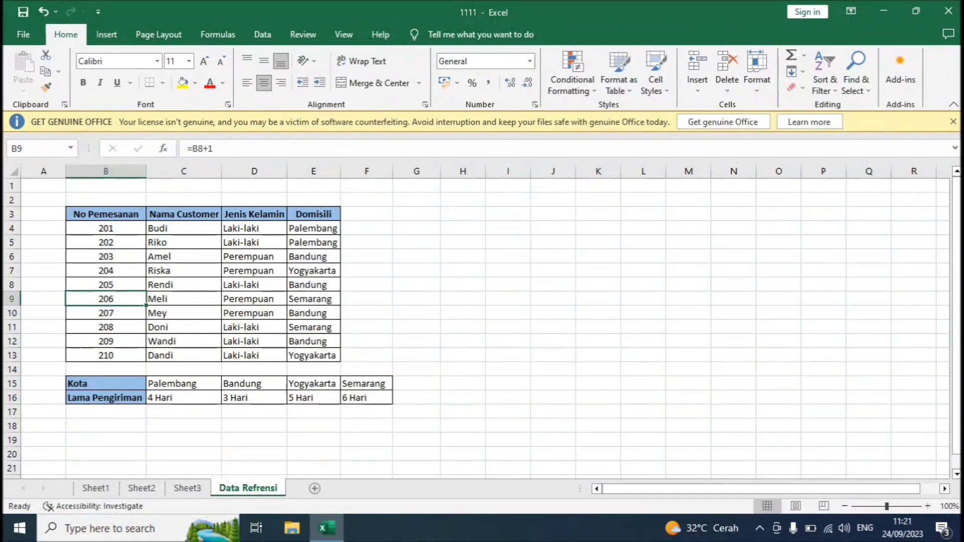
- Highlight the delivery time table B15:F16 and examine its Kota and Lama Pengiriman labels
{"action": "left_click", "coordinate": [106, 313]}
{"action": "left_click", "coordinate": [106, 384]}
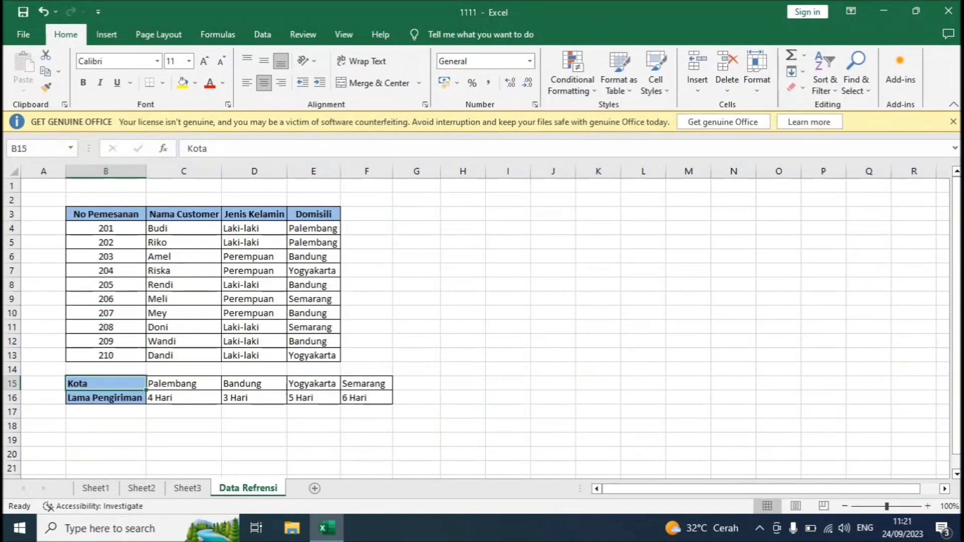
{"action": "left_click_drag", "start_coordinate": [106, 384], "coordinate": [367, 398]}
{"action": "left_click", "coordinate": [106, 398]}
{"action": "left_click", "coordinate": [106, 383]}
{"action": "left_click", "coordinate": [106, 398]}
{"action": "left_click", "coordinate": [43, 383]}
{"action": "left_click", "coordinate": [106, 383]}
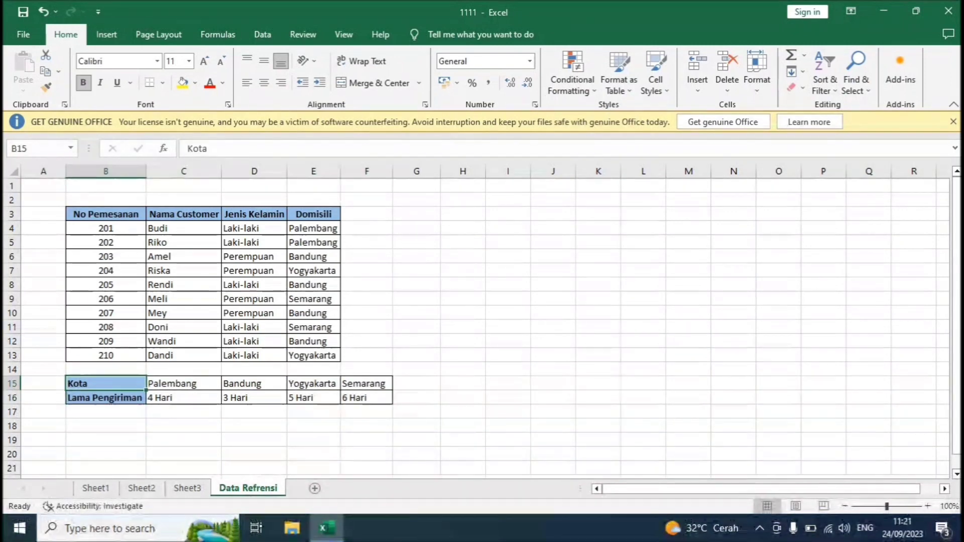
- Compare the Kota row with the Lama Pengiriman row to see how the delivery table runs horizontally
{"action": "left_click", "coordinate": [106, 398]}
{"action": "left_click", "coordinate": [106, 384]}
{"action": "left_click", "coordinate": [106, 398]}
{"action": "left_click", "coordinate": [106, 384]}
{"action": "left_click", "coordinate": [106, 398]}
{"action": "left_click", "coordinate": [106, 383]}
{"action": "left_click", "coordinate": [106, 398]}
{"action": "left_click", "coordinate": [106, 384]}
{"action": "left_click", "coordinate": [106, 398]}
{"action": "left_click", "coordinate": [184, 397]}
{"action": "left_click", "coordinate": [183, 384]}
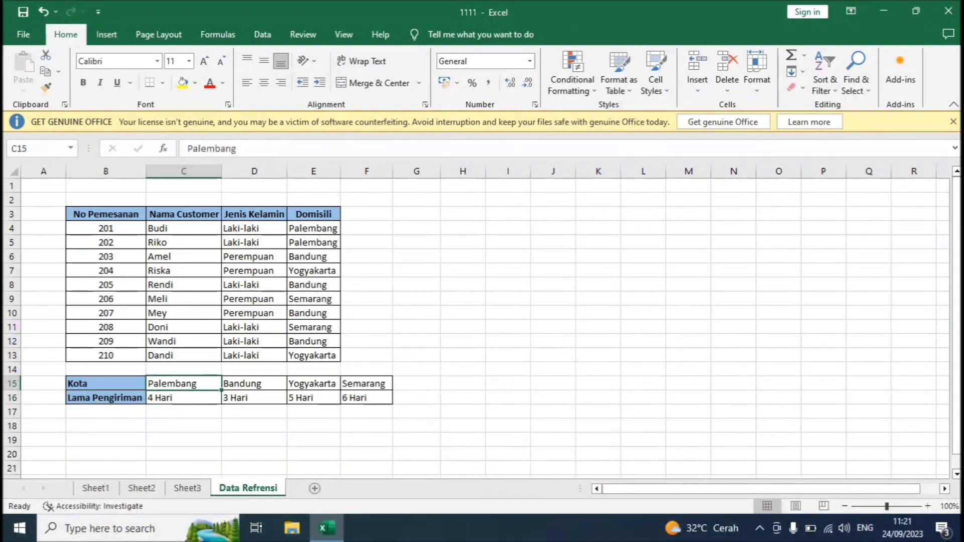
{"action": "left_click", "coordinate": [106, 384]}
{"action": "left_click", "coordinate": [184, 384]}
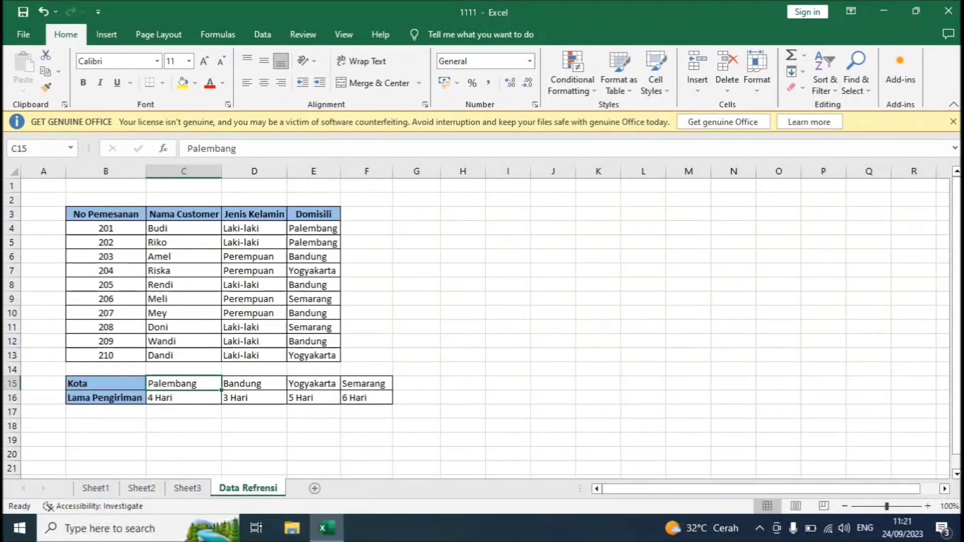
- Check the Nama Customer column on Sheet3 against the No Pemesanan and Nama Customer columns of Data Refrensi
{"action": "key", "text": "ctrl+Page_Up"}
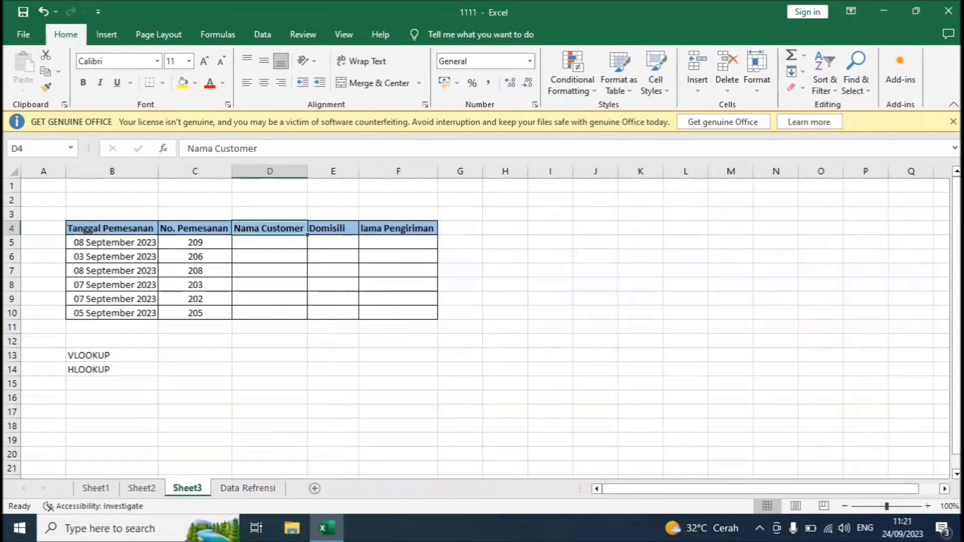
{"action": "left_click", "coordinate": [270, 242]}
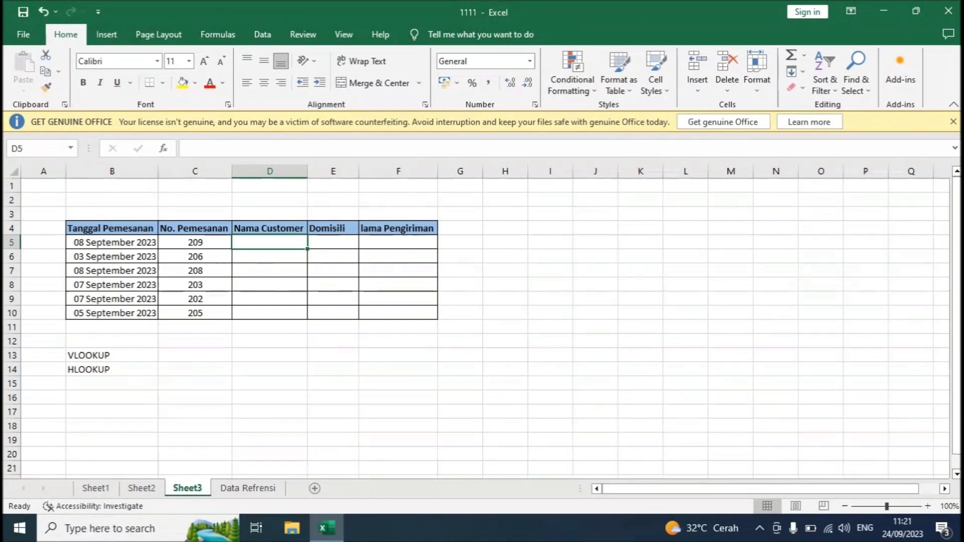
{"action": "key", "text": "ctrl+Page_Down"}
{"action": "key", "text": "Down"}
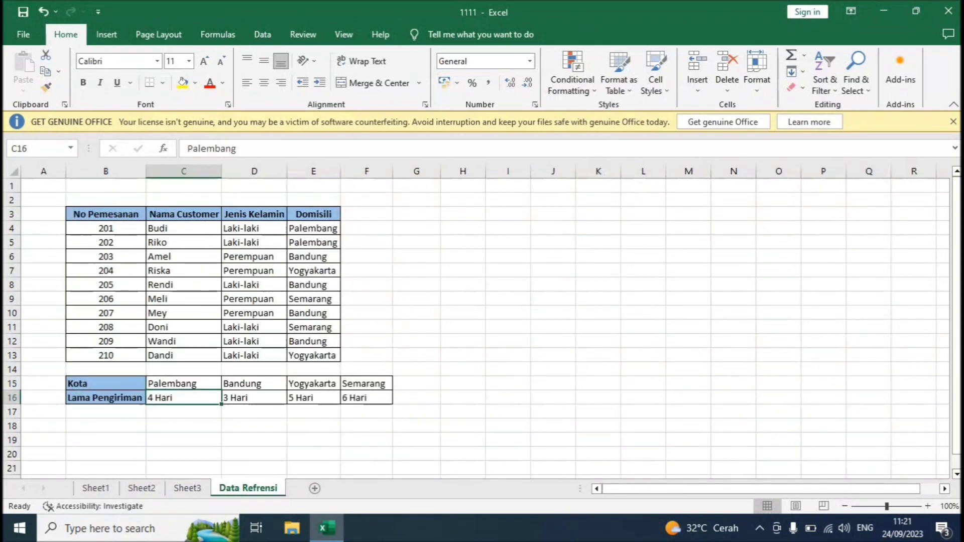
{"action": "key", "text": "Up"}
{"action": "key", "text": "Up"}
{"action": "key", "text": "Up"}
{"action": "key", "text": "Up"}
{"action": "key", "text": "Up"}
{"action": "key", "text": "Up"}
{"action": "key", "text": "Up"}
{"action": "key", "text": "Up"}
{"action": "key", "text": "Up"}
{"action": "key", "text": "Up"}
{"action": "key", "text": "Up"}
{"action": "key", "text": "Up"}
{"action": "key", "text": "Up"}
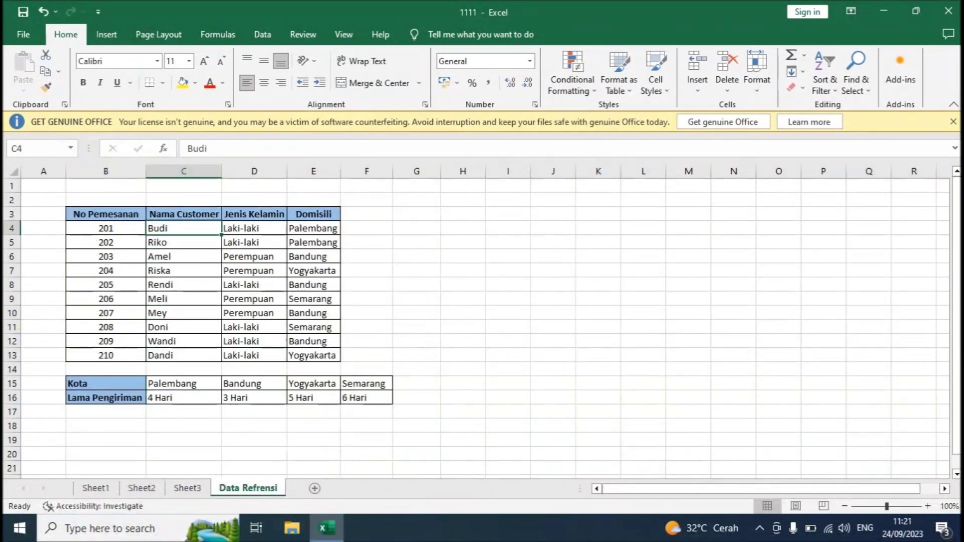
{"action": "key", "text": "Left"}
{"action": "key", "text": "Down"}
{"action": "key", "text": "Right"}
- Return from Data Refrensi to the order table on Sheet3
{"action": "key", "text": "ctrl+Page_Up"}
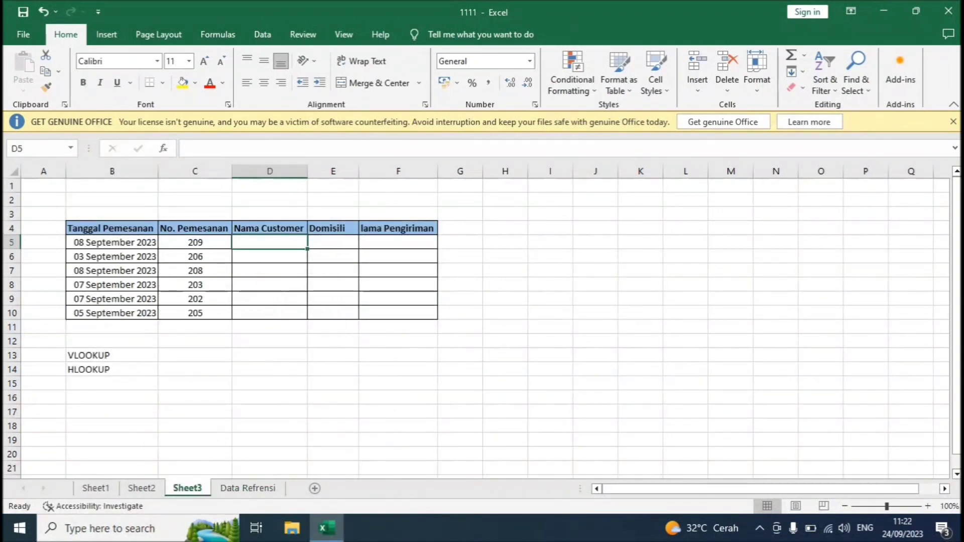
{"action": "type", "text": "=VLOO"}
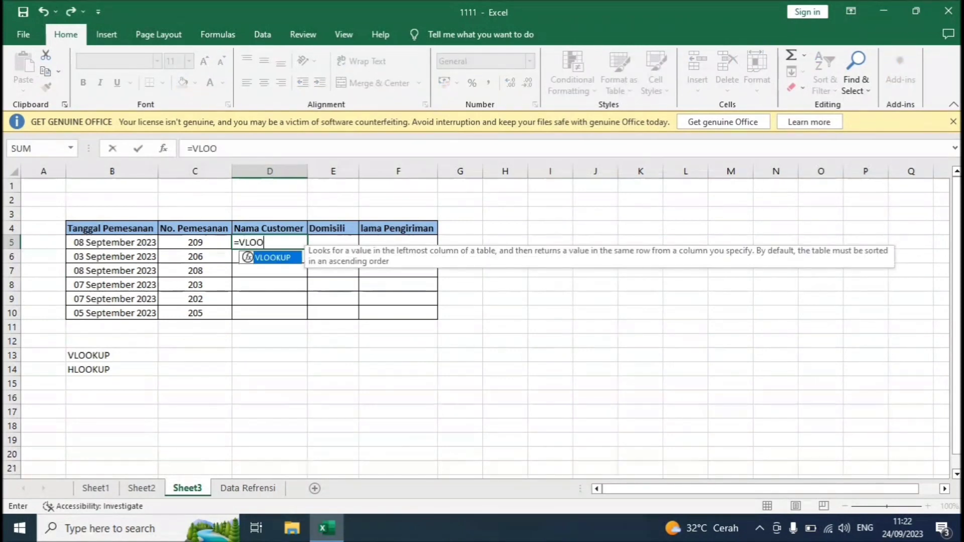
{"action": "type", "text": "KUP"}
{"action": "left_click", "coordinate": [596, 313], "text": "shift"}
{"action": "type", "text": "("}
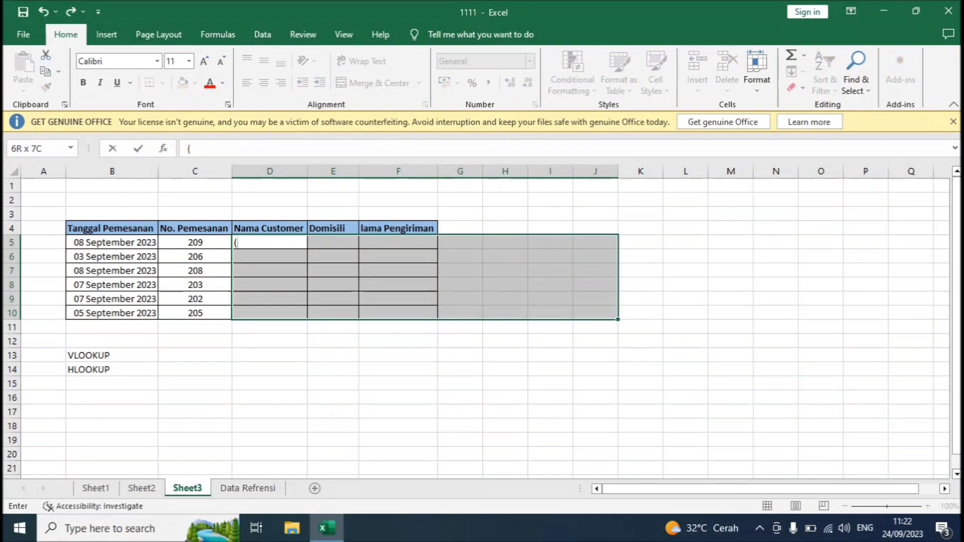
{"action": "key", "text": "Escape"}
- Start a VLOOKUP formula in Nama Customer cell D5 with the order number in C5 as the lookup value
{"action": "left_click", "coordinate": [270, 242]}
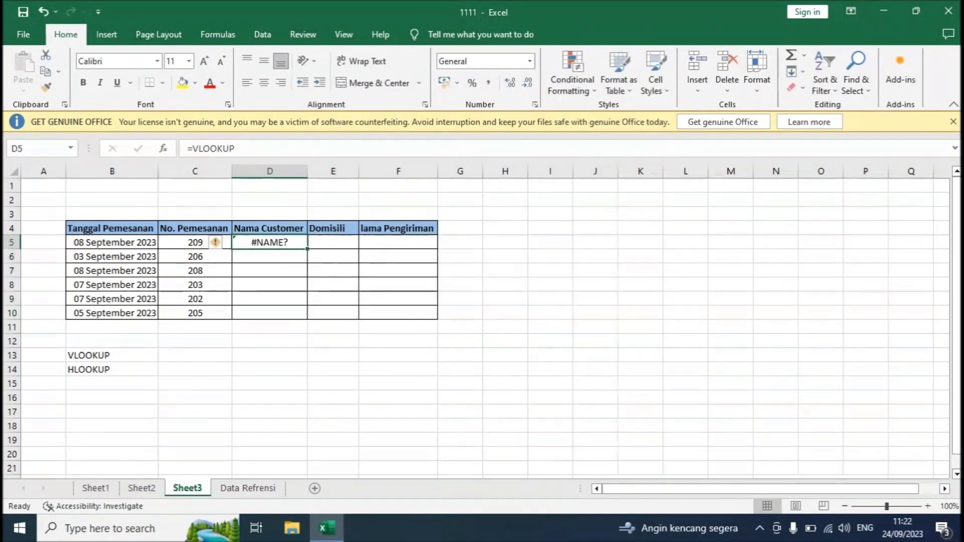
{"action": "type", "text": "=VLO"}
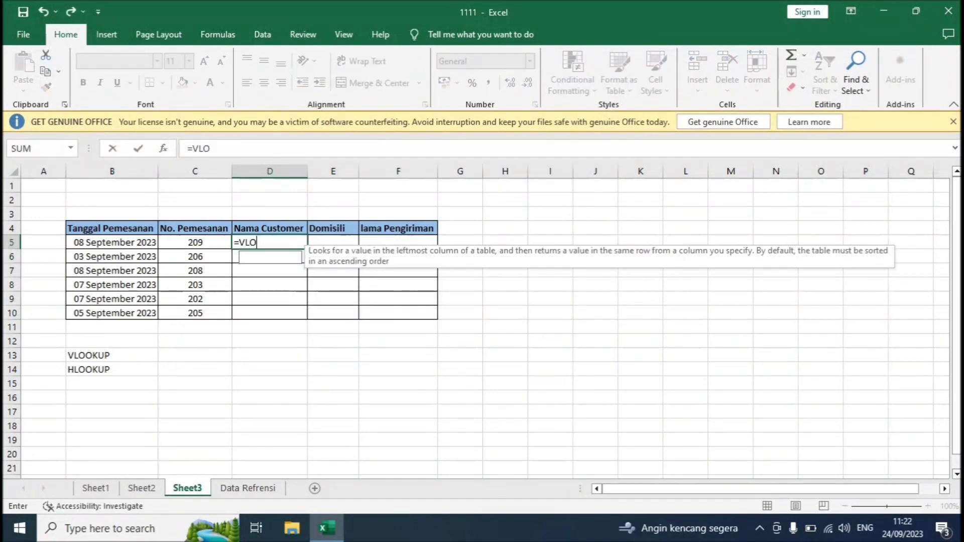
{"action": "type", "text": "OKUP"}
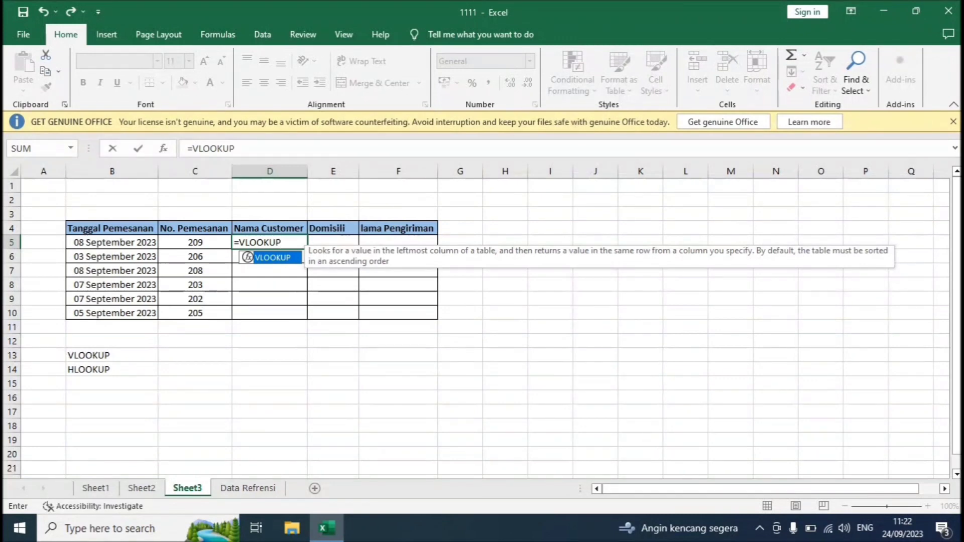
{"action": "type", "text": "("}
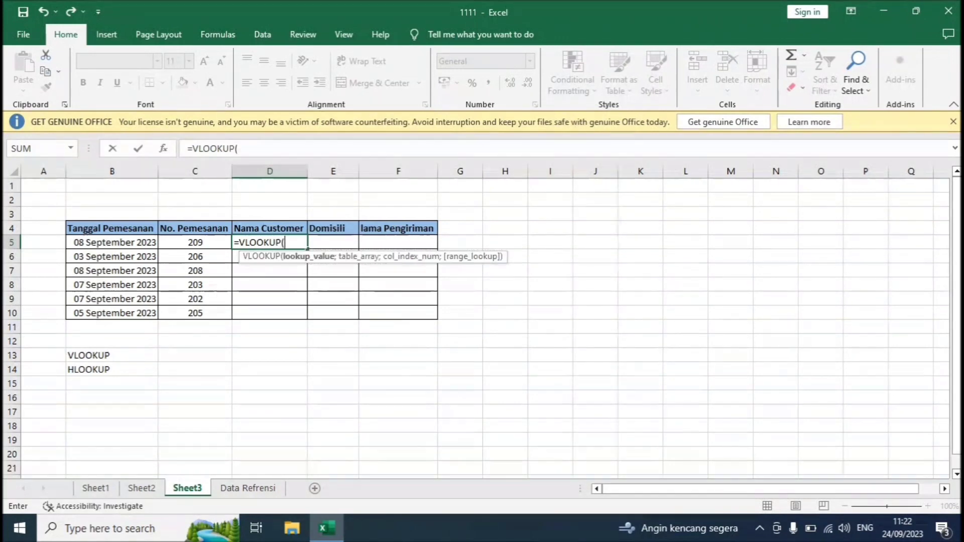
{"action": "left_click", "coordinate": [195, 243]}
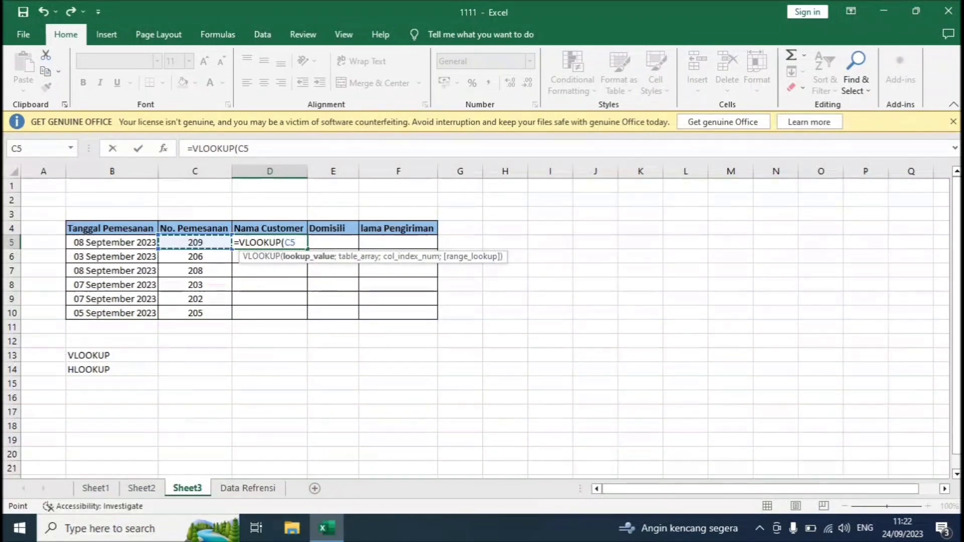
{"action": "type", "text": ";"}
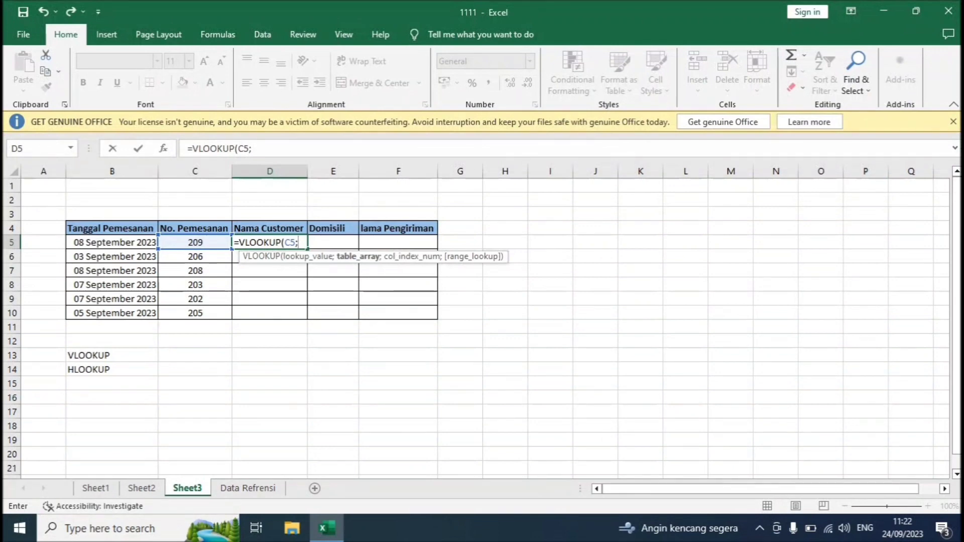
- Complete the D5 formula with the absolute table range 'Data Refrensi'!$B$3:$E$13, column index 2 and range lookup 0
{"action": "key", "text": "ctrl+Page_Down"}
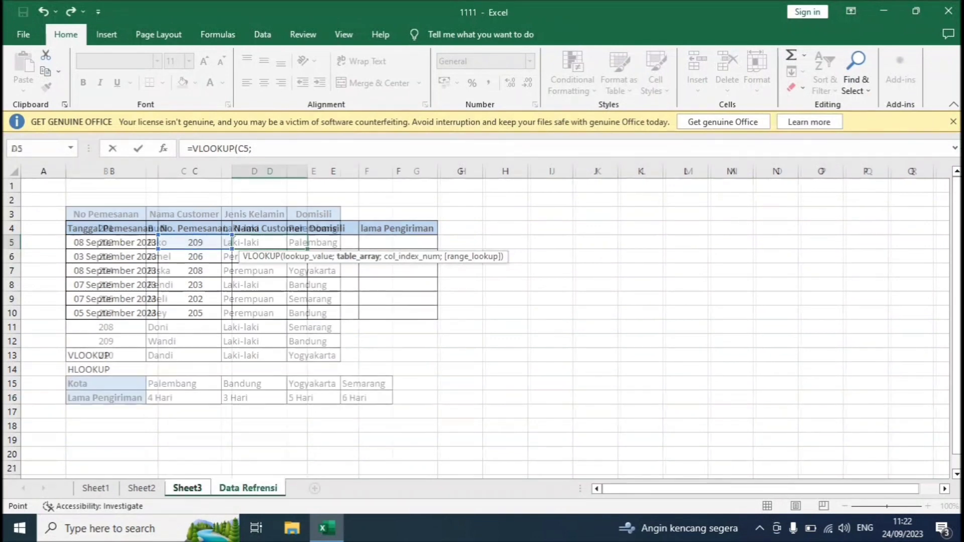
{"action": "left_click_drag", "start_coordinate": [108, 215], "coordinate": [338, 359]}
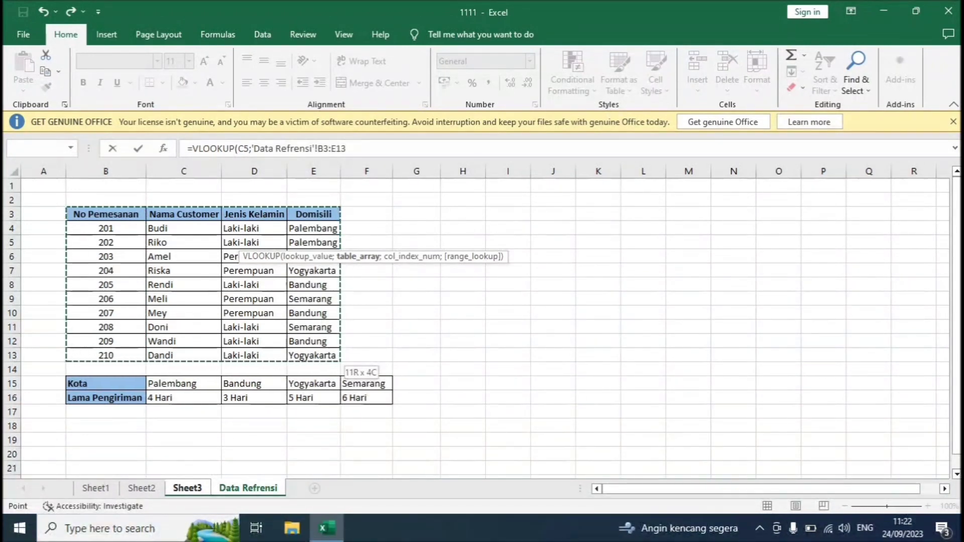
{"action": "key", "text": "F4"}
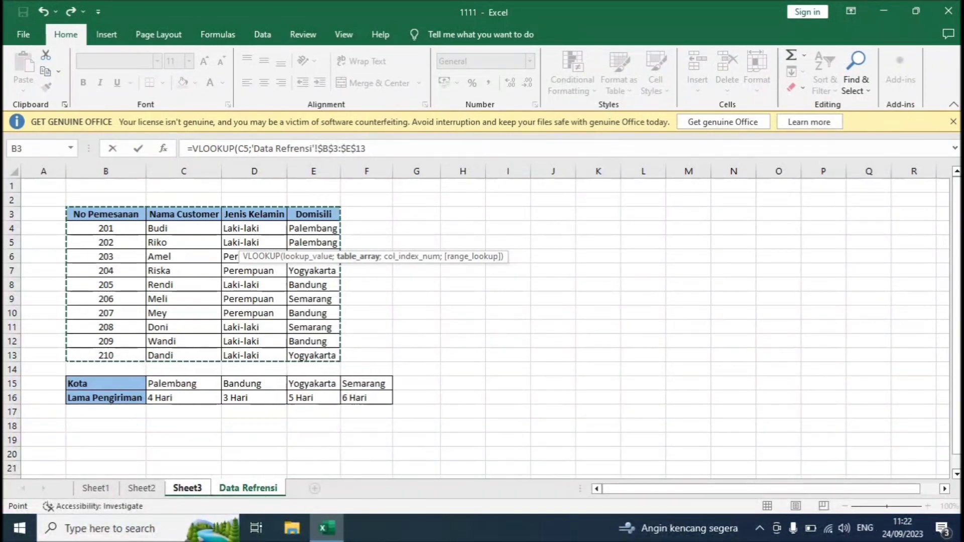
{"action": "type", "text": ";"}
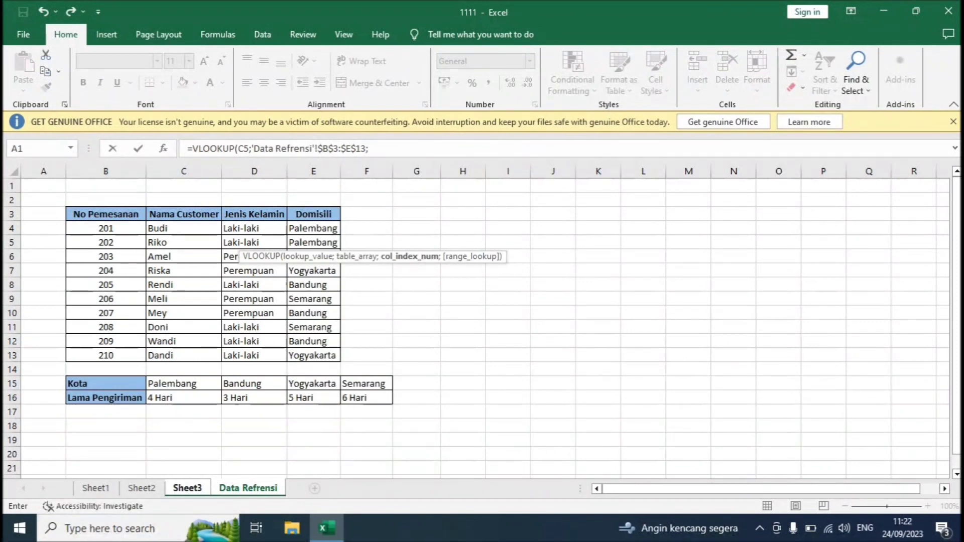
{"action": "type", "text": "2;"}
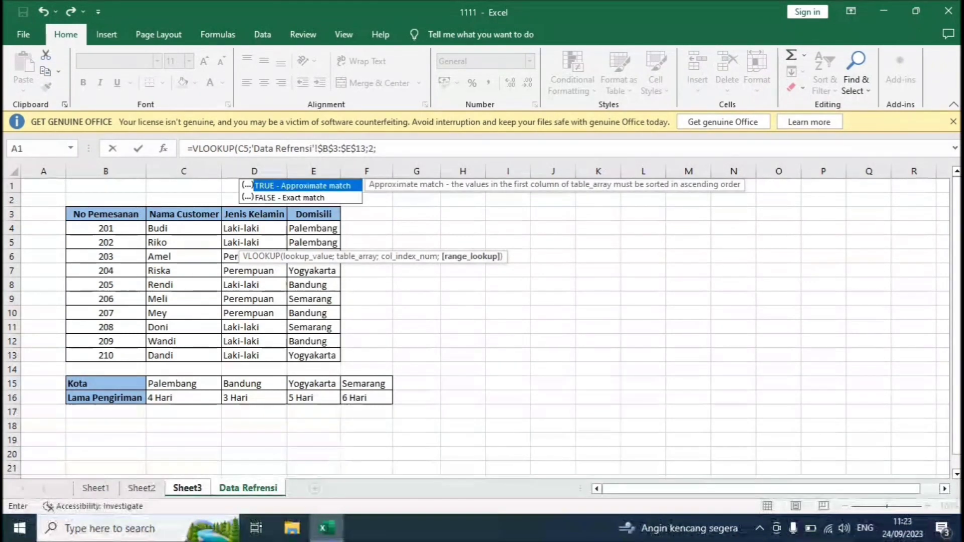
{"action": "type", "text": "0)"}
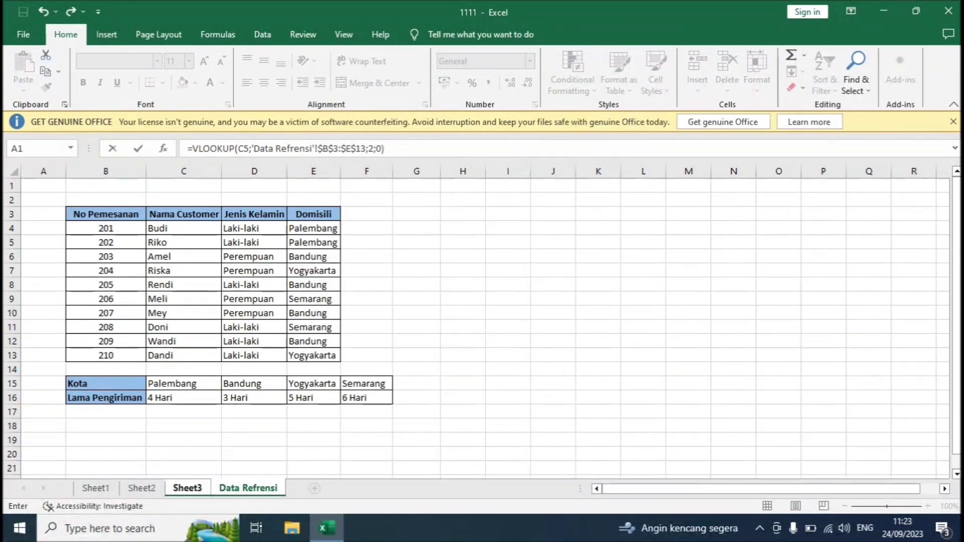
{"action": "key", "text": "Return"}
{"action": "left_click", "coordinate": [270, 242]}
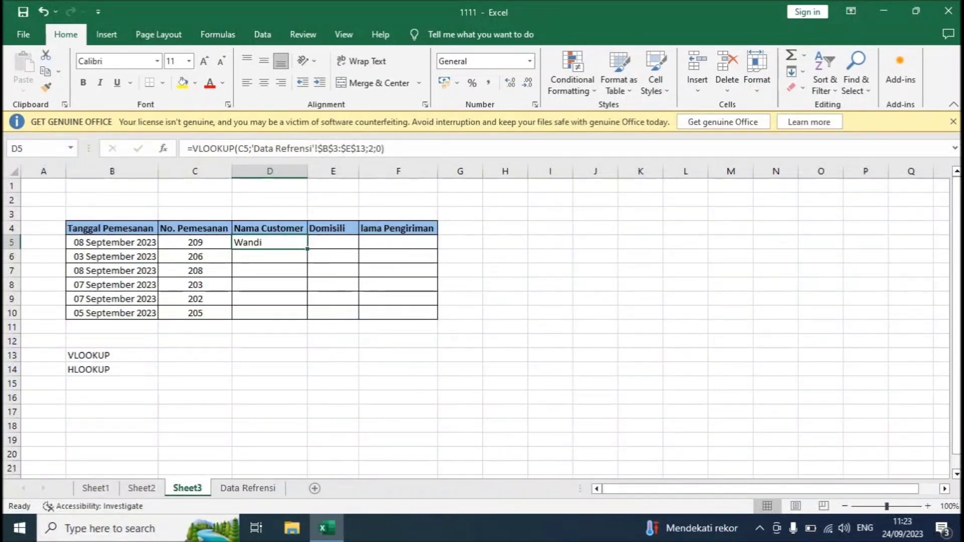
- Check the customer names on Data Refrensi and fill the Nama Customer formula from D5 down to D10 on Sheet3
{"action": "key", "text": "ctrl+Page_Down"}
{"action": "key", "text": "Down"}
{"action": "key", "text": "Down"}
{"action": "key", "text": "Down"}
{"action": "key", "text": "Down"}
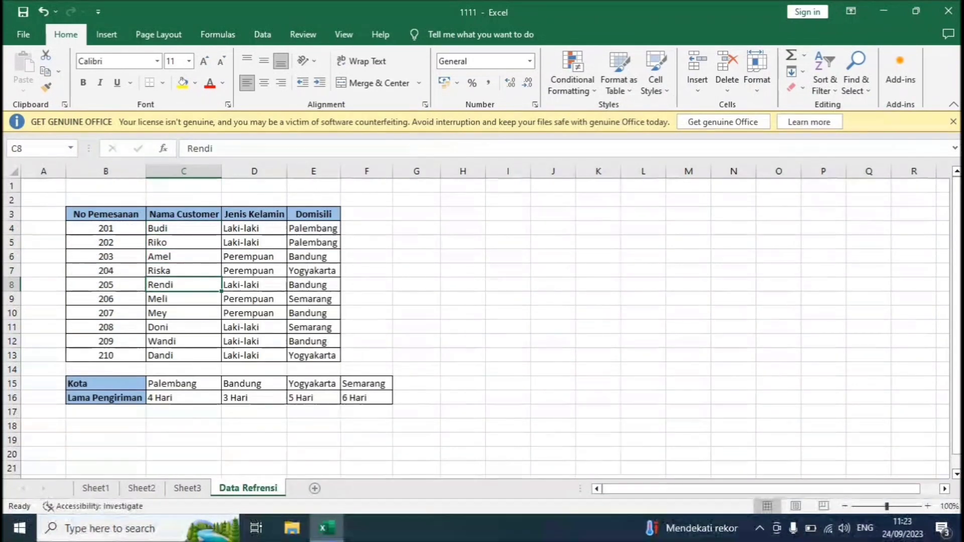
{"action": "key", "text": "ctrl+Page_Up"}
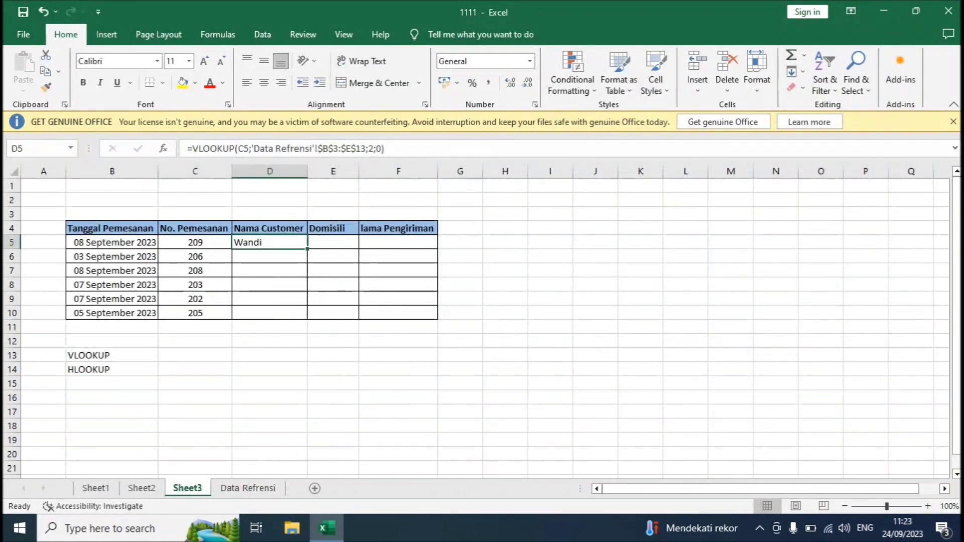
{"action": "left_click_drag", "start_coordinate": [307, 249], "coordinate": [307, 318]}
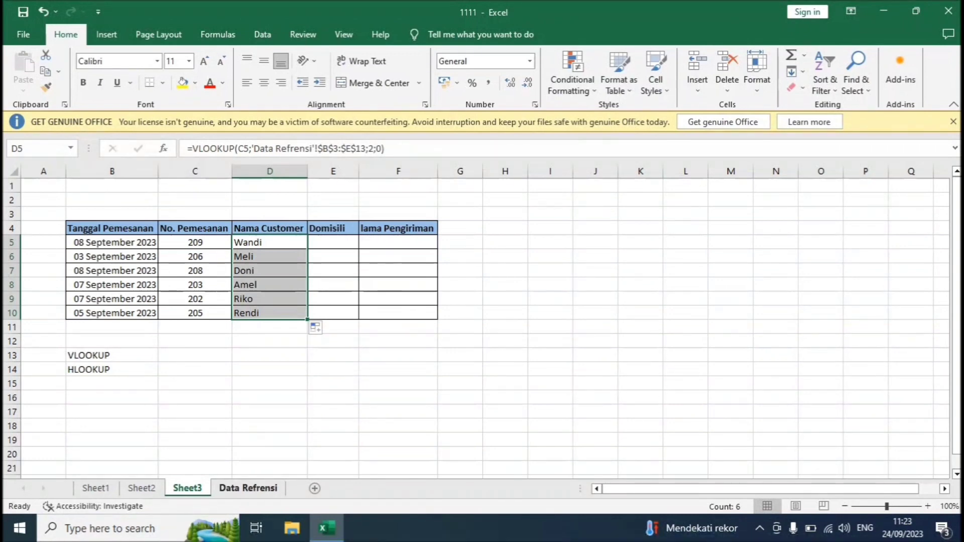
- Start a VLOOKUP formula in Domisili cell E5 on Sheet3 with the order number in C5 as the lookup value
{"action": "left_click", "coordinate": [248, 488]}
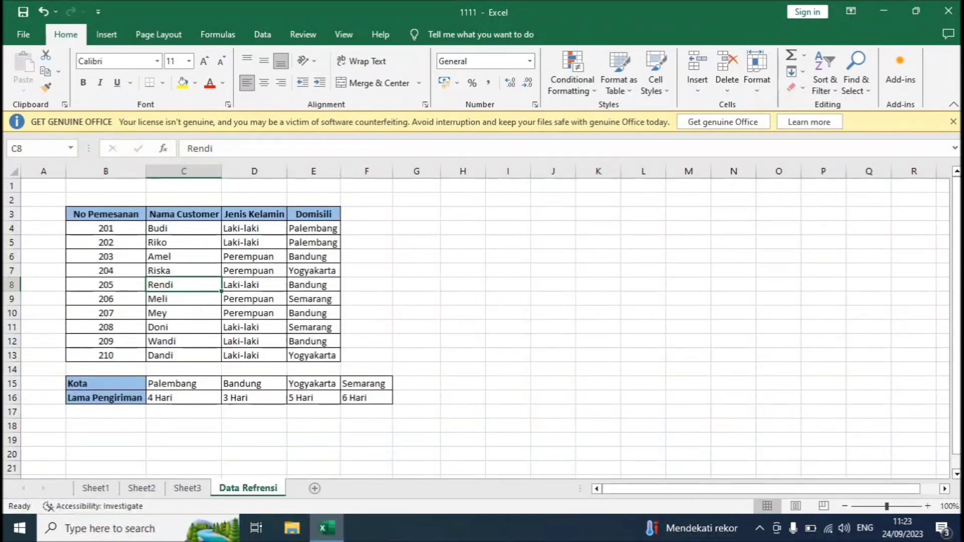
{"action": "left_click", "coordinate": [187, 488]}
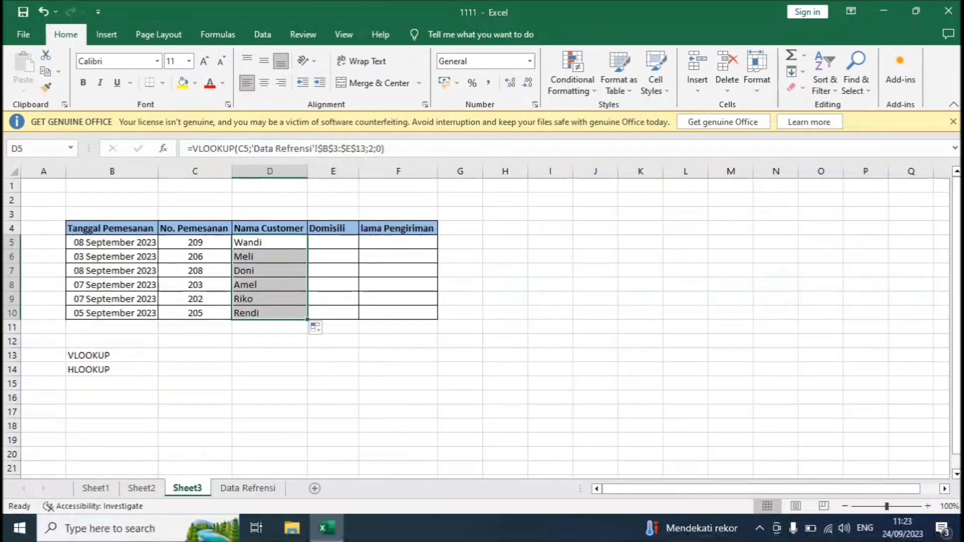
{"action": "left_click", "coordinate": [333, 242]}
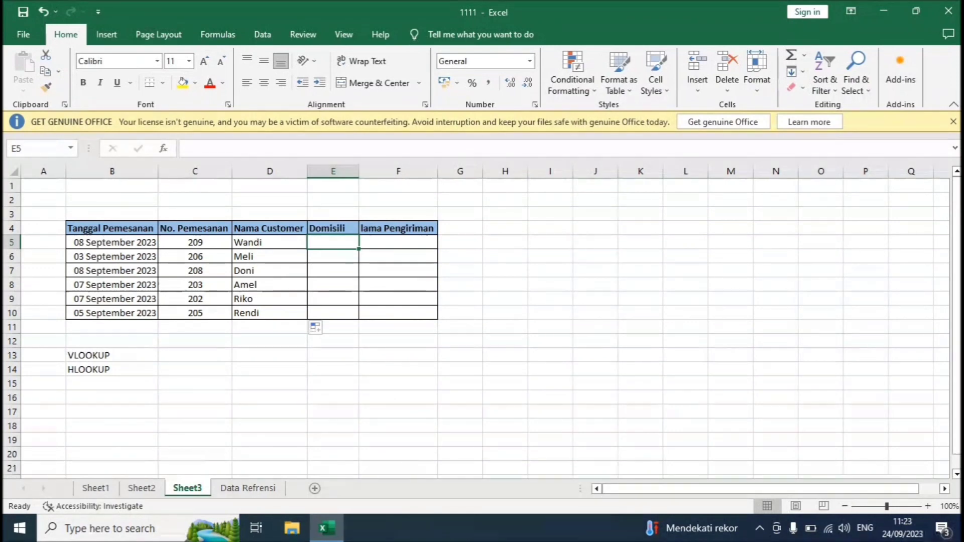
{"action": "type", "text": "="}
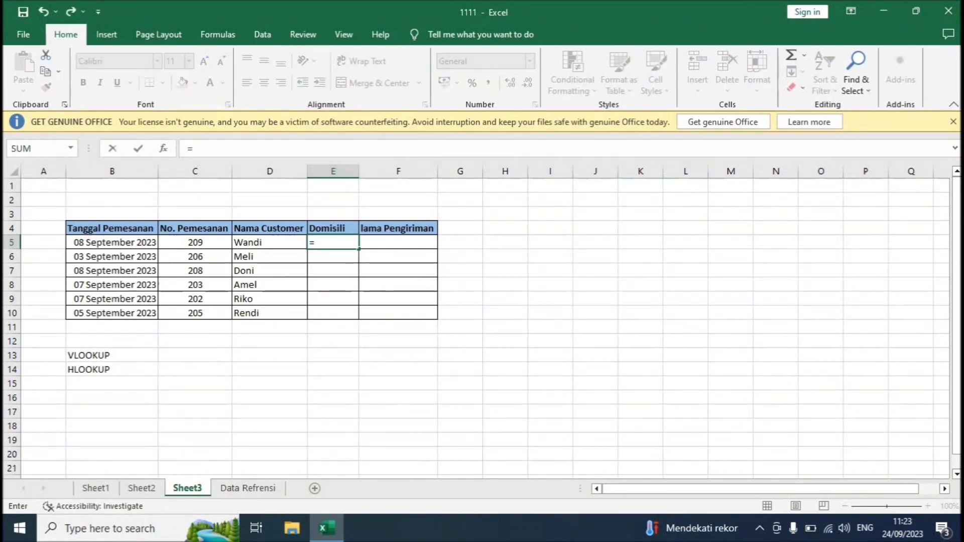
{"action": "type", "text": "VLOOKUP"}
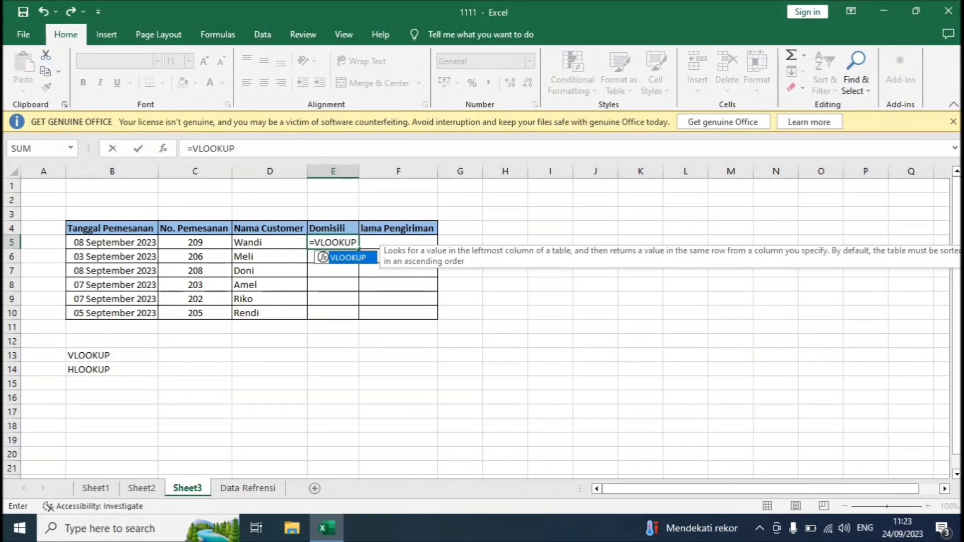
{"action": "type", "text": "("}
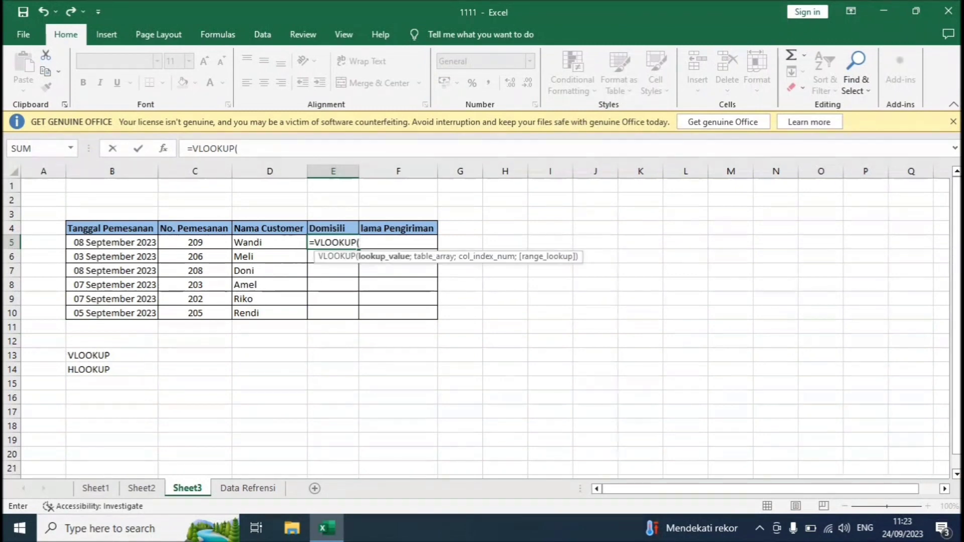
{"action": "left_click", "coordinate": [195, 243]}
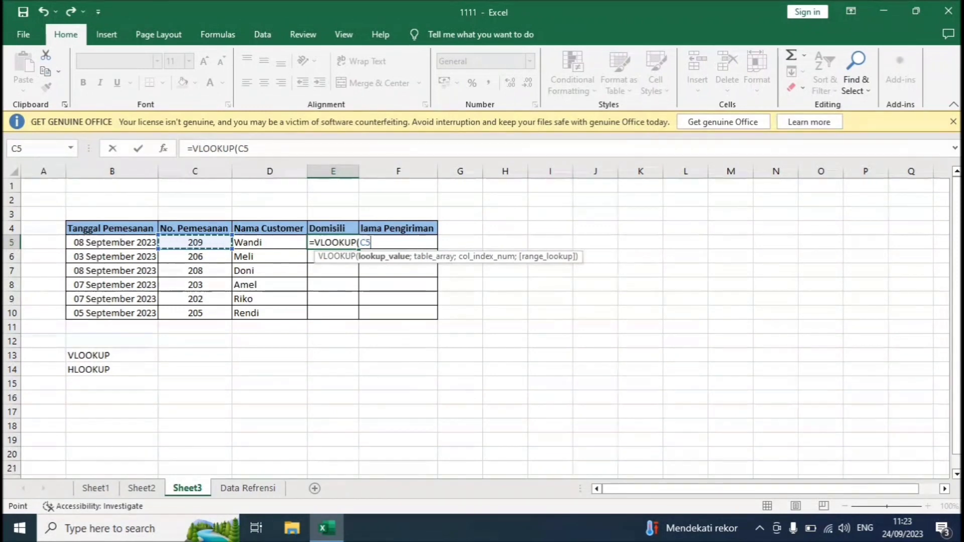
{"action": "type", "text": ";"}
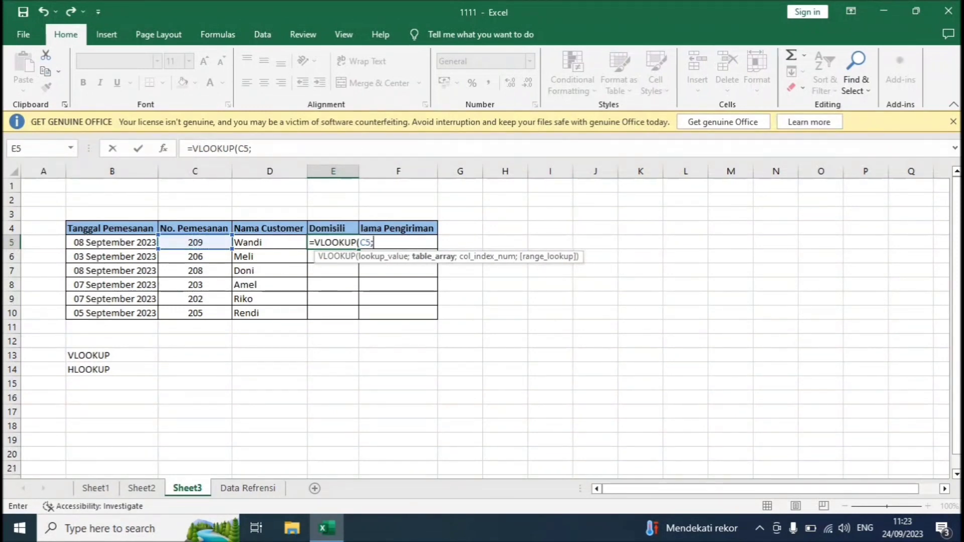
- Complete the E5 formula with the absolute table range 'Data Refrensi'!$B$3:$E$13, column index 4 and range lookup 0
{"action": "key", "text": "ctrl+Page_Down"}
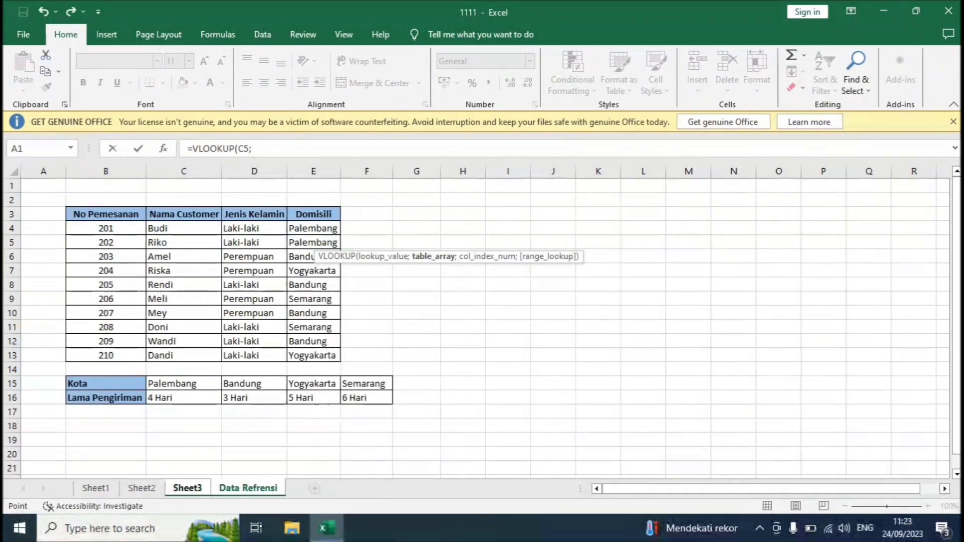
{"action": "left_click_drag", "start_coordinate": [126, 215], "coordinate": [343, 368]}
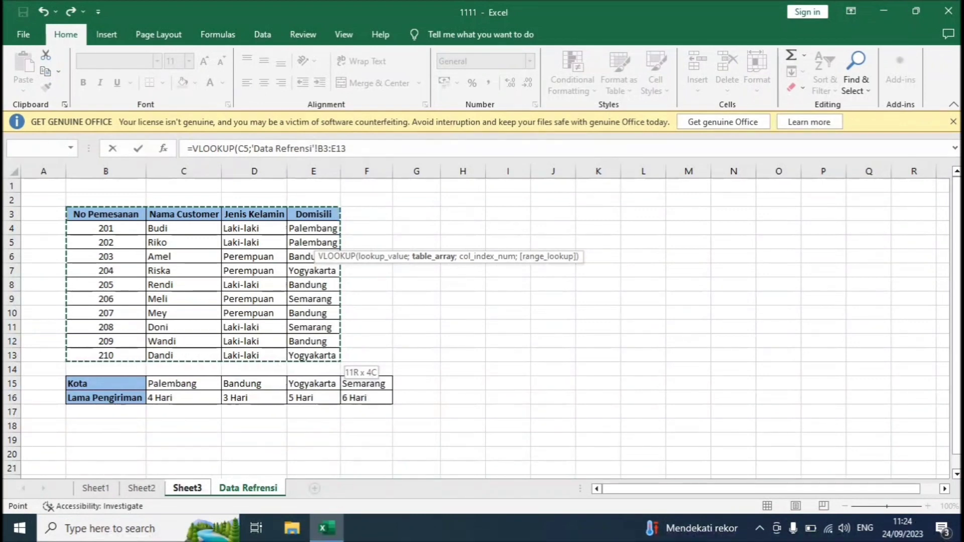
{"action": "key", "text": "F4"}
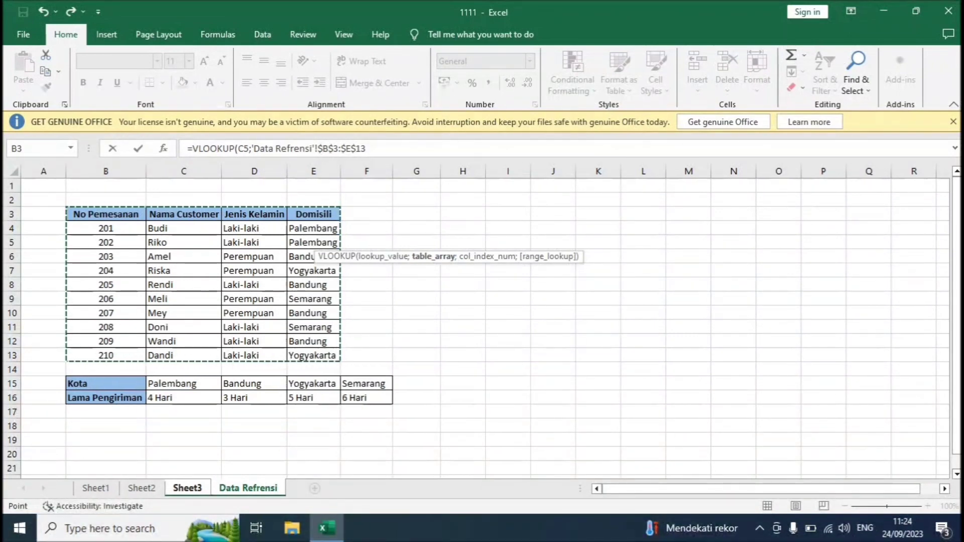
{"action": "type", "text": ";"}
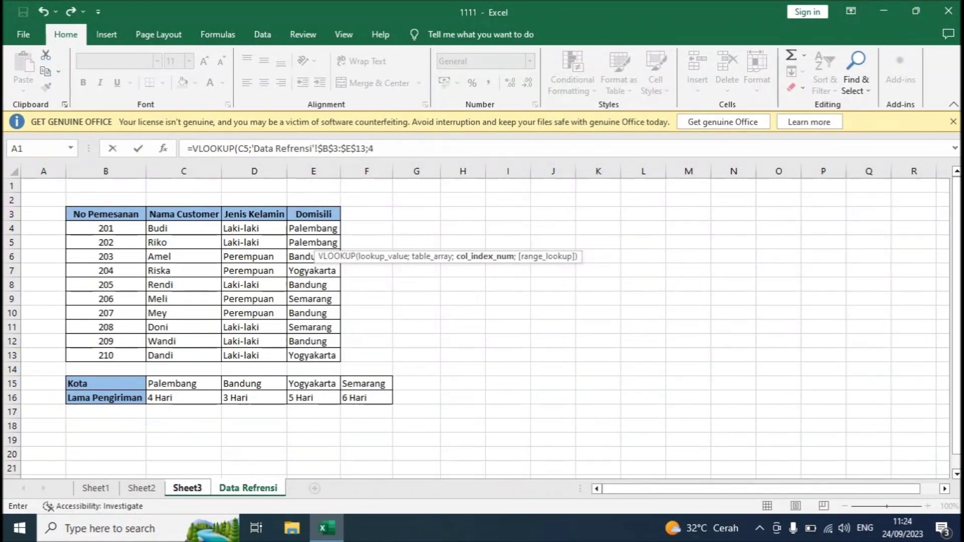
{"action": "type", "text": "4;0"}
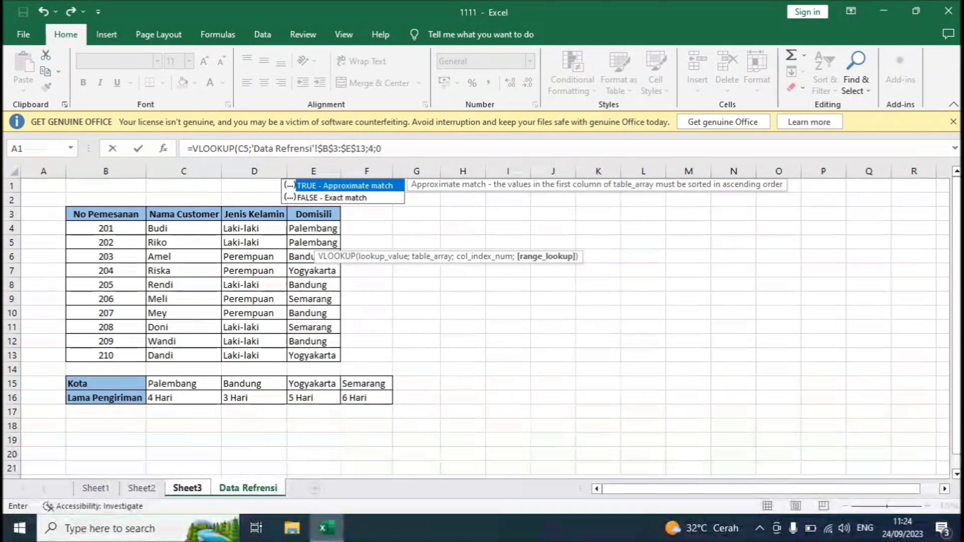
{"action": "type", "text": ")"}
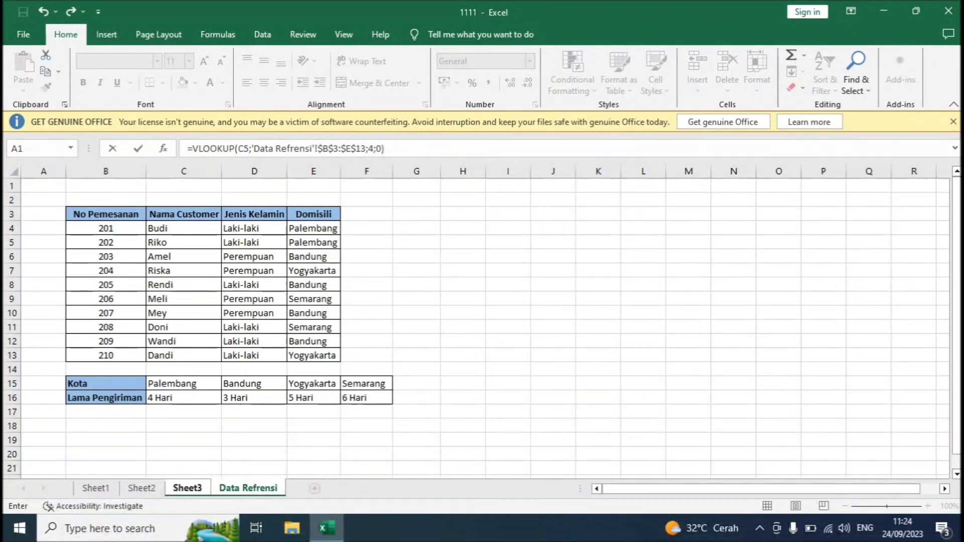
{"action": "key", "text": "Return"}
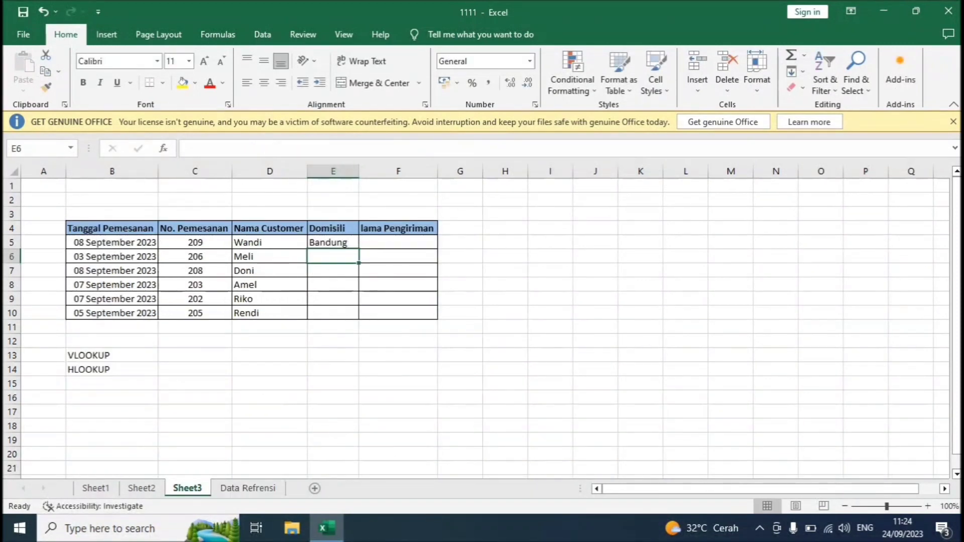
{"action": "left_click", "coordinate": [333, 242]}
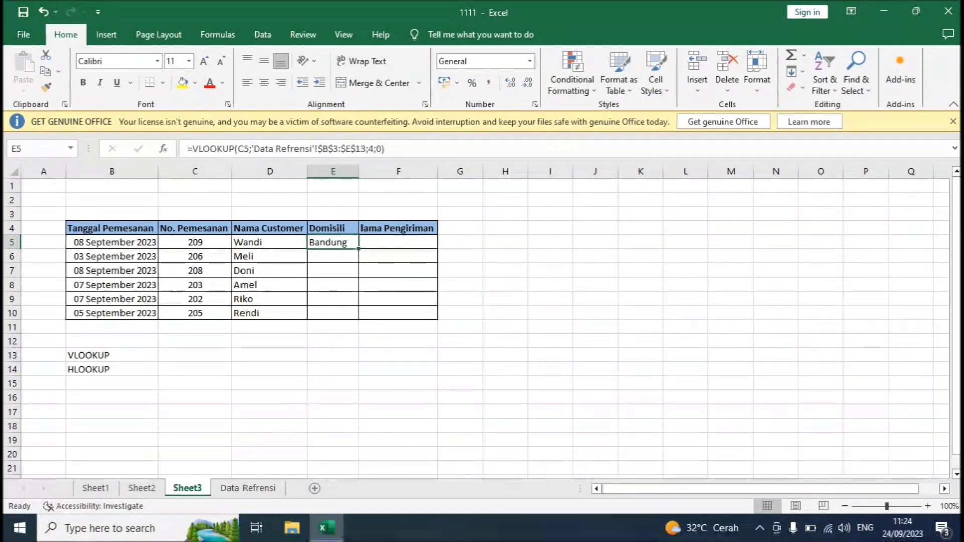
- Fill the Domisili formula from E5 down to E10 on Sheet3 and check the cities against the Data Refrensi sheet
{"action": "left_click_drag", "start_coordinate": [358, 248], "coordinate": [354, 316]}
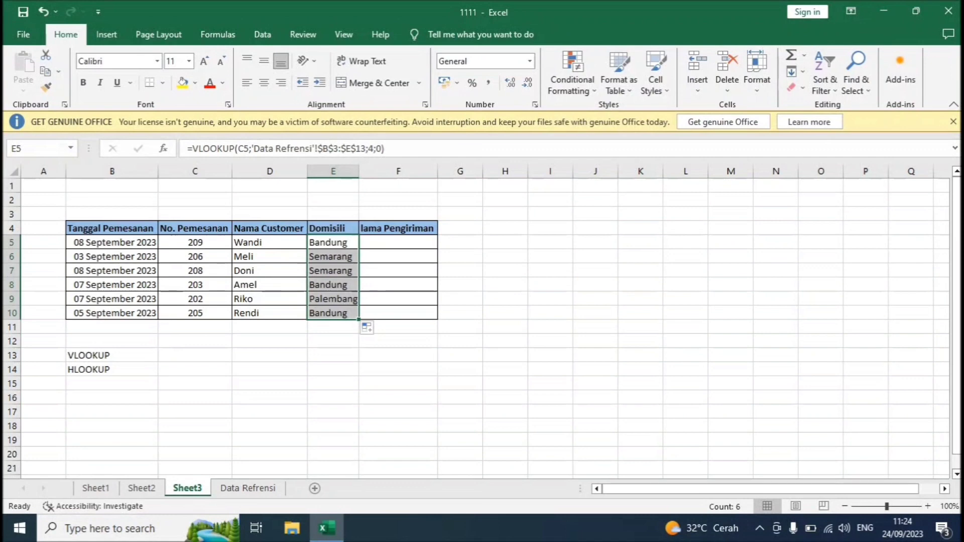
{"action": "left_click", "coordinate": [248, 489]}
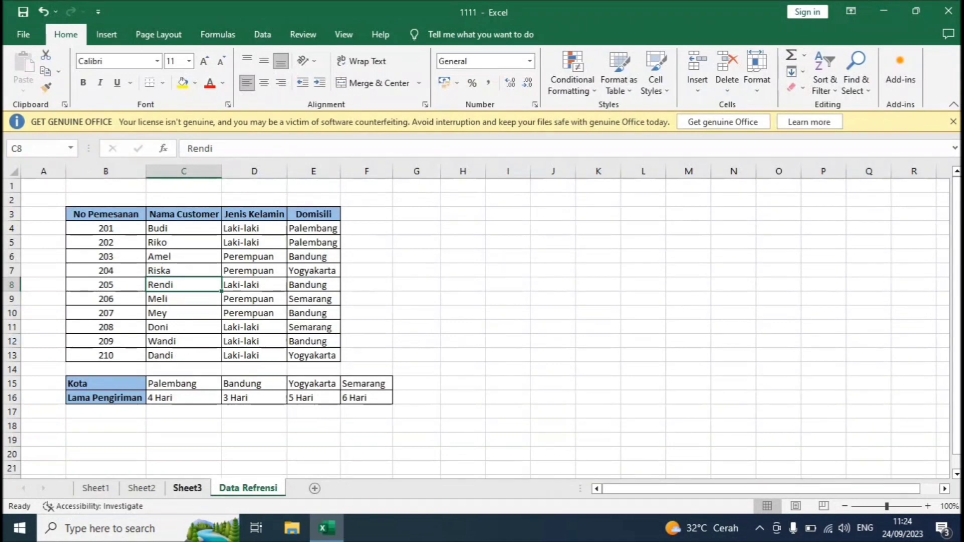
{"action": "left_click", "coordinate": [187, 488]}
{"action": "key", "text": "ctrl+Page_Down"}
{"action": "key", "text": "ctrl+Page_Up"}
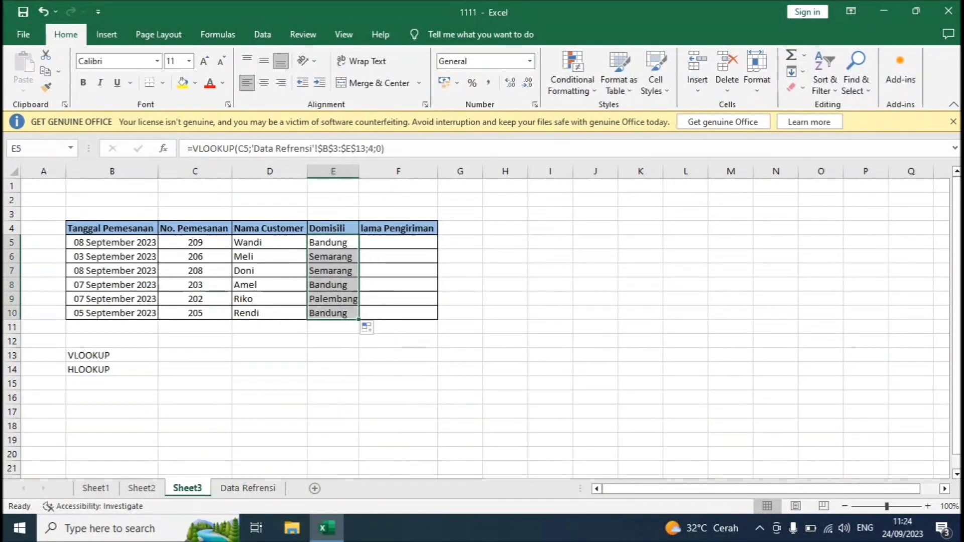
- Check the delivery time table on Data Refrensi and start an HLOOKUP formula in Sheet3 cell F5 with the city in E5 as the lookup value
{"action": "left_click", "coordinate": [398, 243]}
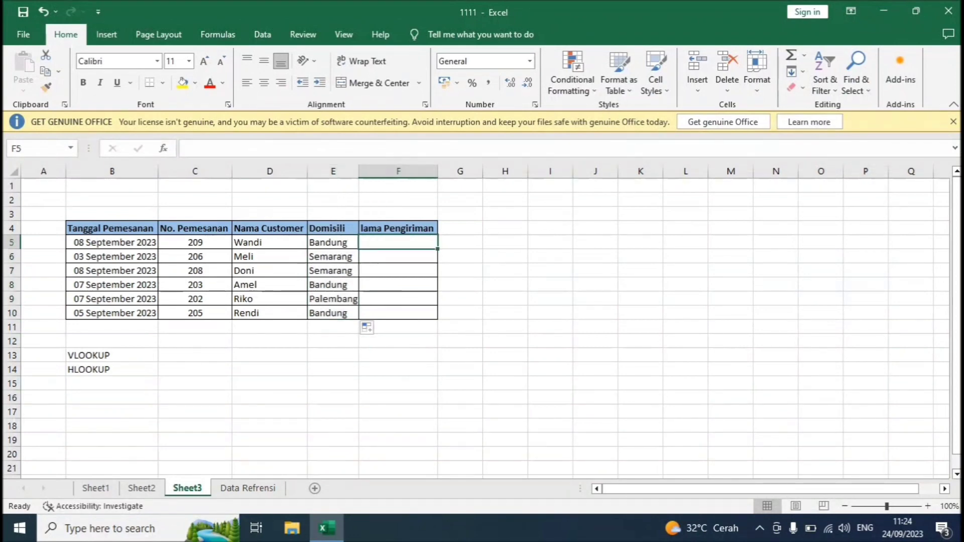
{"action": "key", "text": "ctrl+Page_Down"}
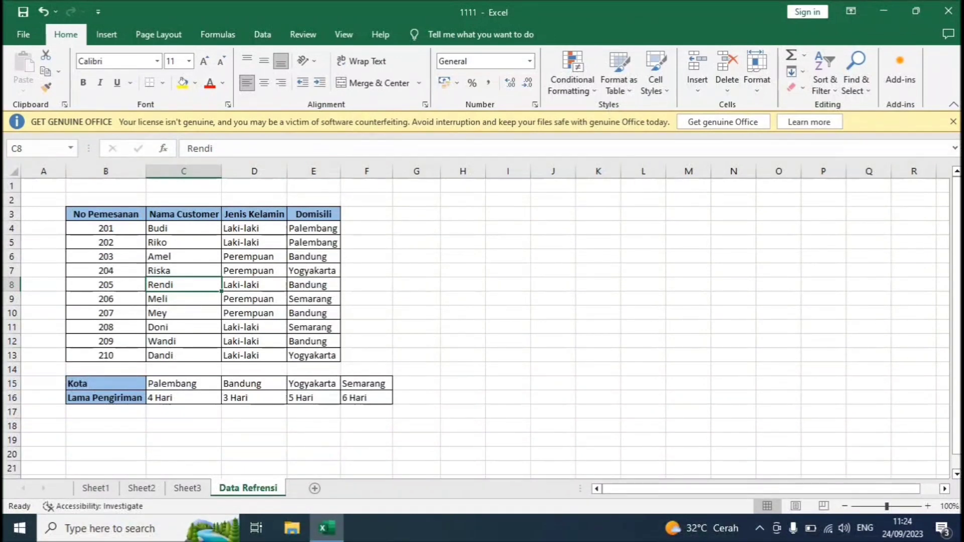
{"action": "key", "text": "ctrl+Page_Up"}
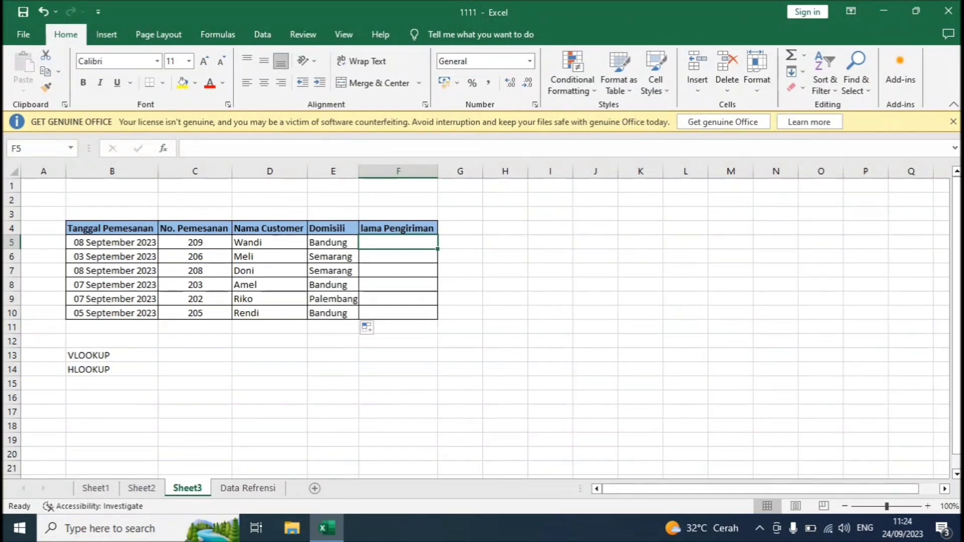
{"action": "type", "text": "=H"}
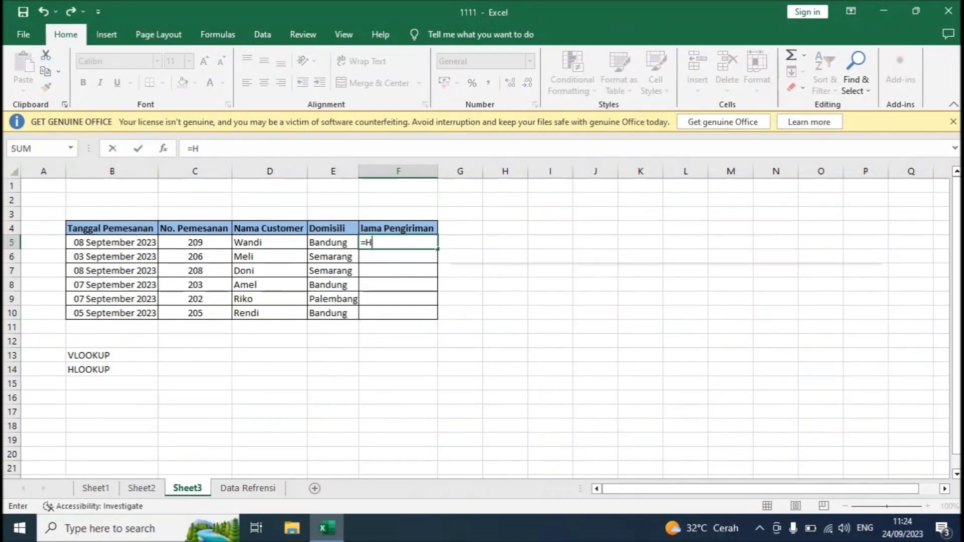
{"action": "type", "text": "LOOKUP"}
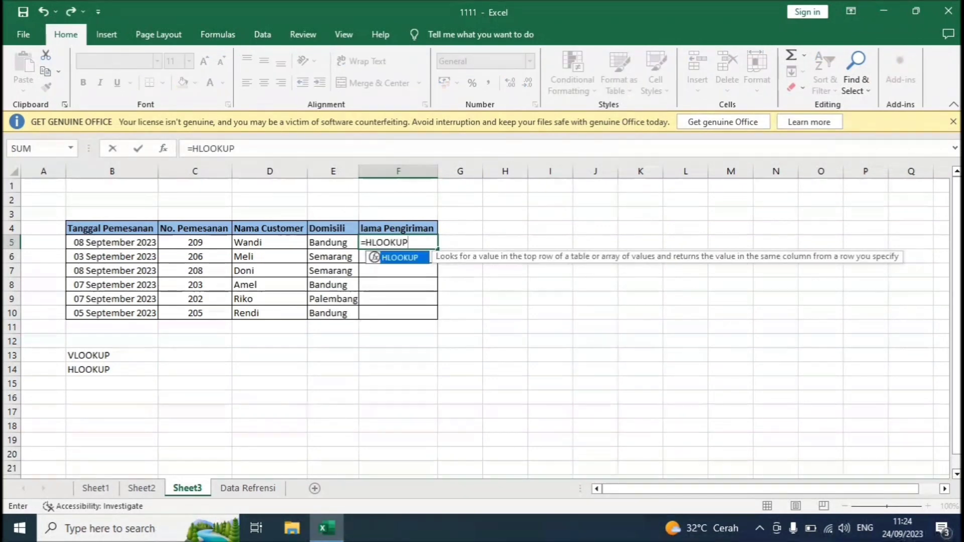
{"action": "type", "text": "("}
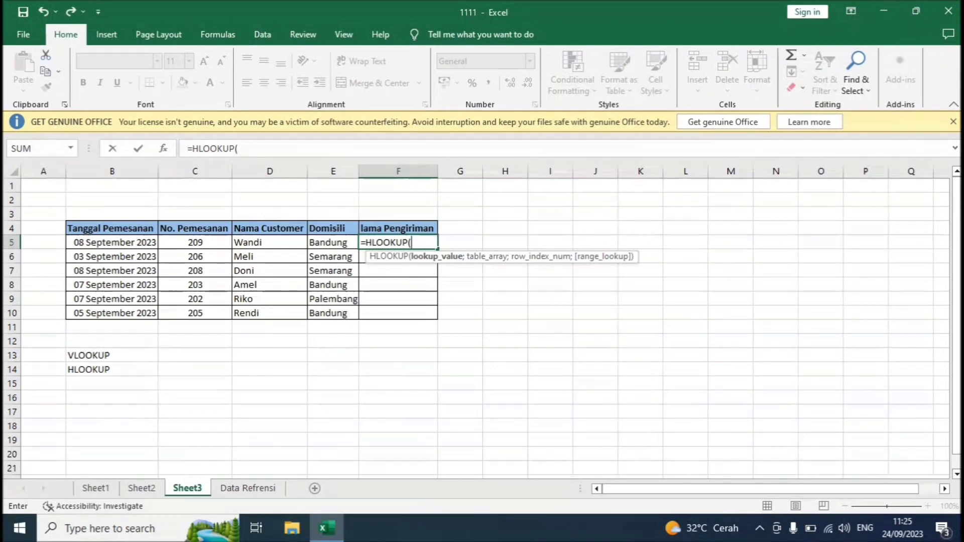
{"action": "left_click", "coordinate": [333, 242]}
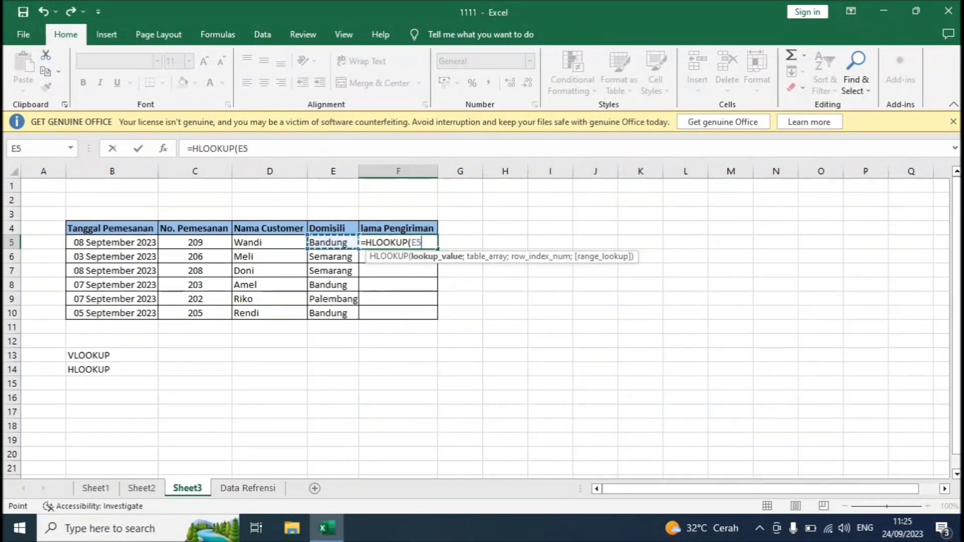
{"action": "type", "text": ";"}
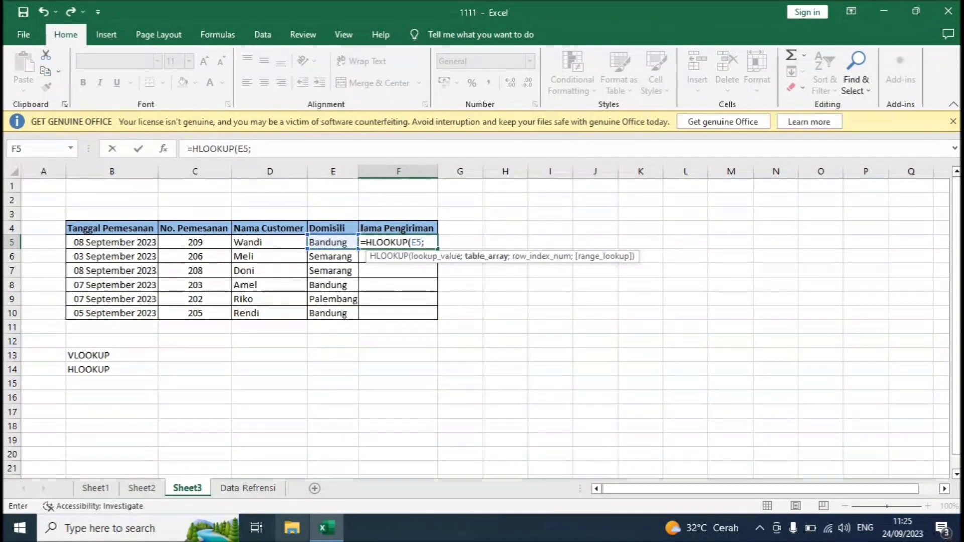
- Complete the F5 formula with the absolute table range 'Data Refrensi'!$B$15:$F$16, row index 2 and range lookup 0
{"action": "key", "text": "ctrl+Page_Down"}
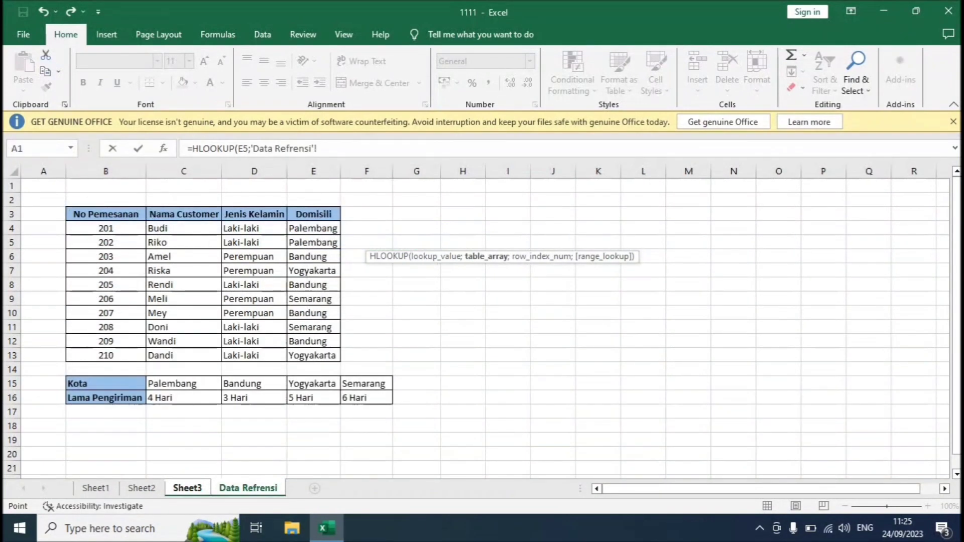
{"action": "left_click", "coordinate": [106, 383]}
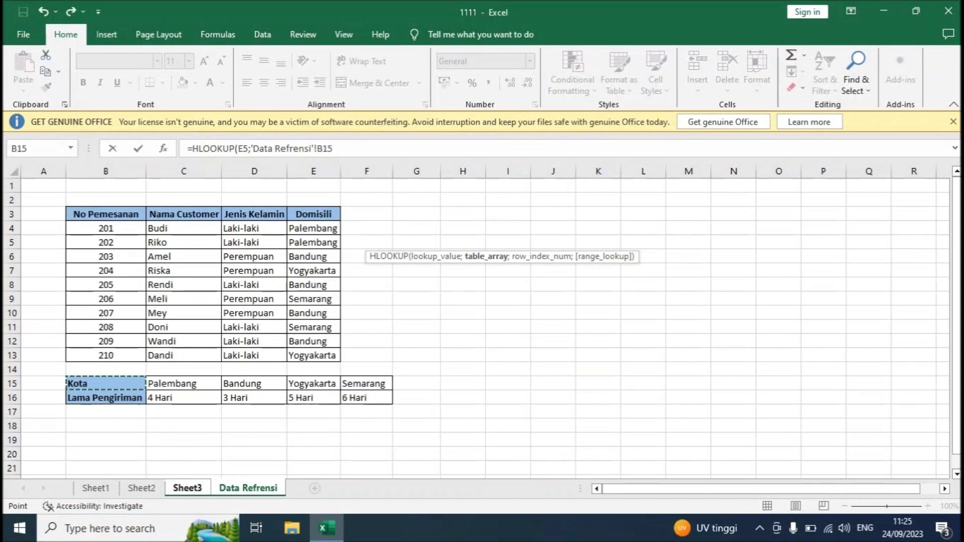
{"action": "left_click_drag", "start_coordinate": [143, 402], "coordinate": [389, 402]}
{"action": "key", "text": "F4"}
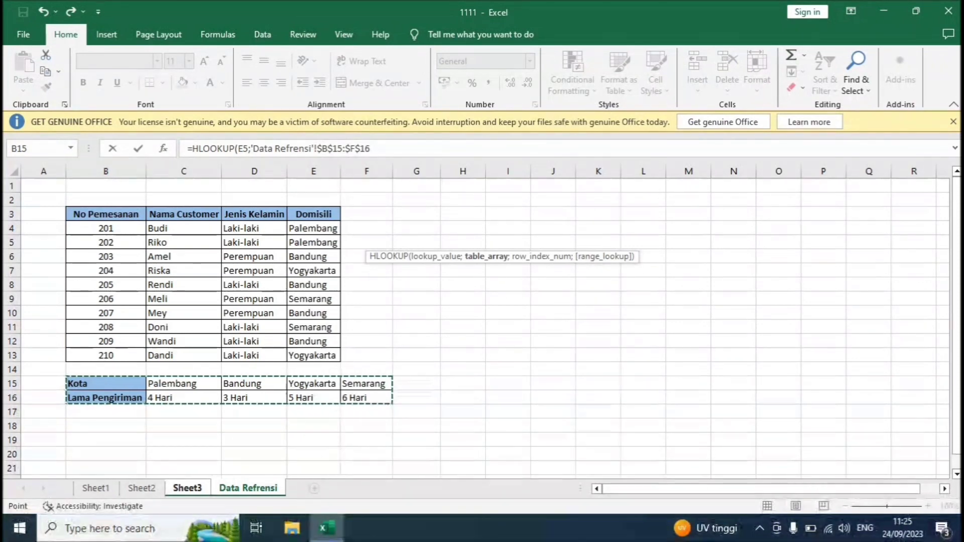
{"action": "type", "text": "2"}
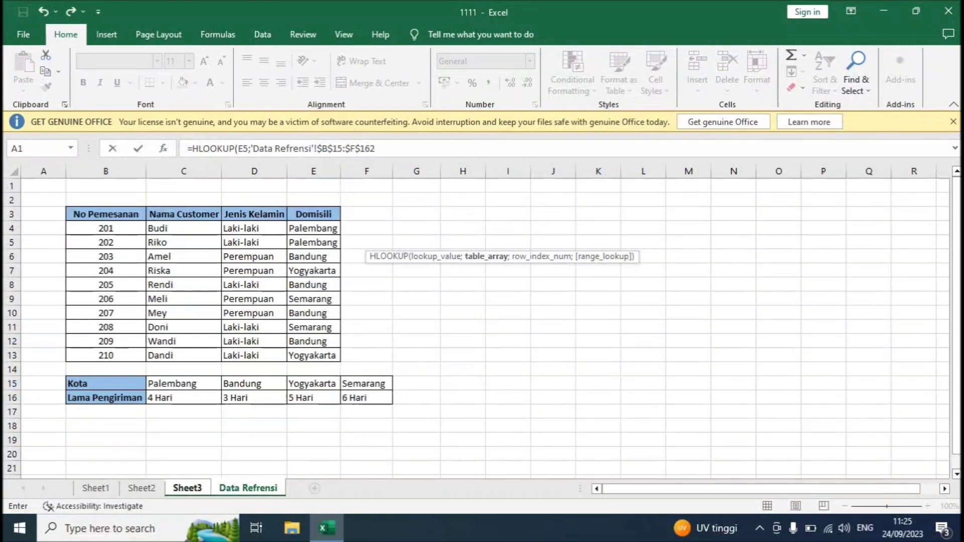
{"action": "key", "text": "BackSpace"}
{"action": "type", "text": ";2;0"}
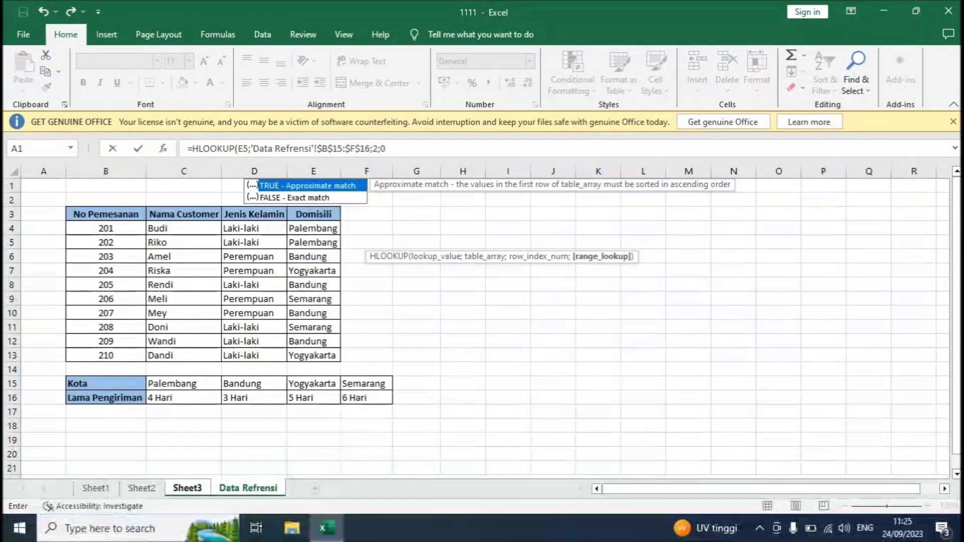
{"action": "type", "text": ")"}
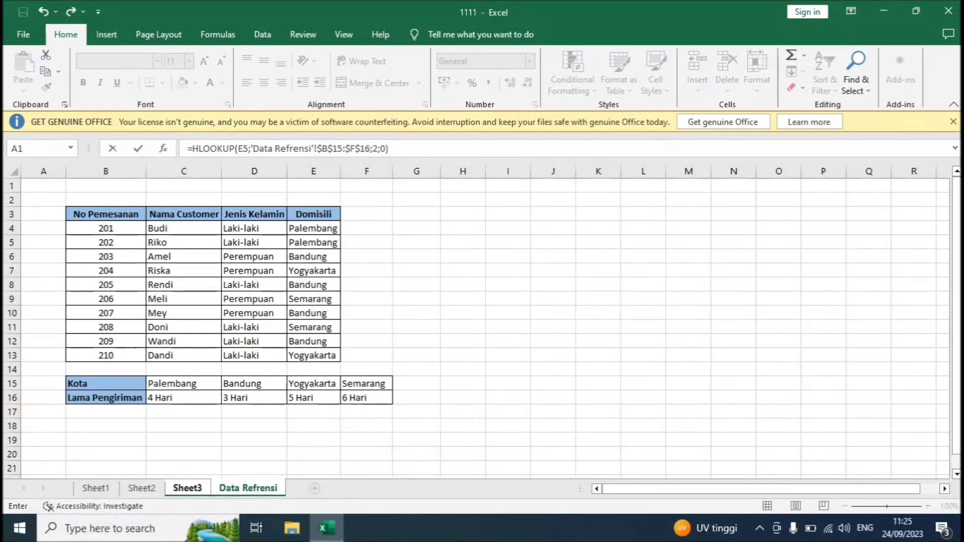
{"action": "key", "text": "Return"}
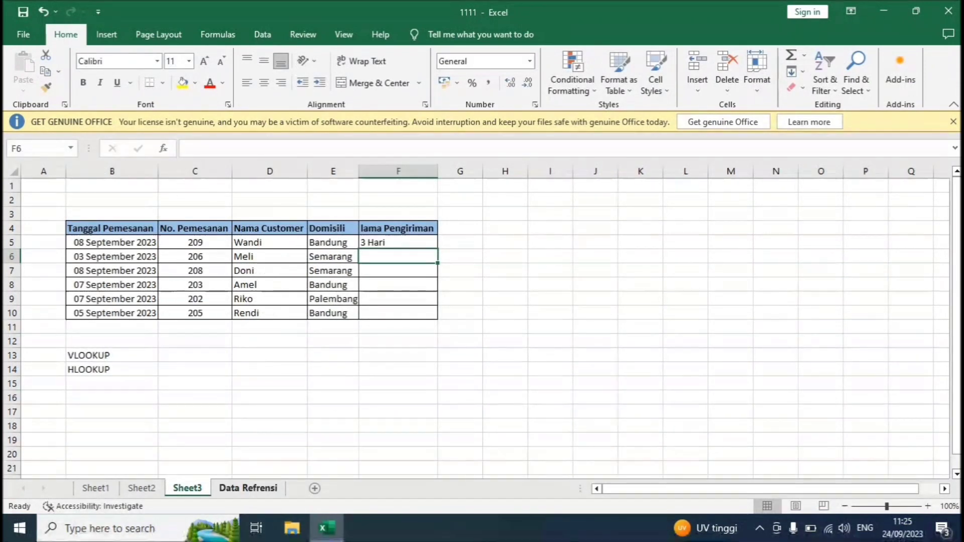
- Fill the lama Pengiriman formula from F5 down to F10 on Sheet3, checking the delivery times against Data Refrensi
{"action": "left_click", "coordinate": [248, 488]}
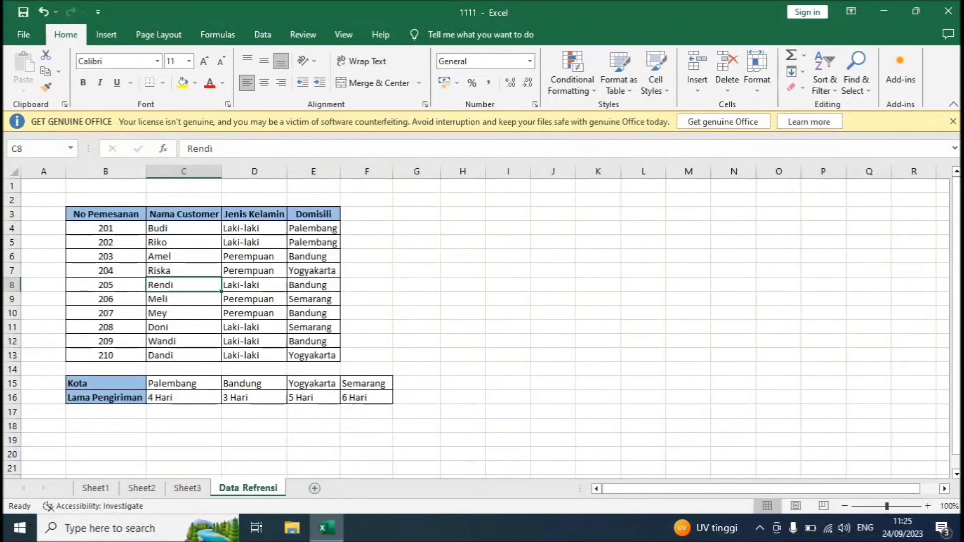
{"action": "left_click", "coordinate": [188, 488]}
{"action": "left_click", "coordinate": [398, 242]}
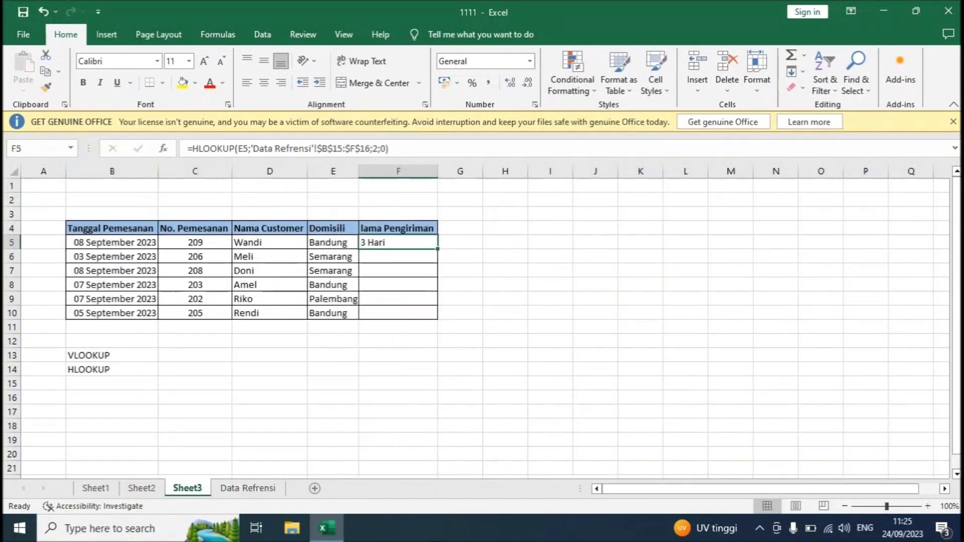
{"action": "left_click_drag", "start_coordinate": [437, 249], "coordinate": [427, 315]}
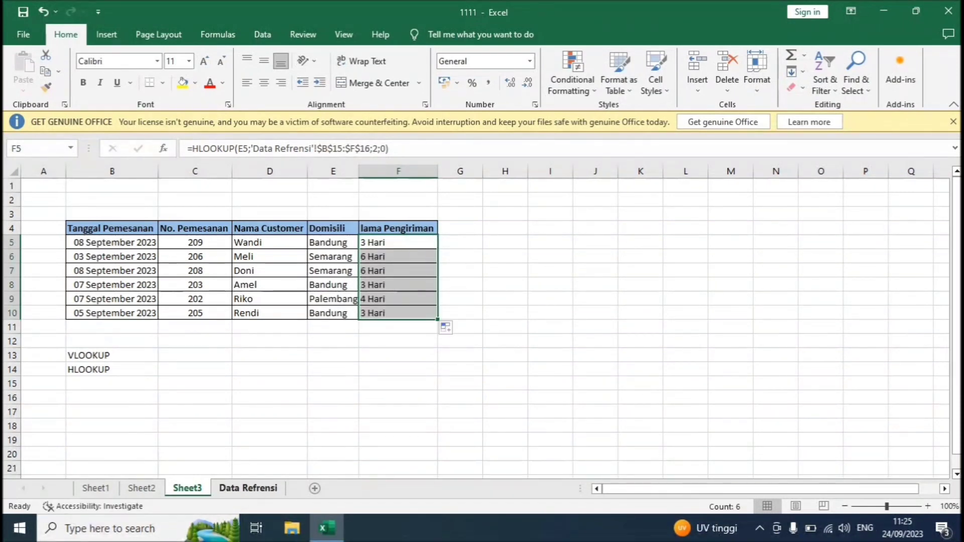
{"action": "left_click", "coordinate": [248, 488]}
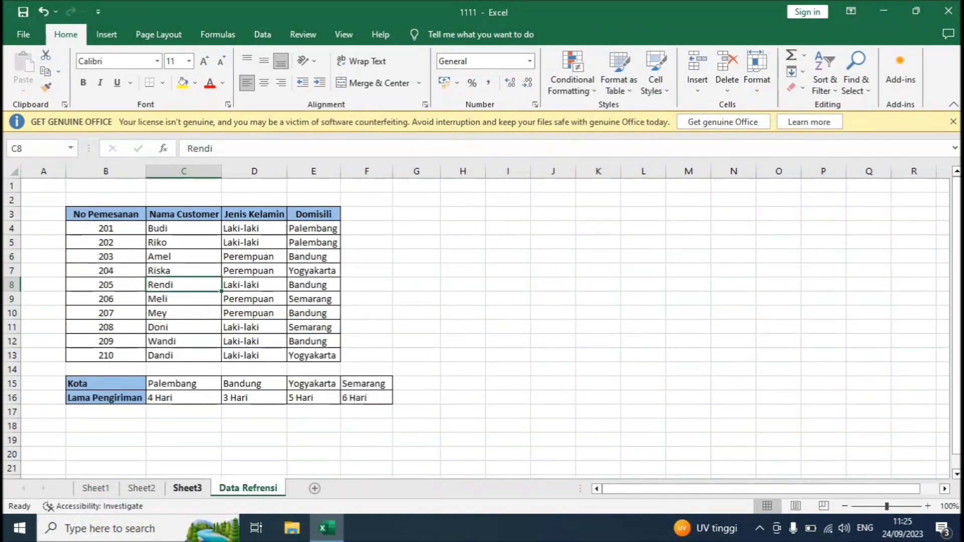
{"action": "key", "text": "ctrl+Page_Up"}
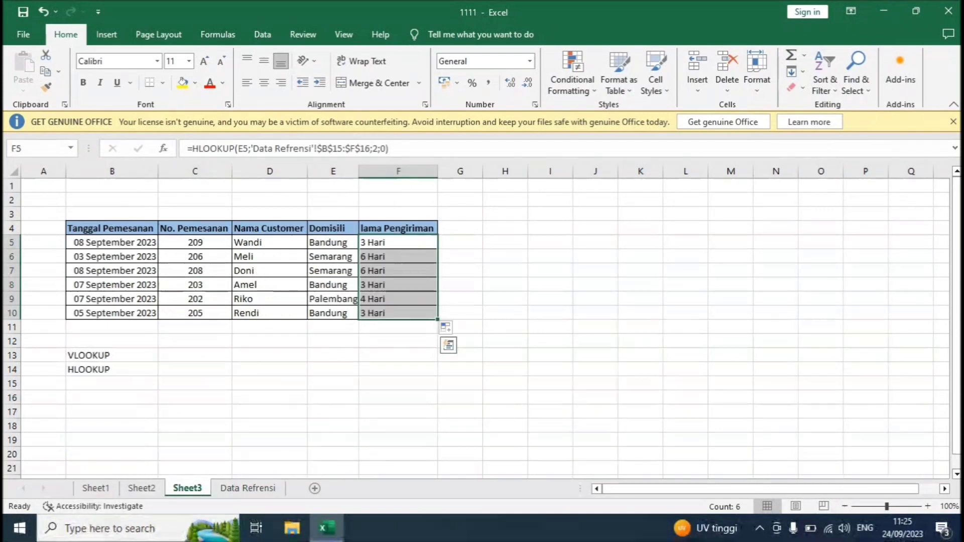
{"action": "key", "text": "Down"}
{"action": "key", "text": "Down"}
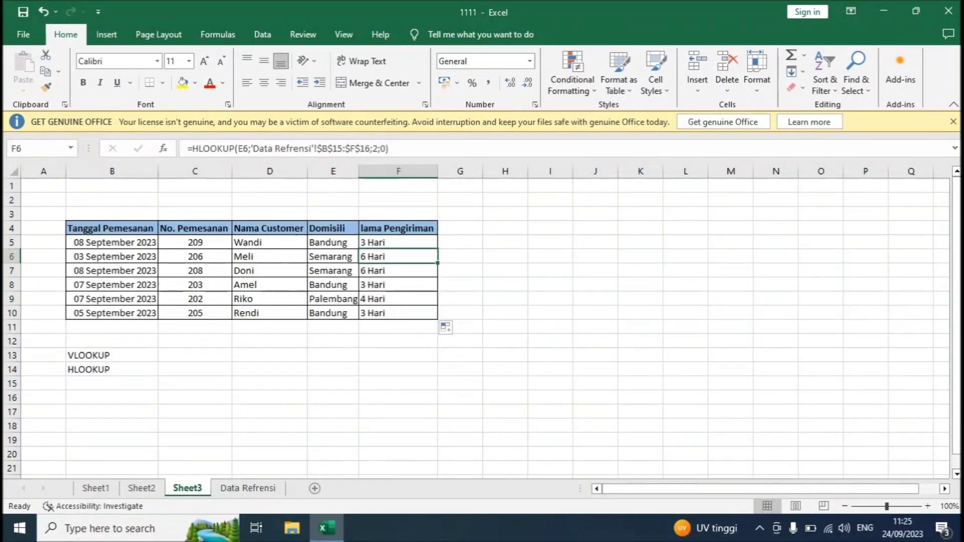
{"action": "key", "text": "Left"}
{"action": "key", "text": "Left"}
{"action": "key", "text": "Left"}
{"action": "key", "text": "Down"}
{"action": "key", "text": "Left"}
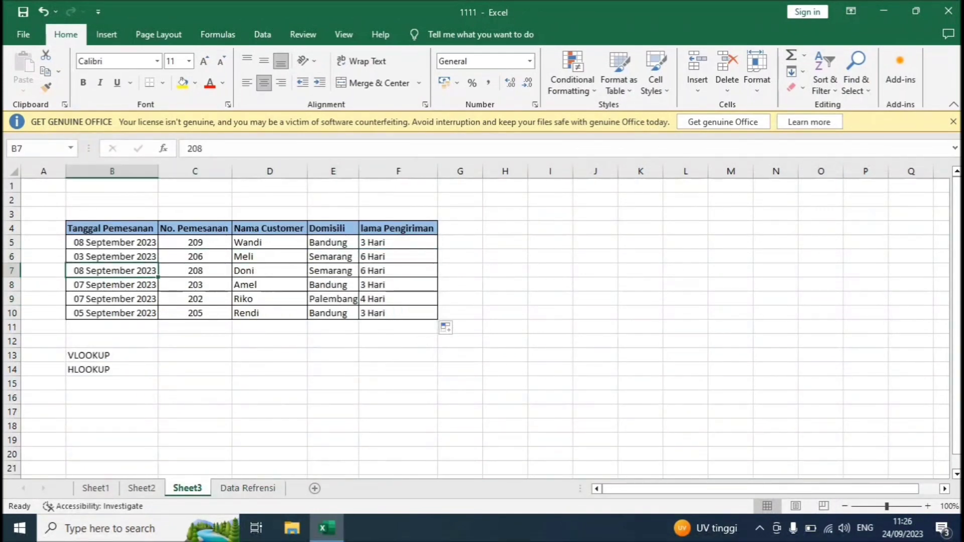
{"action": "key", "text": "Down"}
{"action": "key", "text": "Down"}
{"action": "key", "text": "Down"}
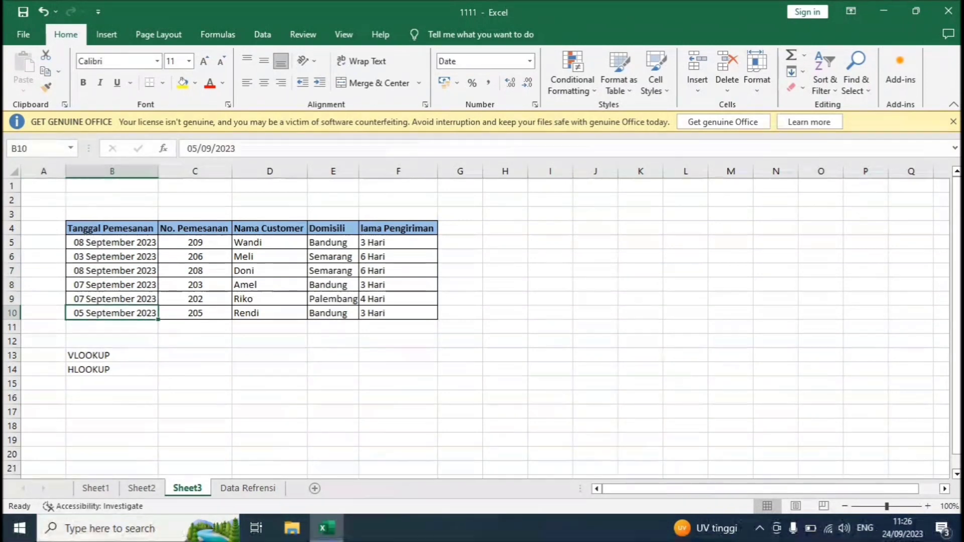
{"action": "key", "text": "ctrl+Page_Down"}
{"action": "key", "text": "ctrl+Page_Up"}
{"action": "key", "text": "Up"}
{"action": "key", "text": "Up"}
{"action": "key", "text": "Up"}
{"action": "key", "text": "Up"}
{"action": "key", "text": "Up"}
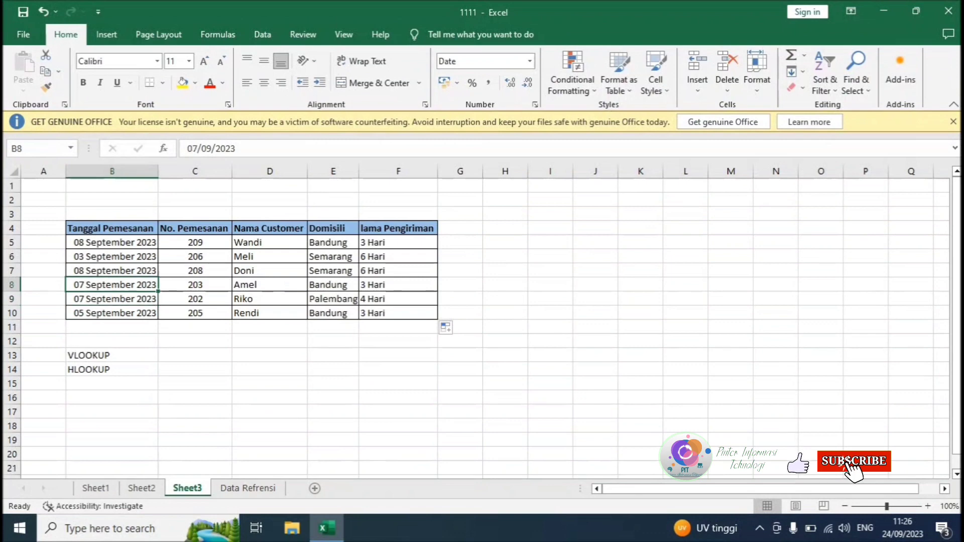
{"action": "key", "text": "Up"}
{"action": "key", "text": "Down"}
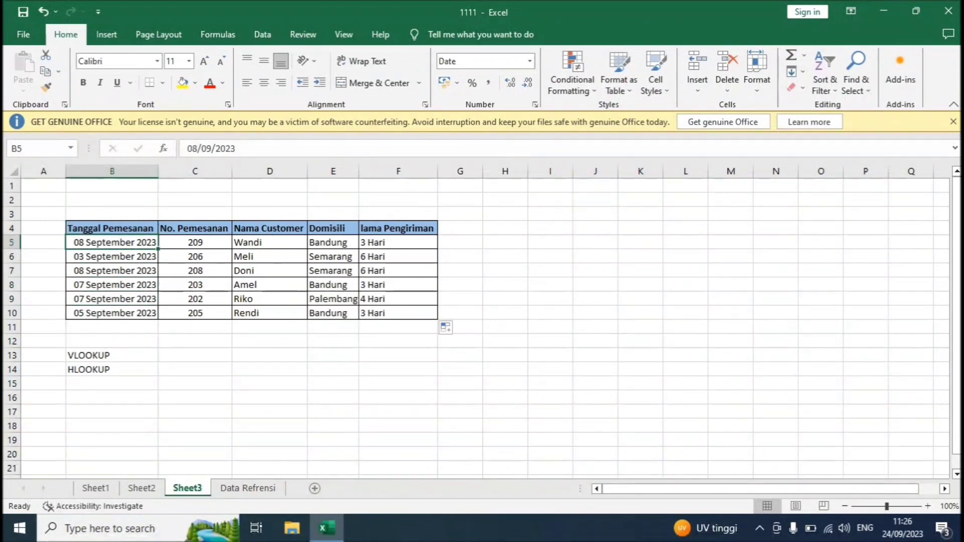
{"action": "key", "text": "ctrl+shift+Down"}
{"action": "key", "text": "Up"}
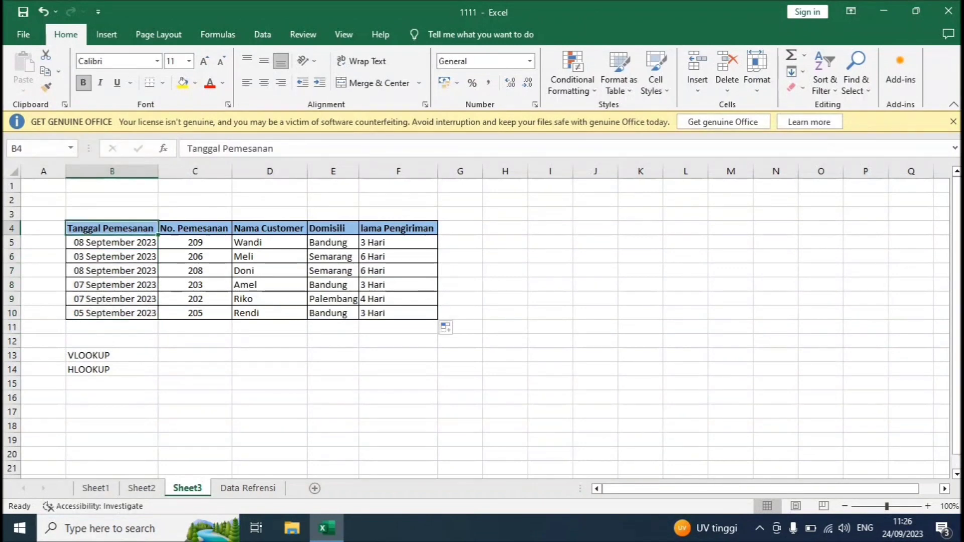